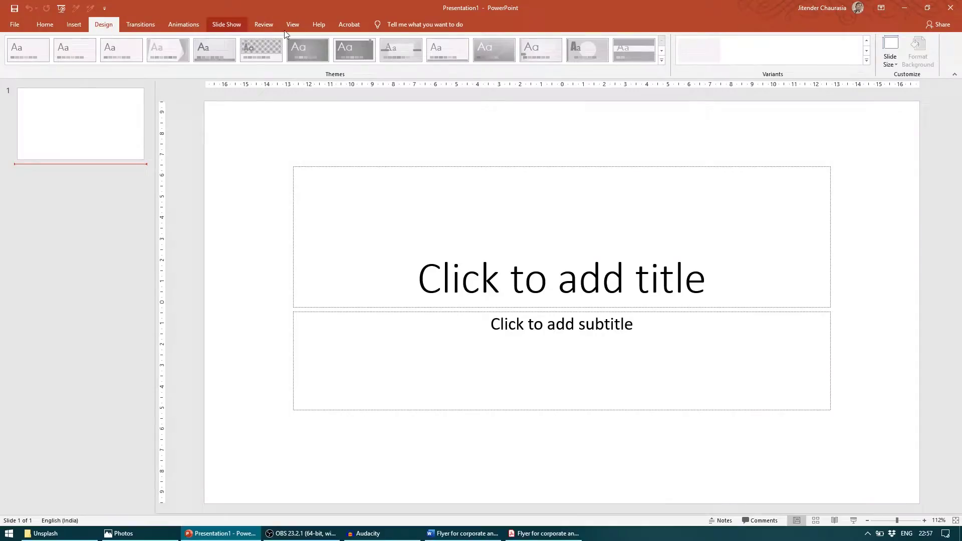
Set the slide size to A4 Paper portrait, scale content up, and delete the title and subtitle placeholders
{"action": "left_click", "coordinate": [894, 64]}
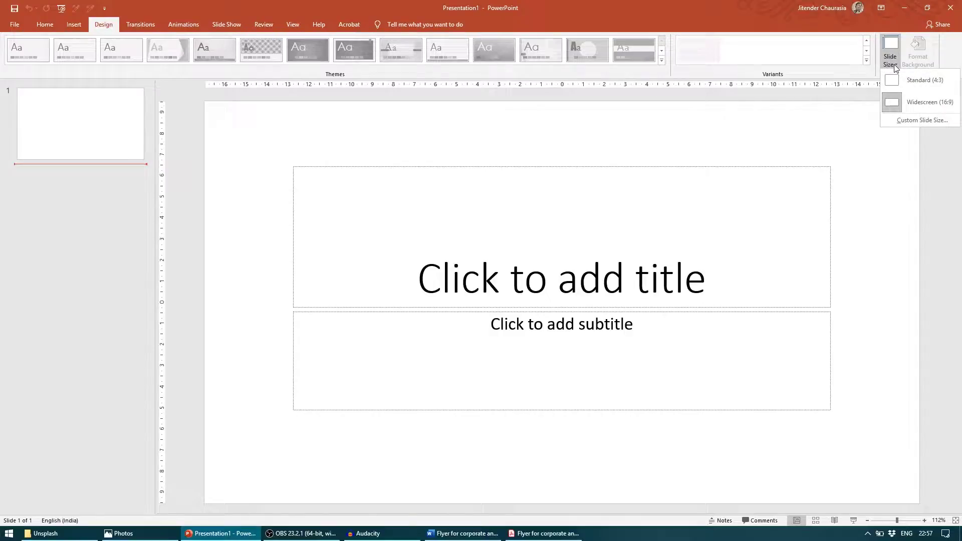
{"action": "left_click", "coordinate": [920, 123]}
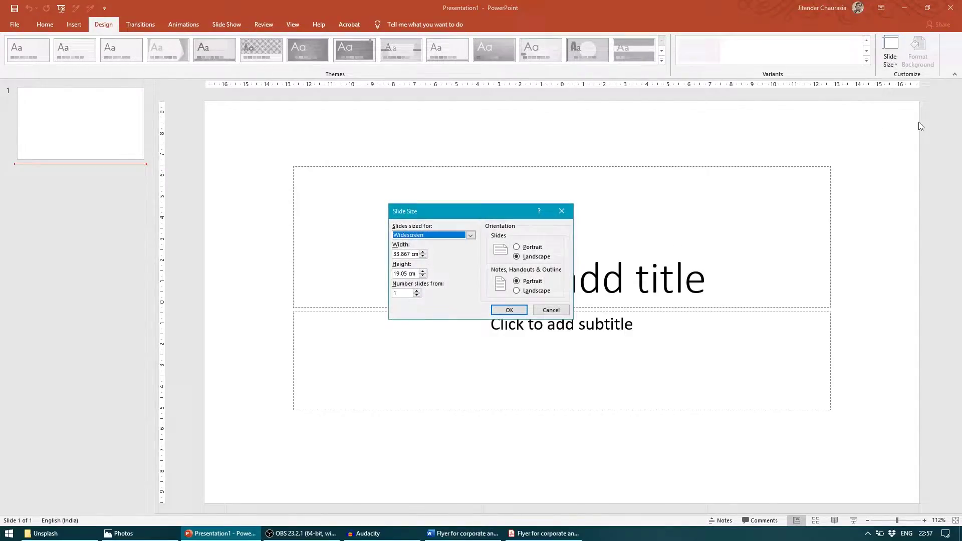
{"action": "left_click", "coordinate": [471, 235]}
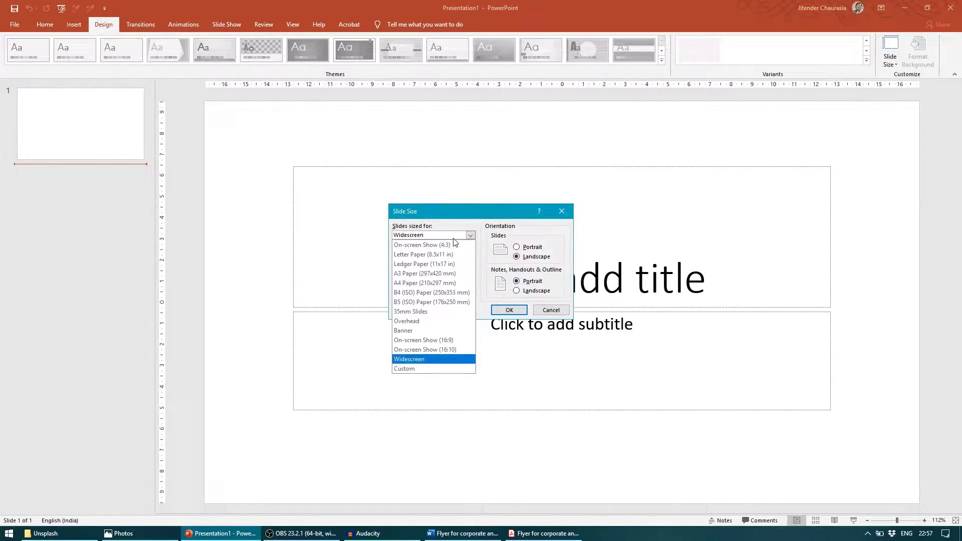
{"action": "left_click", "coordinate": [443, 284]}
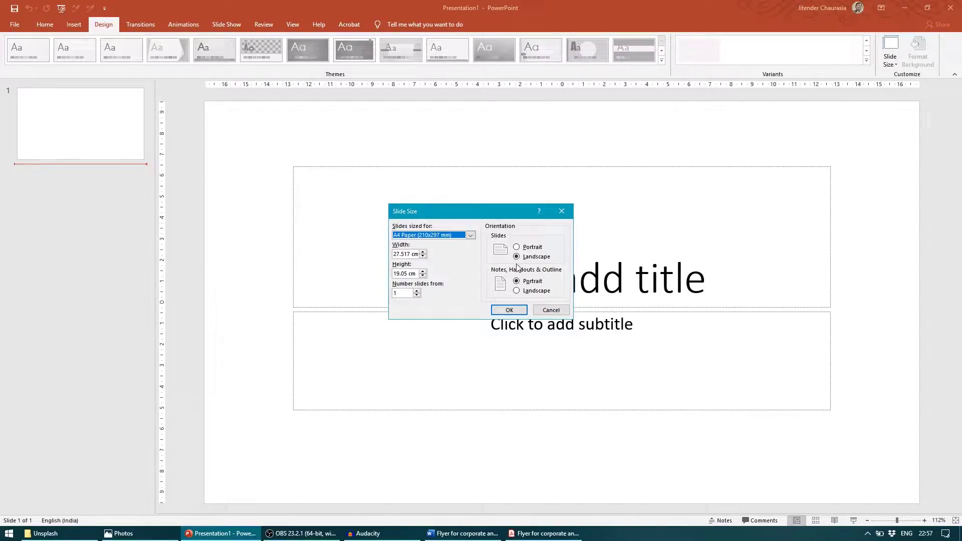
{"action": "left_click", "coordinate": [535, 248]}
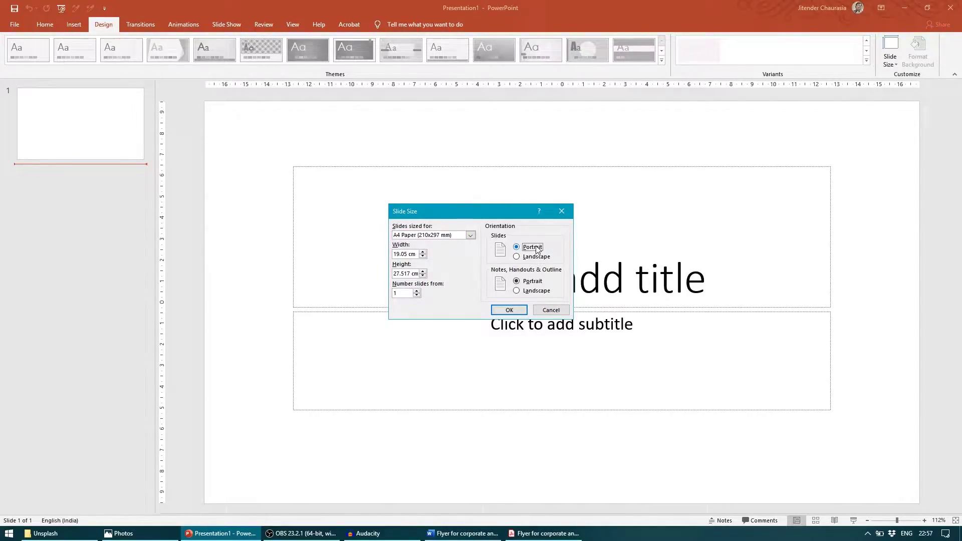
{"action": "left_click", "coordinate": [508, 311]}
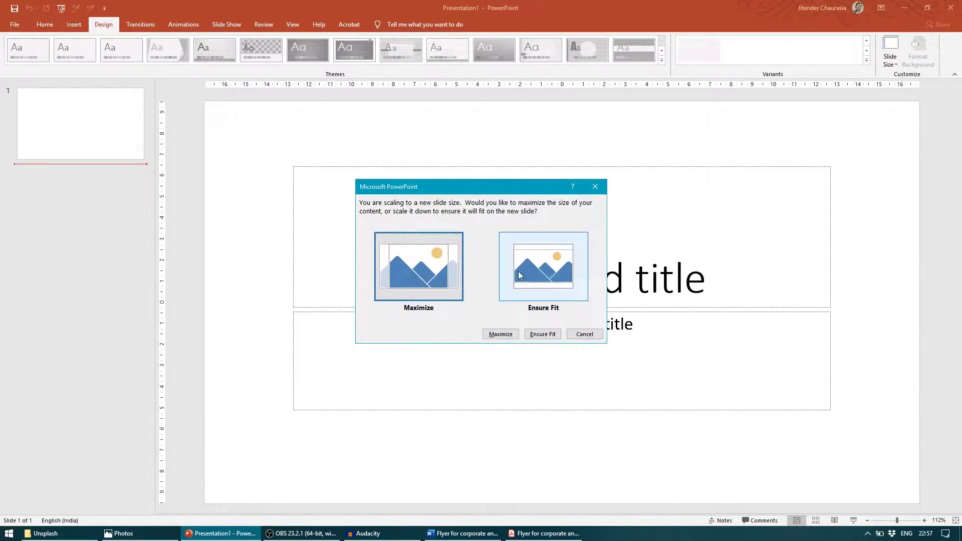
{"action": "left_click", "coordinate": [426, 279]}
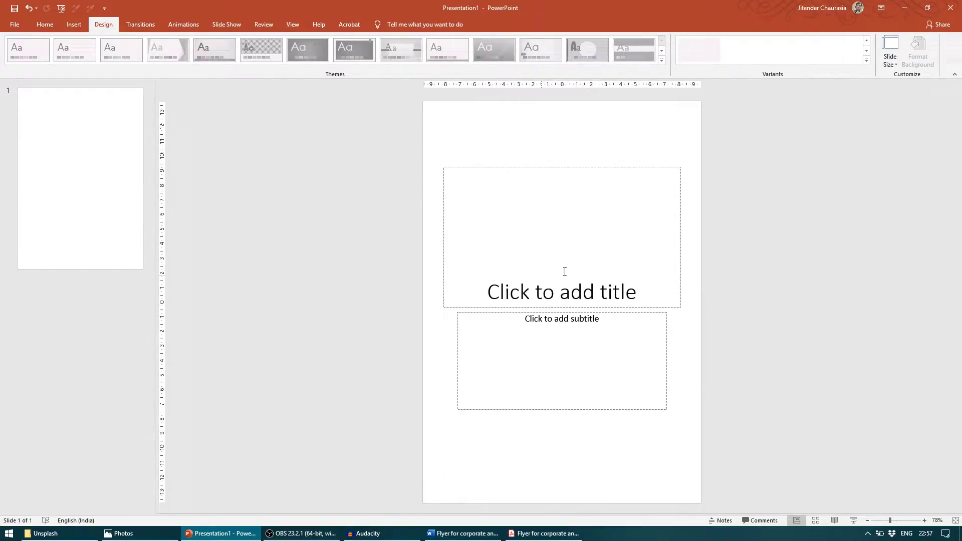
{"action": "left_click_drag", "start_coordinate": [412, 134], "coordinate": [710, 457]}
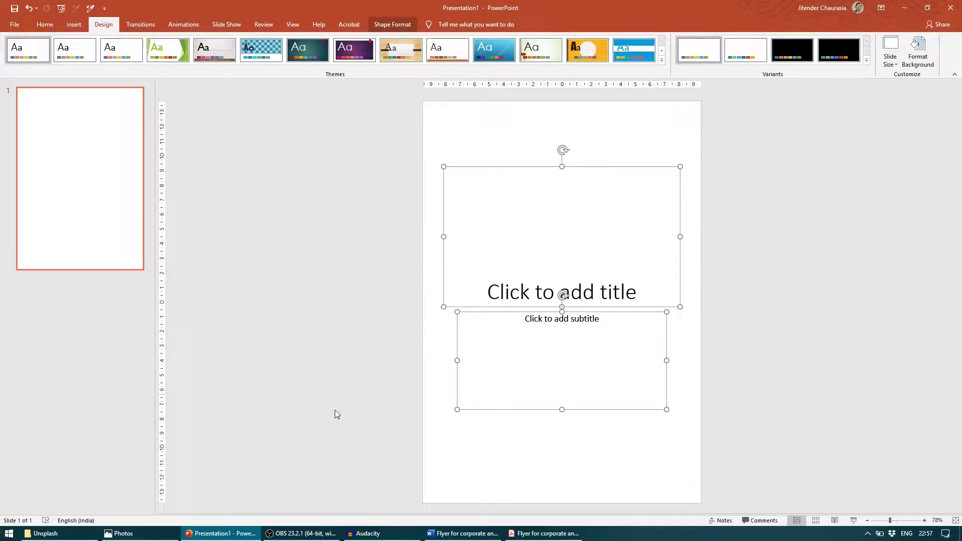
{"action": "key", "text": "Delete"}
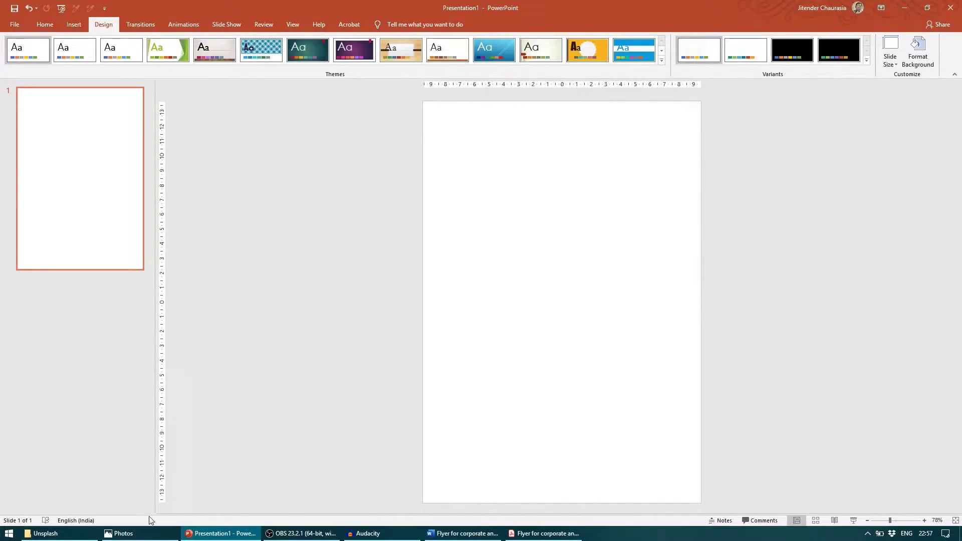
Drag the sample flyer image from its folder onto slide 1
{"action": "left_click", "coordinate": [45, 534]}
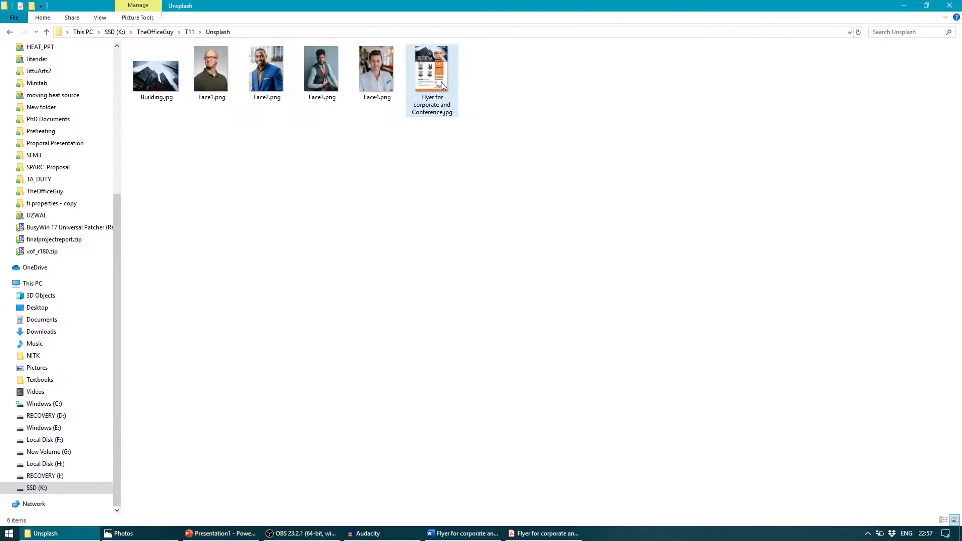
{"action": "left_click_drag", "start_coordinate": [441, 80], "coordinate": [492, 333]}
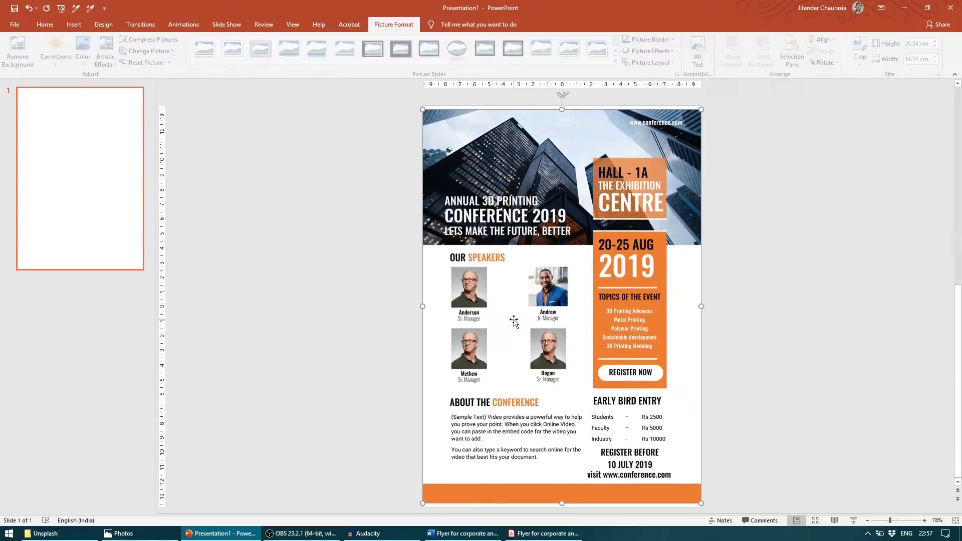
{"action": "left_click", "coordinate": [762, 341]}
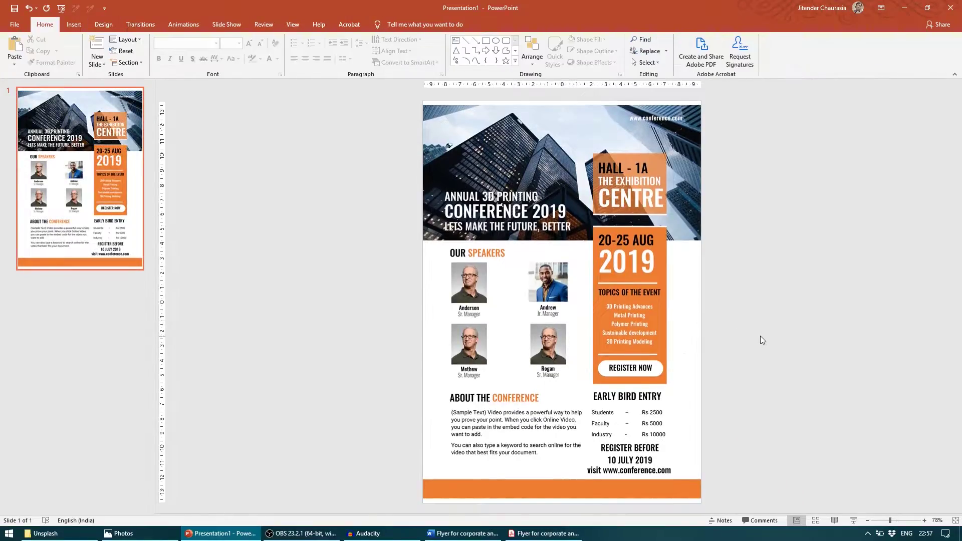
Add a blank second slide after the flyer slide
{"action": "left_click", "coordinate": [134, 265]}
{"action": "key", "text": "Return"}
{"action": "left_click", "coordinate": [490, 147]}
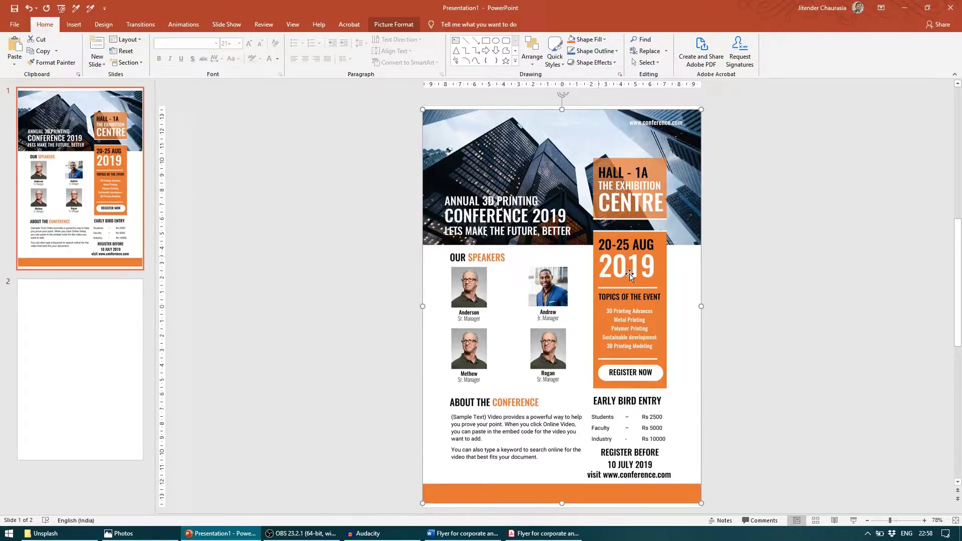
{"action": "left_click", "coordinate": [407, 308]}
Insert the skyscraper picture from the TheOfficeGuy folder on the SSD (K:) drive into slide 2
{"action": "left_click", "coordinate": [98, 379]}
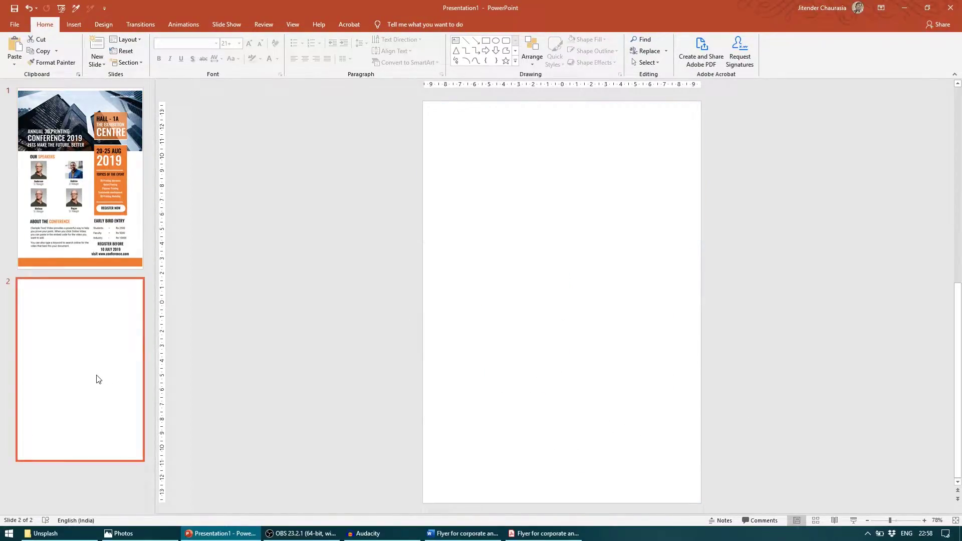
{"action": "left_click", "coordinate": [76, 29]}
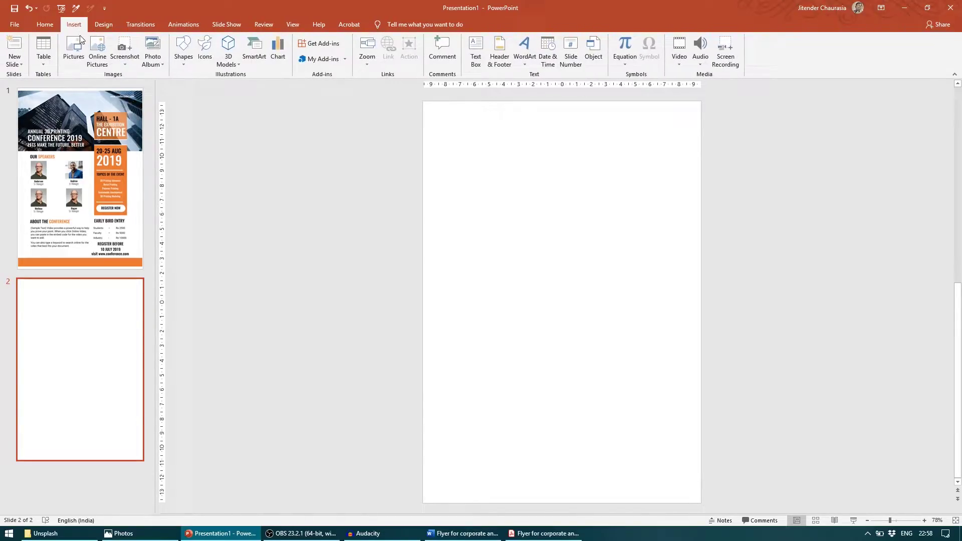
{"action": "left_click", "coordinate": [73, 50]}
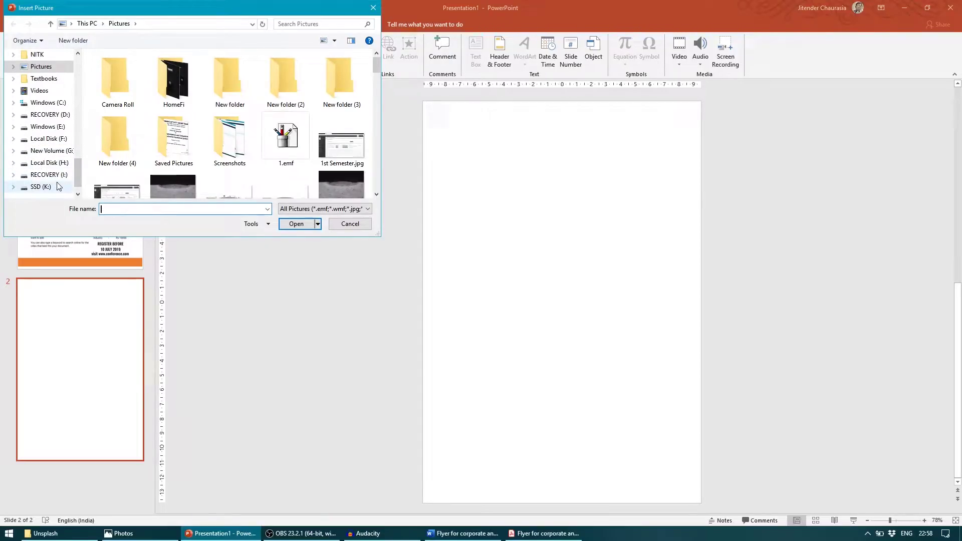
{"action": "left_click", "coordinate": [55, 186]}
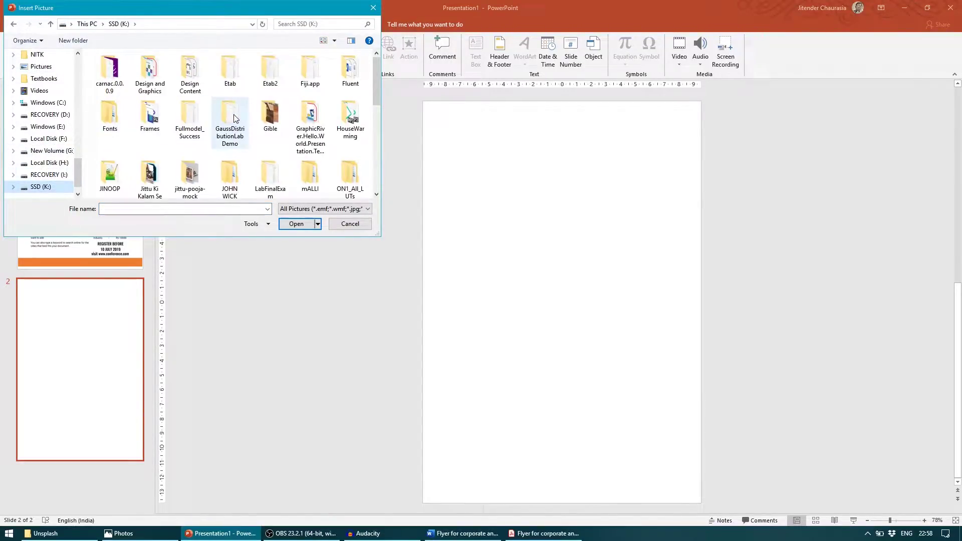
{"action": "scroll", "coordinate": [280, 145], "scroll_direction": "down", "scroll_amount": 1}
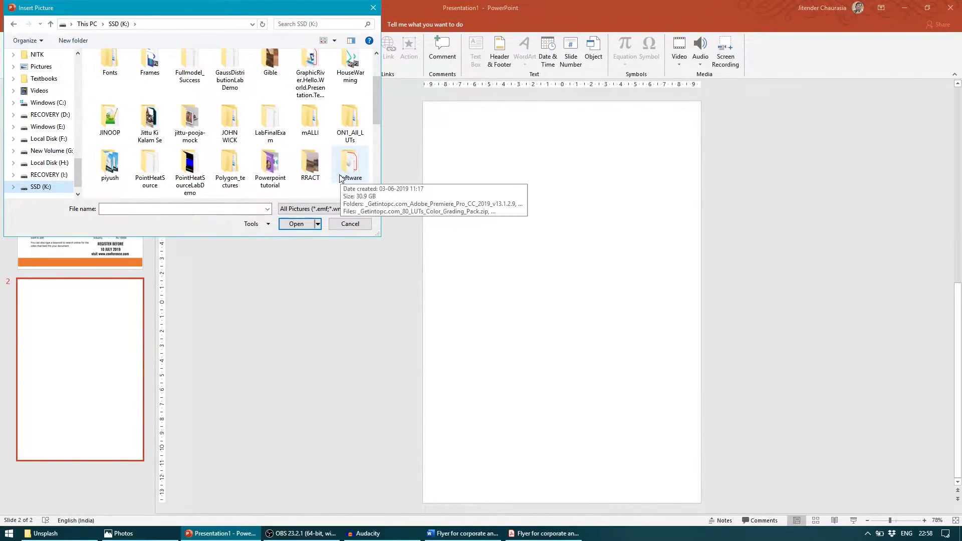
{"action": "scroll", "coordinate": [281, 150], "scroll_direction": "down", "scroll_amount": 1}
{"action": "double_click", "coordinate": [120, 160]}
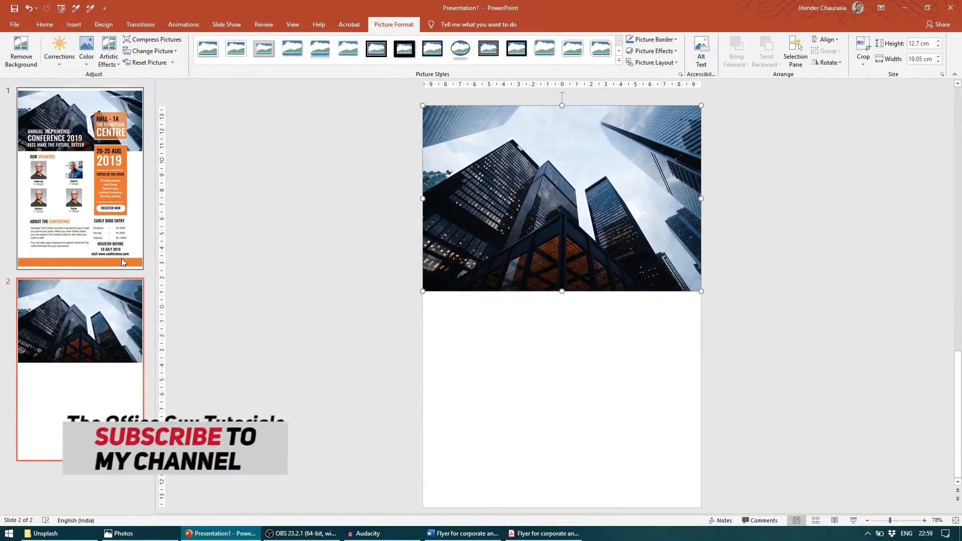
Nudge the reference flyer on slide 1 slightly upward and compare it with slide 2
{"action": "left_click", "coordinate": [113, 225]}
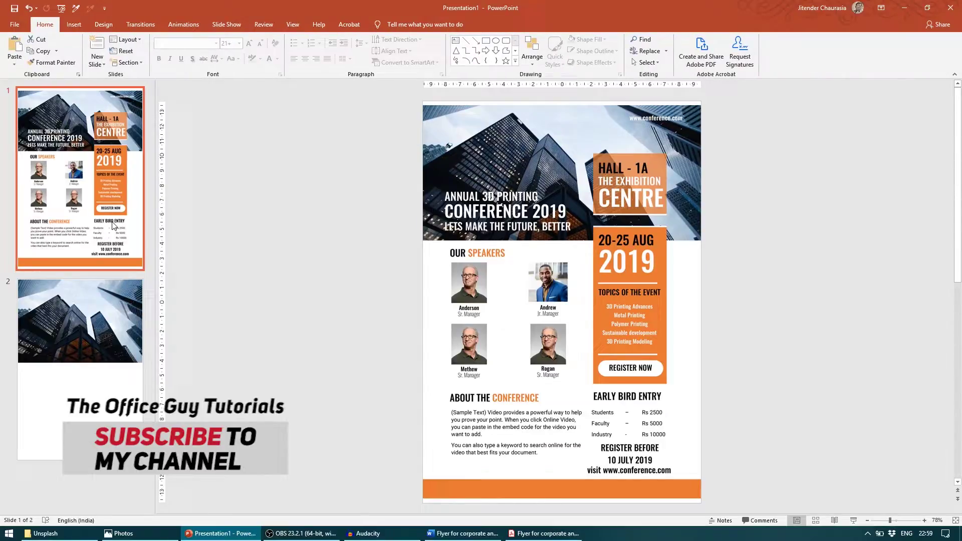
{"action": "left_click_drag", "start_coordinate": [461, 121], "coordinate": [463, 113]}
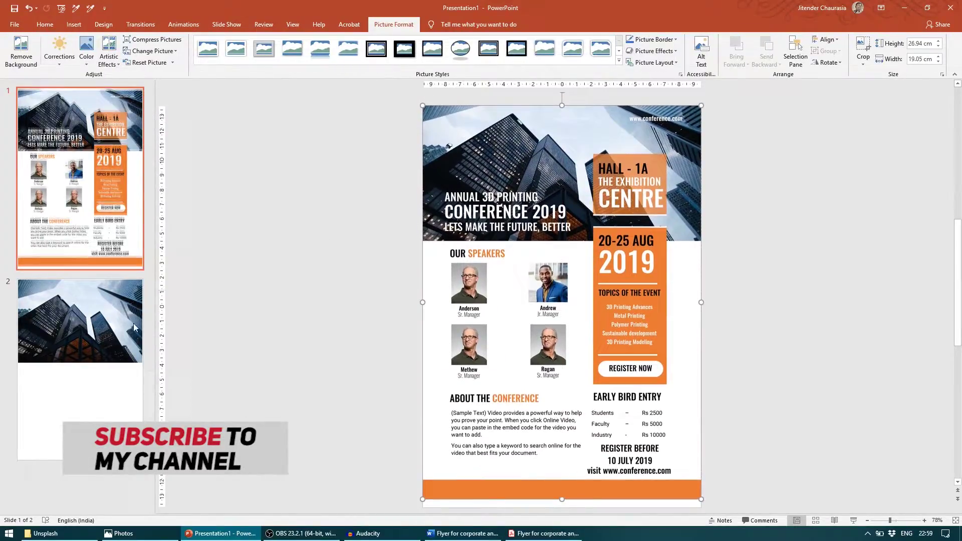
{"action": "key", "text": "Page_Down"}
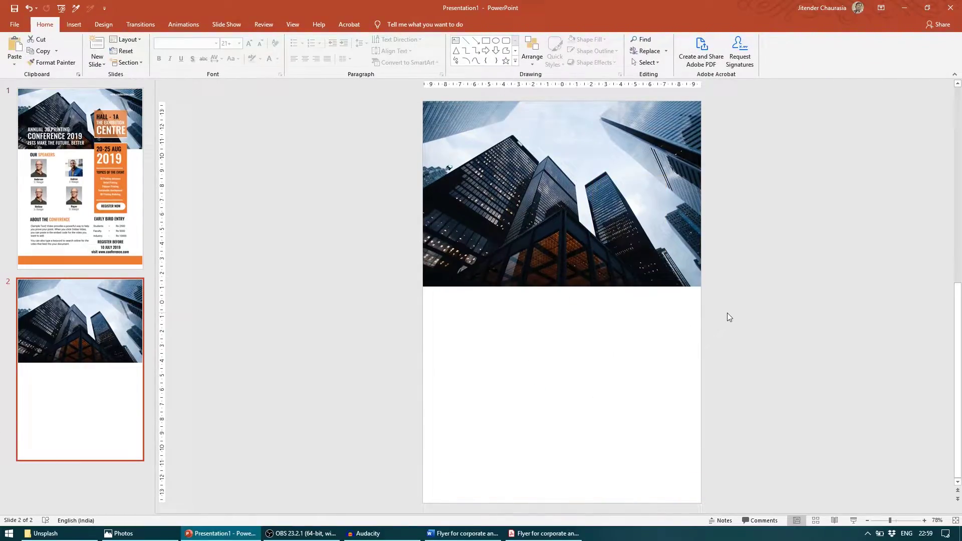
{"action": "key", "text": "Page_Up"}
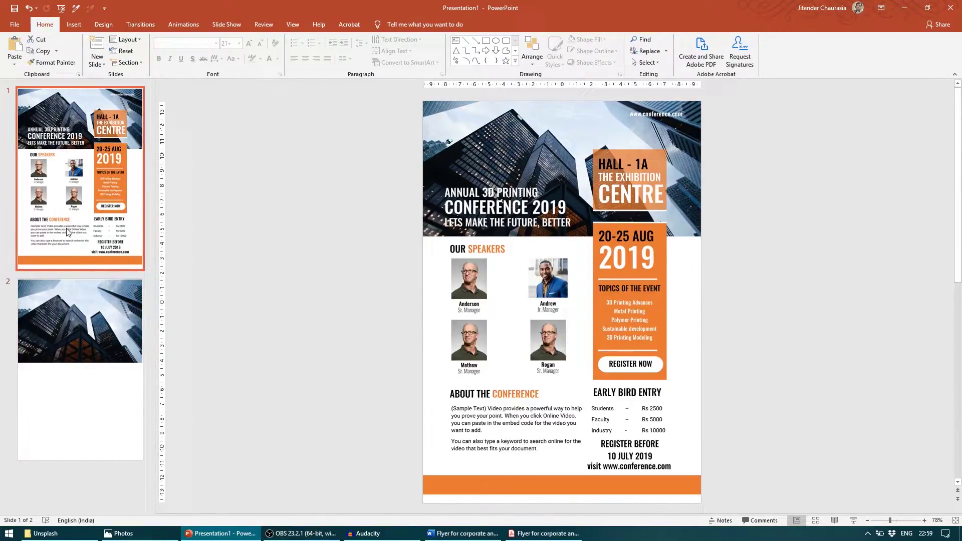
{"action": "key", "text": "Page_Down"}
Crop the bottom of the skyscraper photo to a shorter header band
{"action": "left_click_drag", "start_coordinate": [437, 183], "coordinate": [437, 187]}
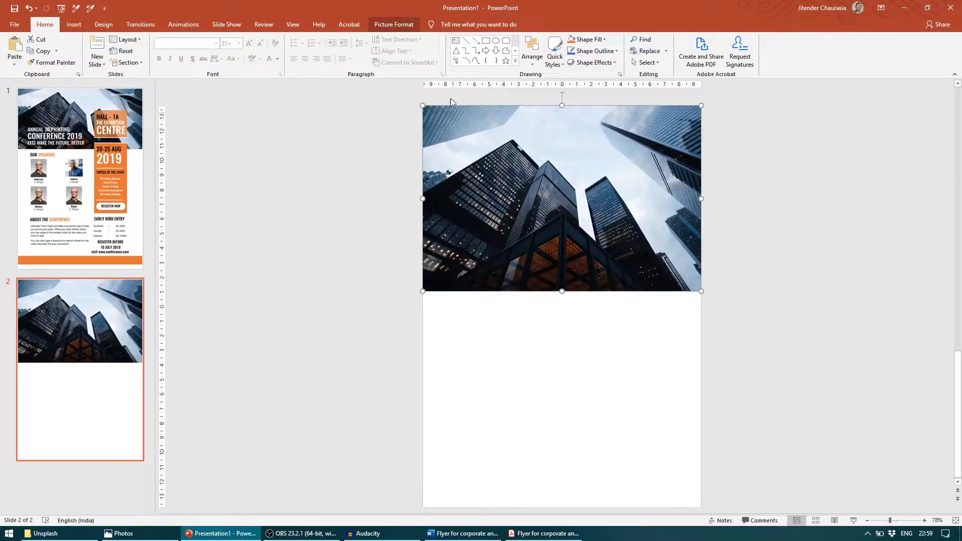
{"action": "left_click", "coordinate": [407, 27]}
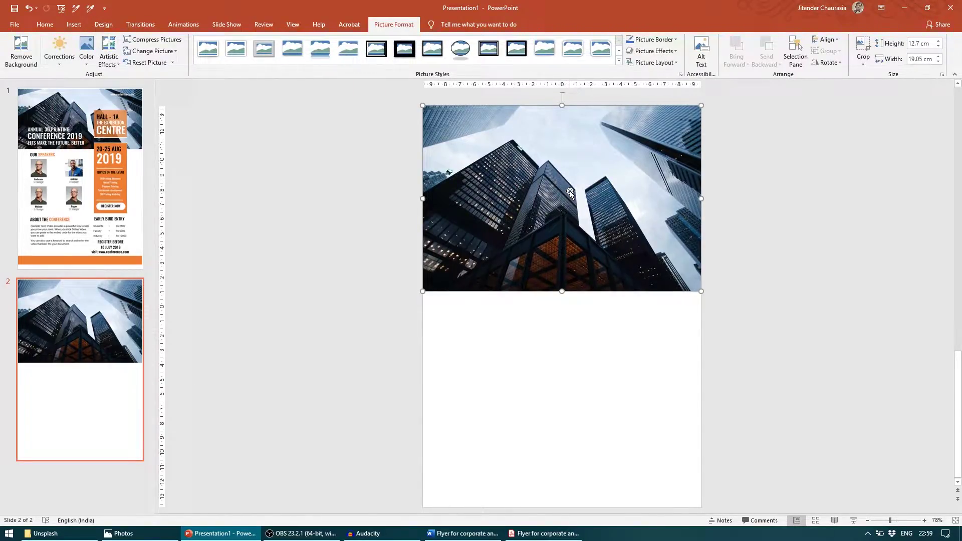
{"action": "left_click", "coordinate": [863, 62]}
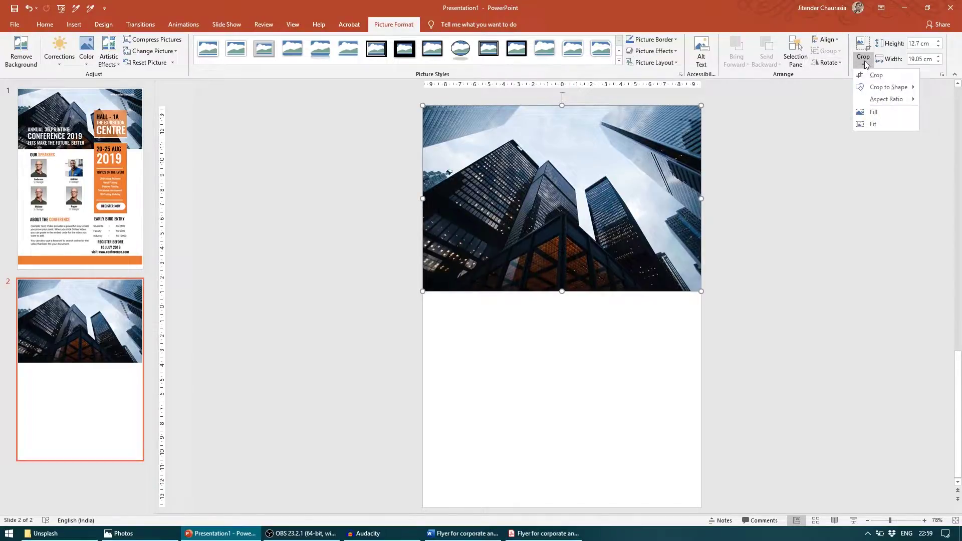
{"action": "left_click", "coordinate": [876, 75]}
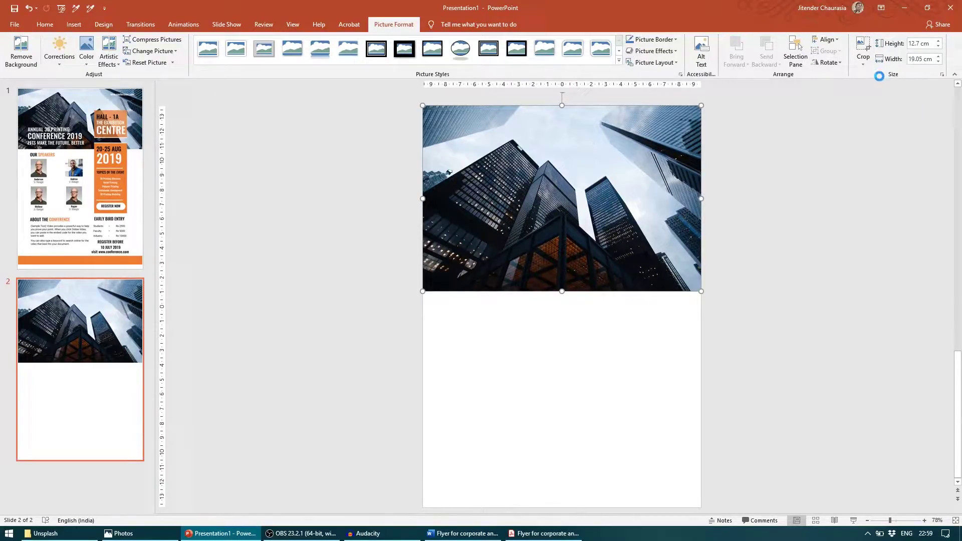
{"action": "left_click", "coordinate": [526, 92]}
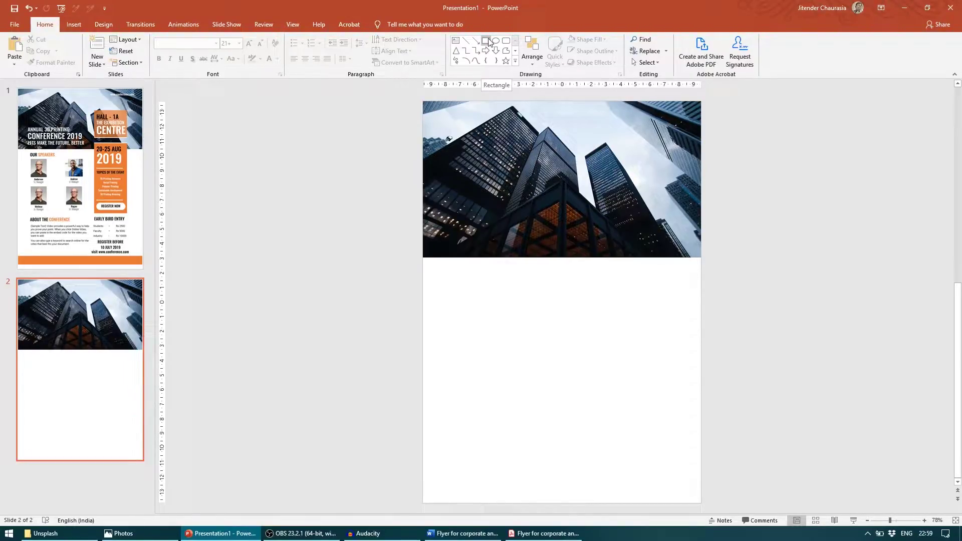
Draw a blue square on the photo and copy it below, stretched into a tall rectangle
{"action": "left_click", "coordinate": [486, 41]}
{"action": "left_click_drag", "start_coordinate": [594, 163], "coordinate": [671, 233]}
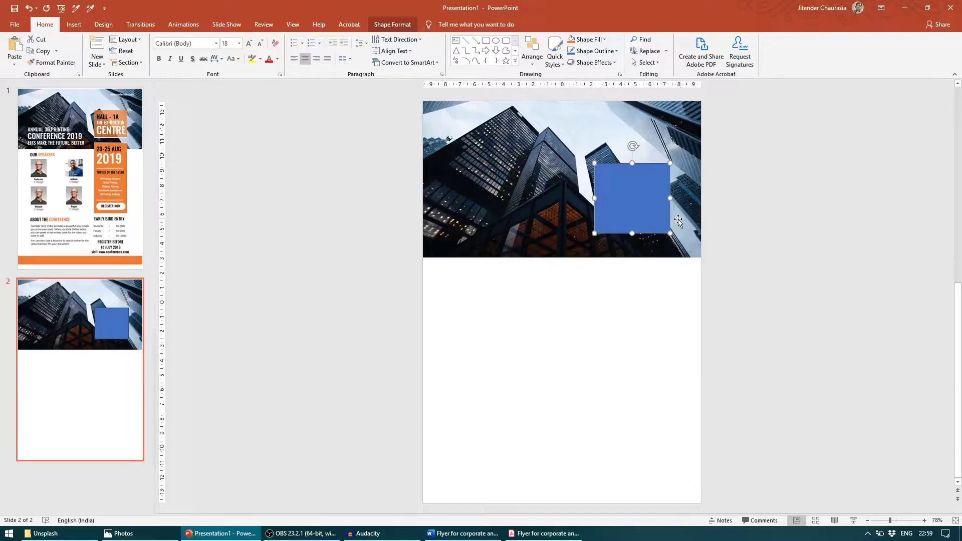
{"action": "left_click_drag", "start_coordinate": [630, 197], "coordinate": [629, 272]}
{"action": "left_click_drag", "start_coordinate": [633, 308], "coordinate": [644, 404]}
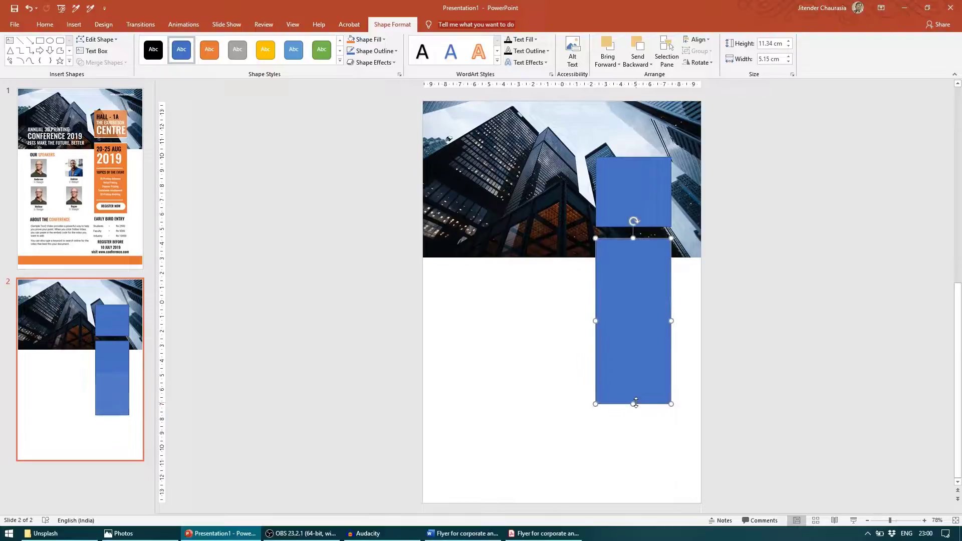
Add a copy widened to the slide's right edge and flattened into a 1.09 cm bottom strip
{"action": "left_click_drag", "start_coordinate": [636, 359], "coordinate": [541, 425]}
{"action": "key", "text": "ctrl+z"}
{"action": "left_click_drag", "start_coordinate": [627, 360], "coordinate": [449, 449]}
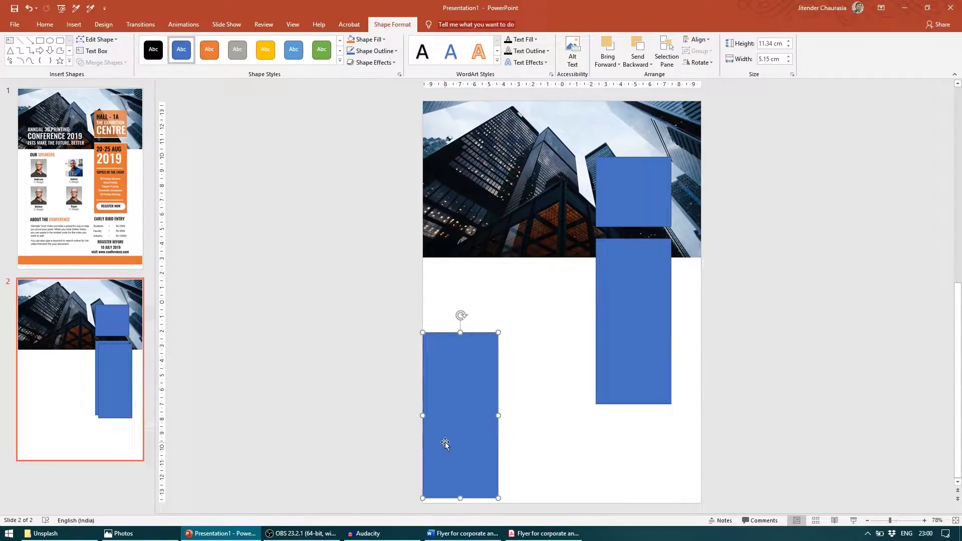
{"action": "left_click_drag", "start_coordinate": [499, 415], "coordinate": [701, 426]}
{"action": "left_click_drag", "start_coordinate": [562, 498], "coordinate": [560, 504]}
{"action": "left_click_drag", "start_coordinate": [562, 333], "coordinate": [562, 486]}
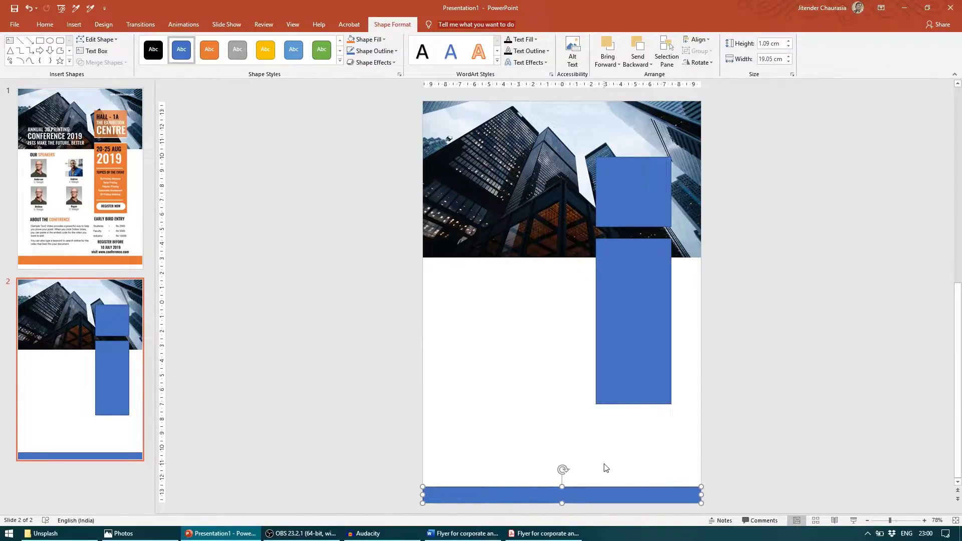
{"action": "left_click", "coordinate": [540, 456]}
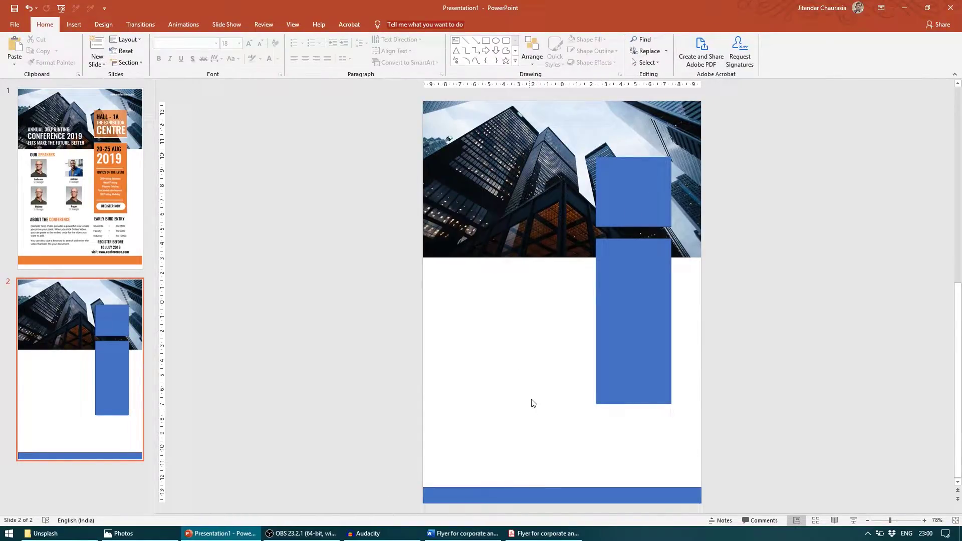
Give the square, tall rectangle and bottom strip an orange fill with no outline
{"action": "left_click", "coordinate": [621, 225]}
{"action": "left_click", "coordinate": [636, 271], "text": "shift"}
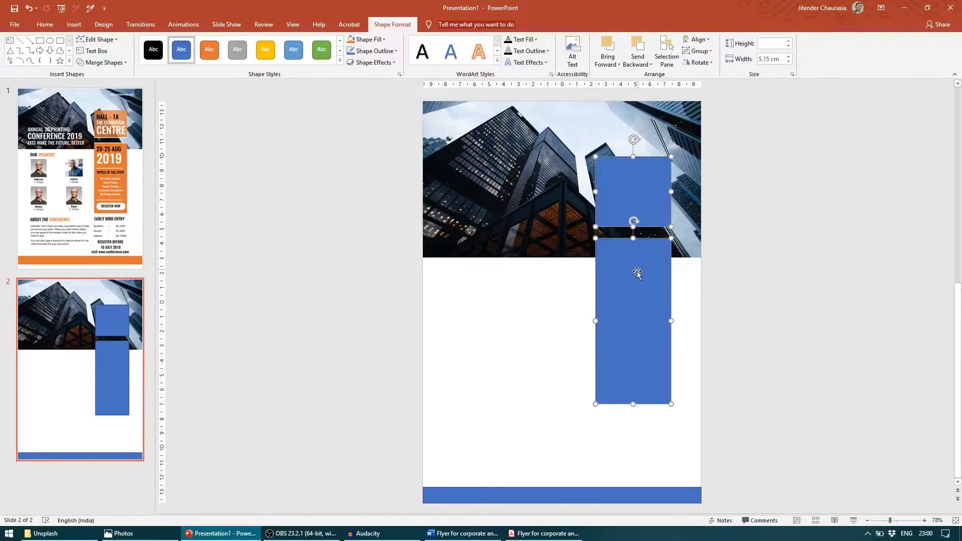
{"action": "left_click", "coordinate": [580, 496], "text": "shift"}
{"action": "left_click", "coordinate": [367, 40]}
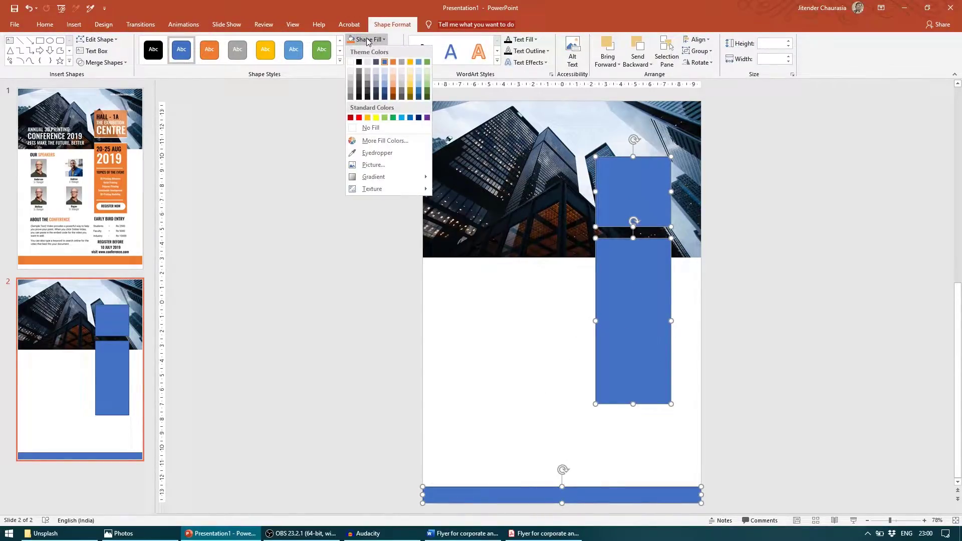
{"action": "left_click", "coordinate": [393, 61]}
{"action": "left_click", "coordinate": [375, 50]}
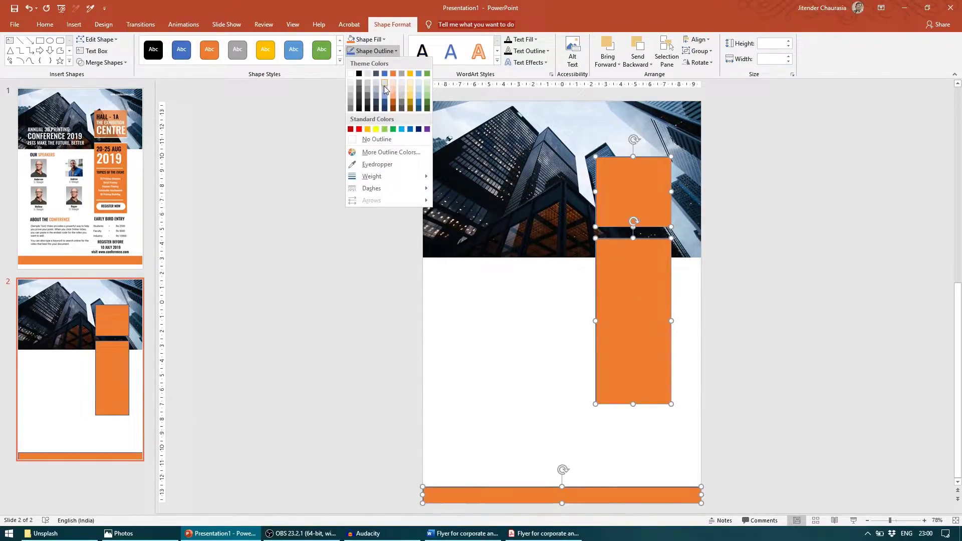
{"action": "left_click", "coordinate": [384, 139]}
{"action": "left_click", "coordinate": [479, 318]}
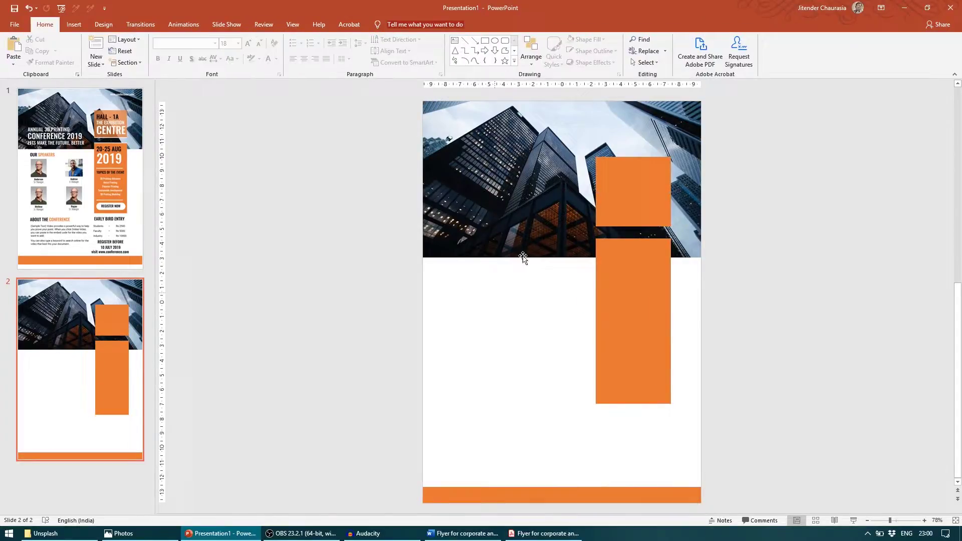
Set the top rectangle's fill transparency to 30% and reposition it
{"action": "left_click", "coordinate": [612, 200]}
{"action": "right_click", "coordinate": [613, 198]}
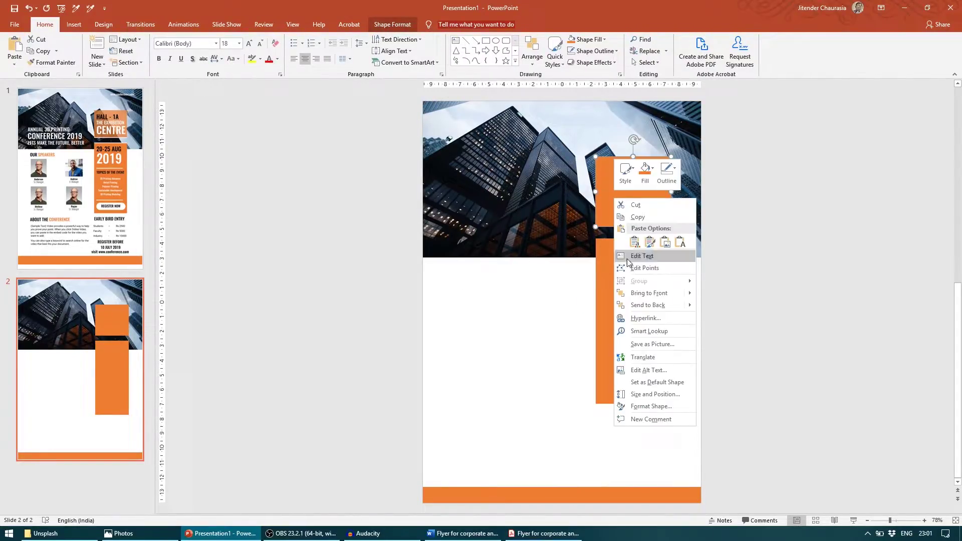
{"action": "left_click", "coordinate": [658, 414]}
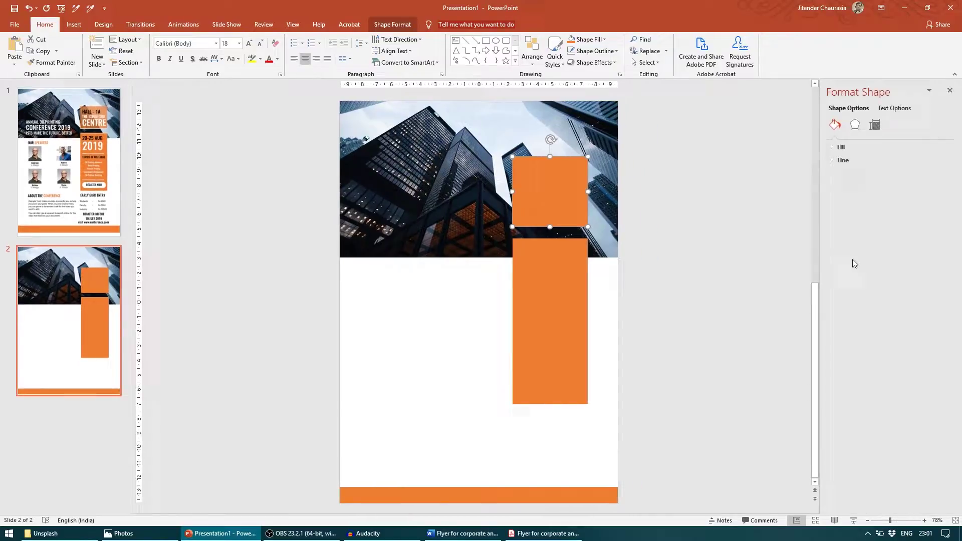
{"action": "left_click", "coordinate": [888, 145]}
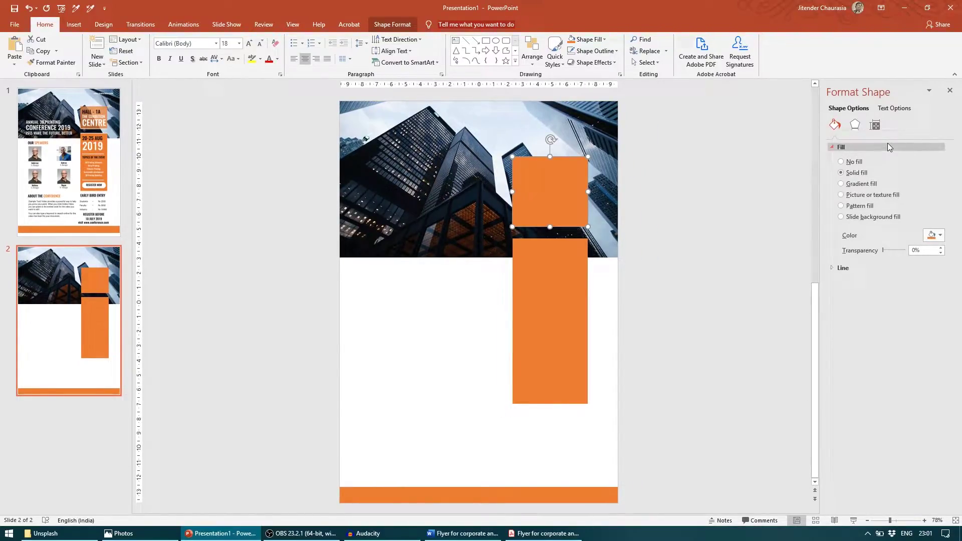
{"action": "left_click", "coordinate": [926, 252]}
{"action": "left_click_drag", "start_coordinate": [925, 252], "coordinate": [887, 255]}
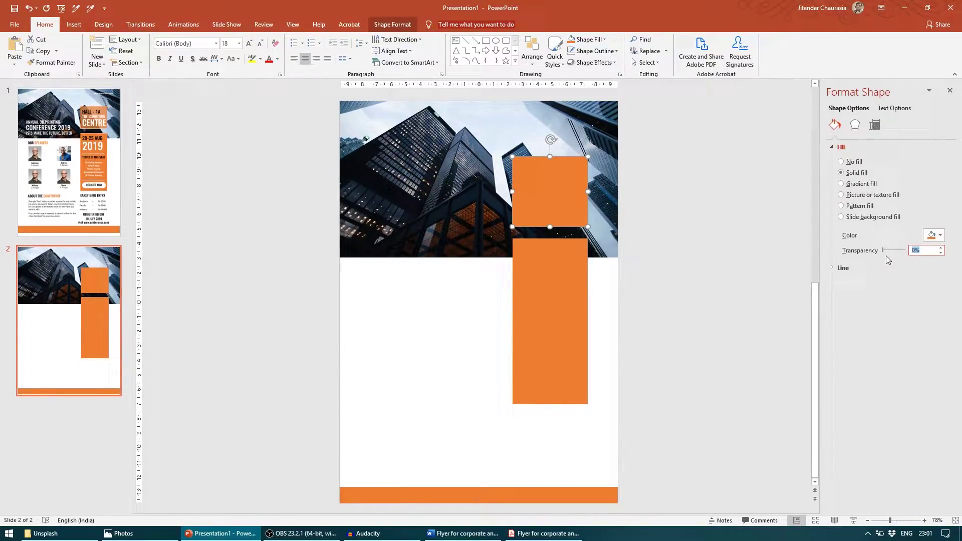
{"action": "type", "text": "30"}
{"action": "key", "text": "Return"}
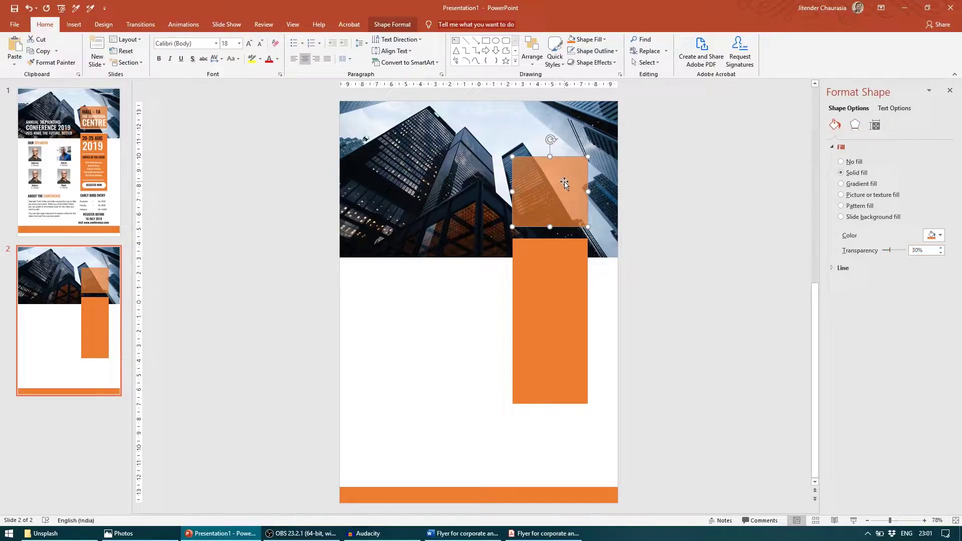
{"action": "left_click_drag", "start_coordinate": [567, 186], "coordinate": [549, 258]}
Draw a thin white bar with 0% transparency across the gap between the orange shapes
{"action": "key", "text": "Escape"}
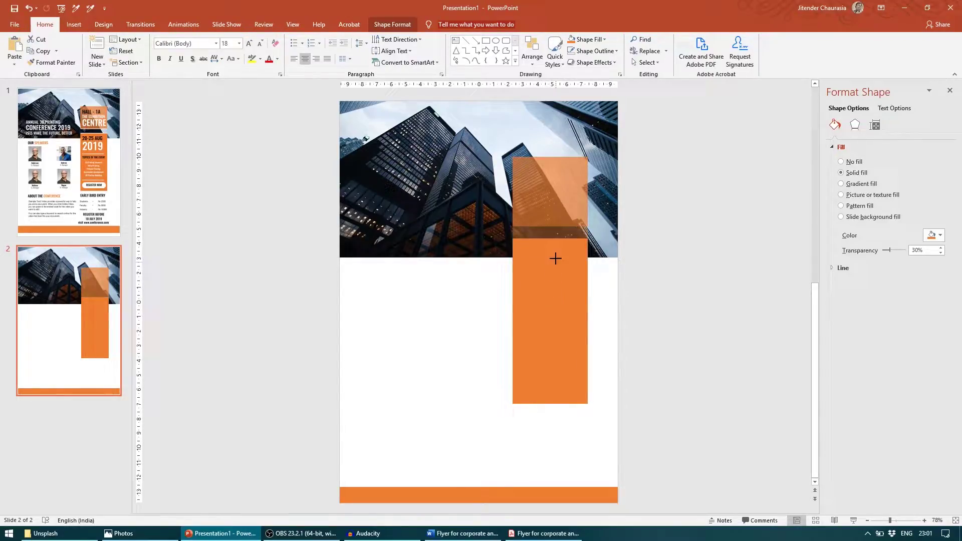
{"action": "left_click_drag", "start_coordinate": [513, 226], "coordinate": [588, 230]}
{"action": "left_click", "coordinate": [586, 39]}
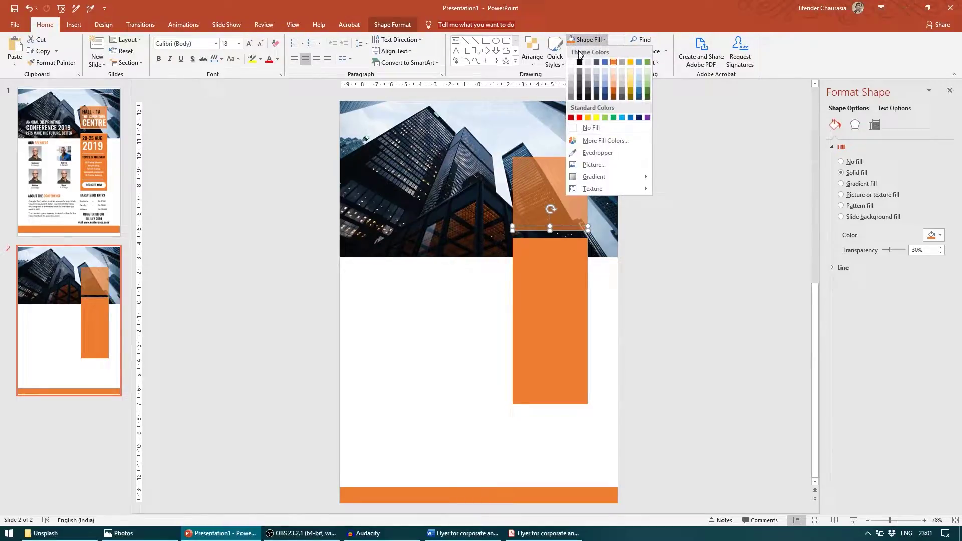
{"action": "left_click", "coordinate": [574, 61]}
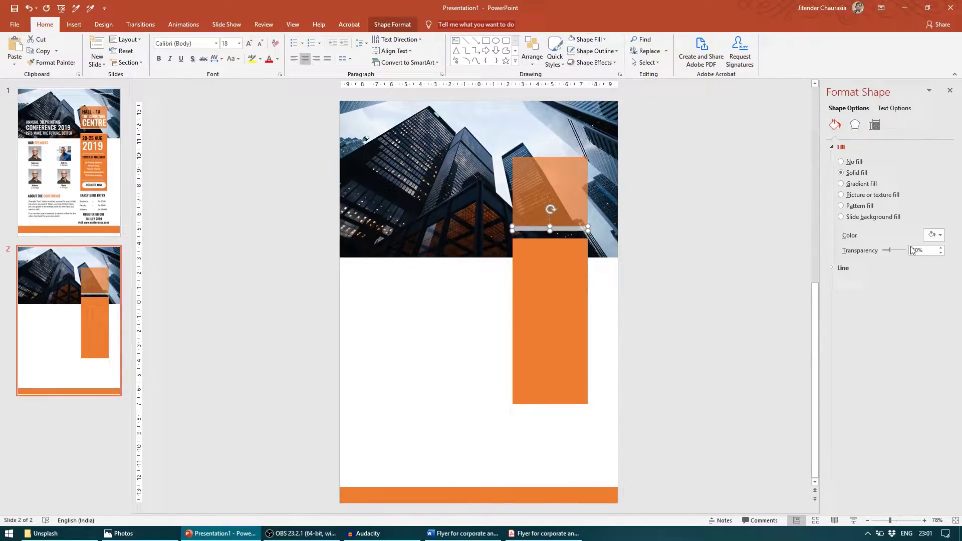
{"action": "left_click", "coordinate": [940, 254]}
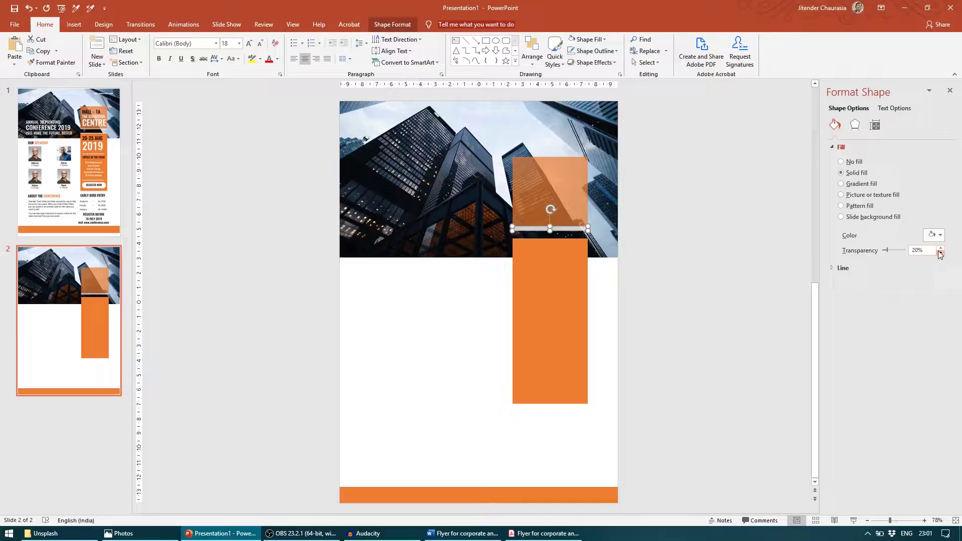
{"action": "left_click", "coordinate": [940, 253]}
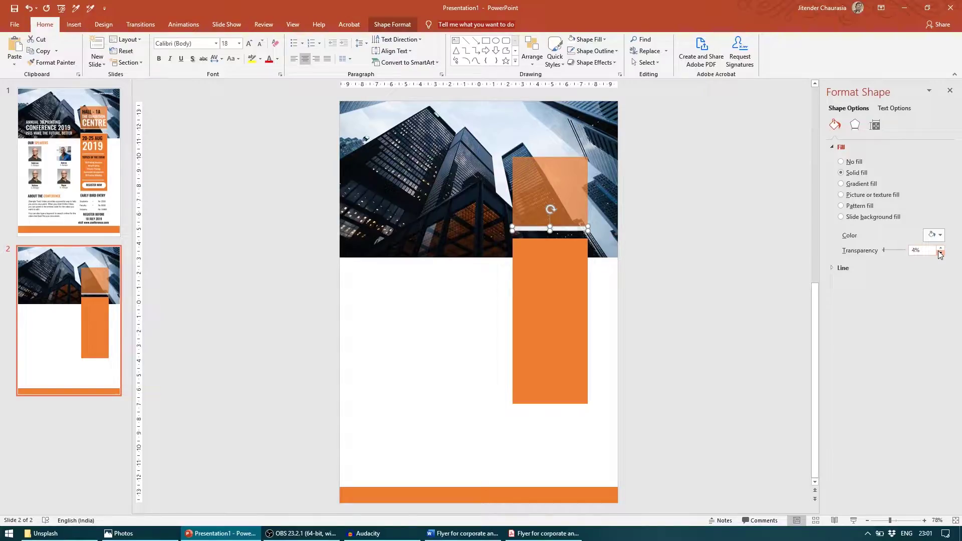
{"action": "left_click", "coordinate": [665, 287]}
Place a copy of the white bar just above the tall orange panel
{"action": "scroll", "coordinate": [580, 243], "scroll_direction": "up", "scroll_amount": 5}
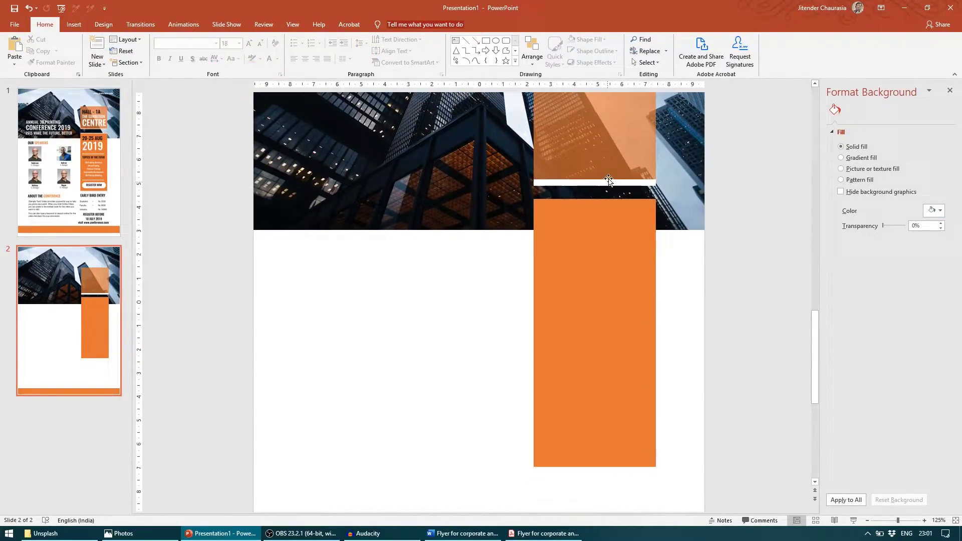
{"action": "left_click", "coordinate": [610, 183]}
{"action": "scroll", "coordinate": [610, 182], "scroll_direction": "up", "scroll_amount": 3}
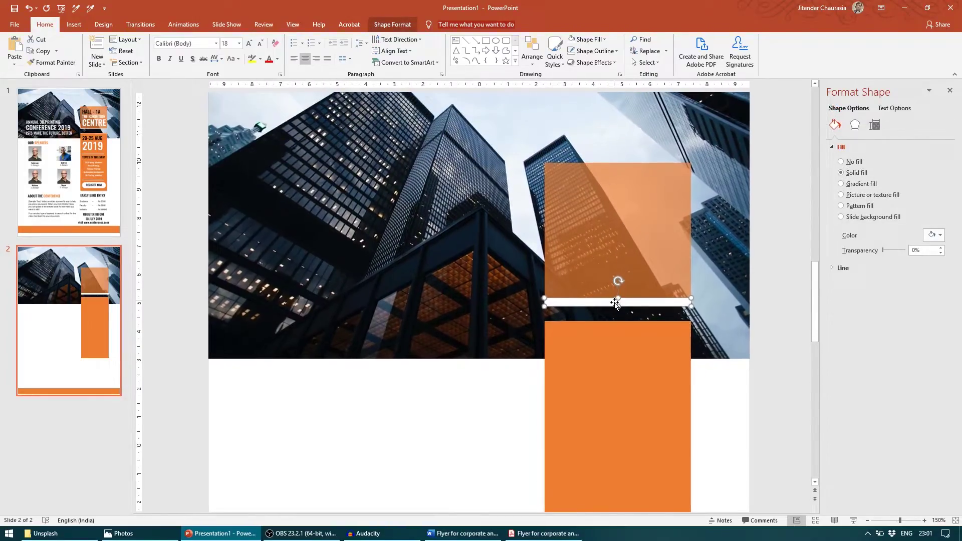
{"action": "left_click_drag", "start_coordinate": [619, 304], "coordinate": [633, 320]}
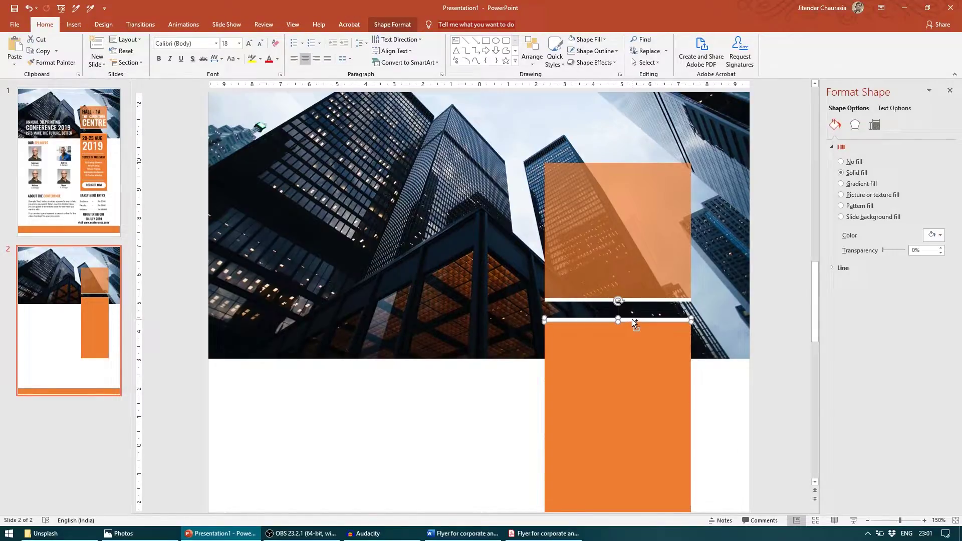
{"action": "left_click", "coordinate": [798, 334]}
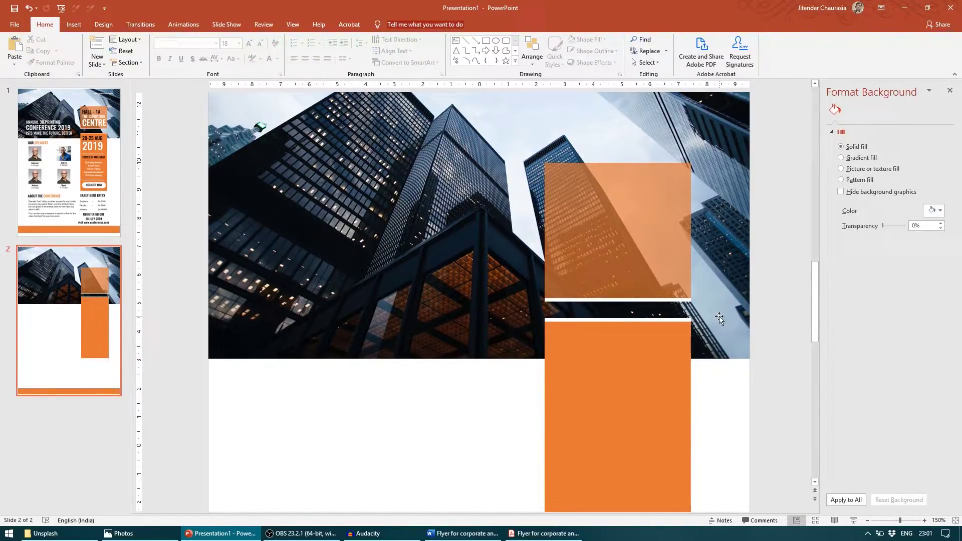
{"action": "scroll", "coordinate": [615, 320], "scroll_direction": "down", "scroll_amount": 5}
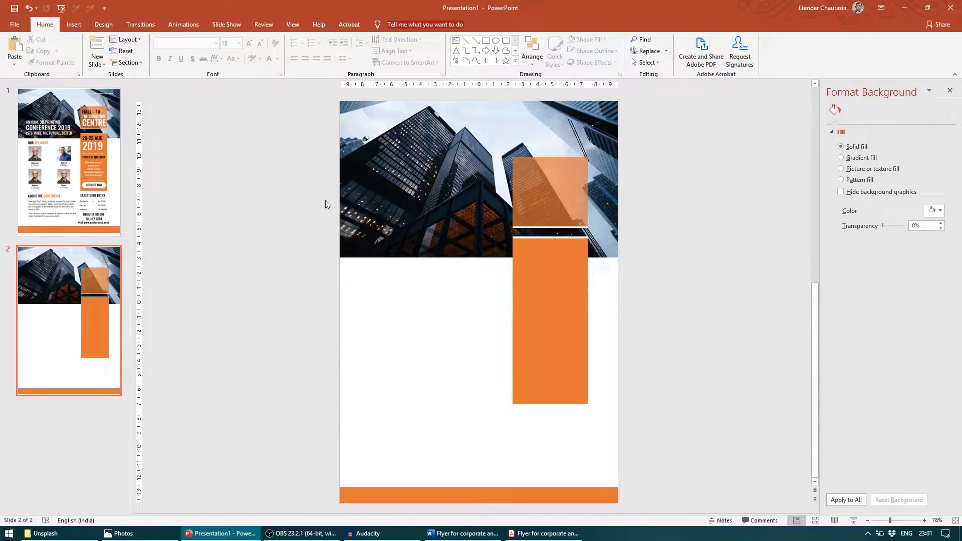
Draw a text box over the photo header with white font colour
{"action": "left_click", "coordinate": [456, 40]}
{"action": "left_click_drag", "start_coordinate": [431, 237], "coordinate": [469, 238]}
{"action": "left_click_drag", "start_coordinate": [378, 240], "coordinate": [363, 175]}
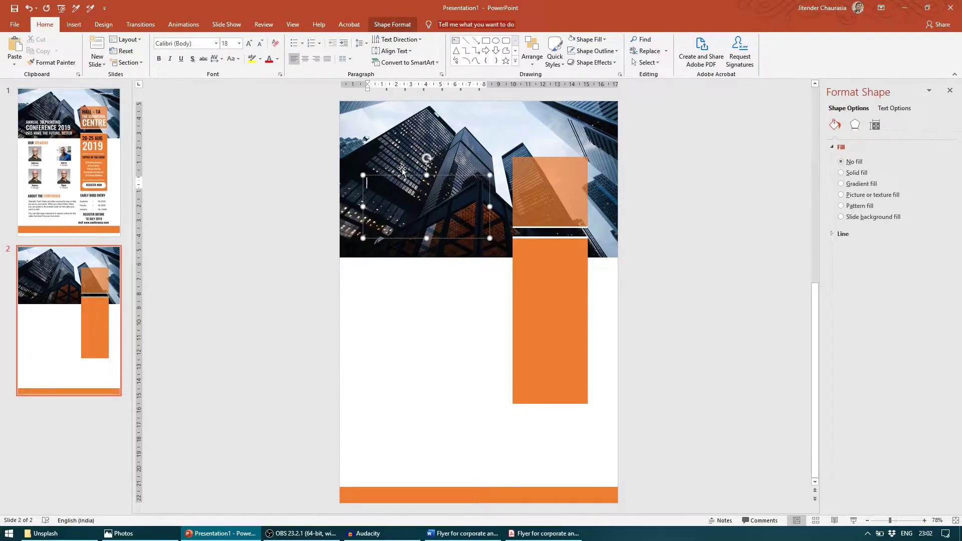
{"action": "left_click", "coordinate": [277, 59]}
{"action": "left_click", "coordinate": [269, 81]}
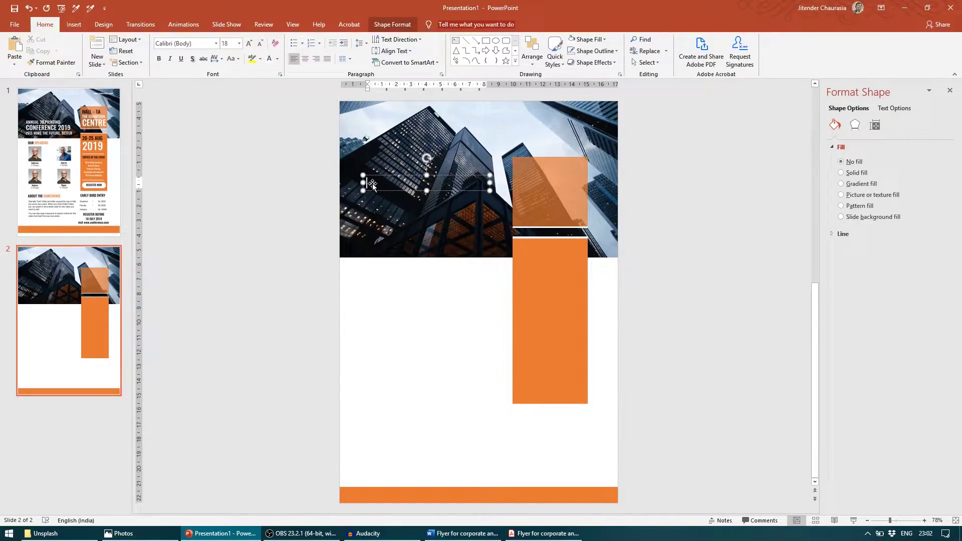
Type the title lines ANNUAL 3D PRINTING and CONFERENCE 2019, then enter Roboto Condensed as the font
{"action": "type", "text": "ANNUAL 3D PRINTING"}
{"action": "key", "text": "Return"}
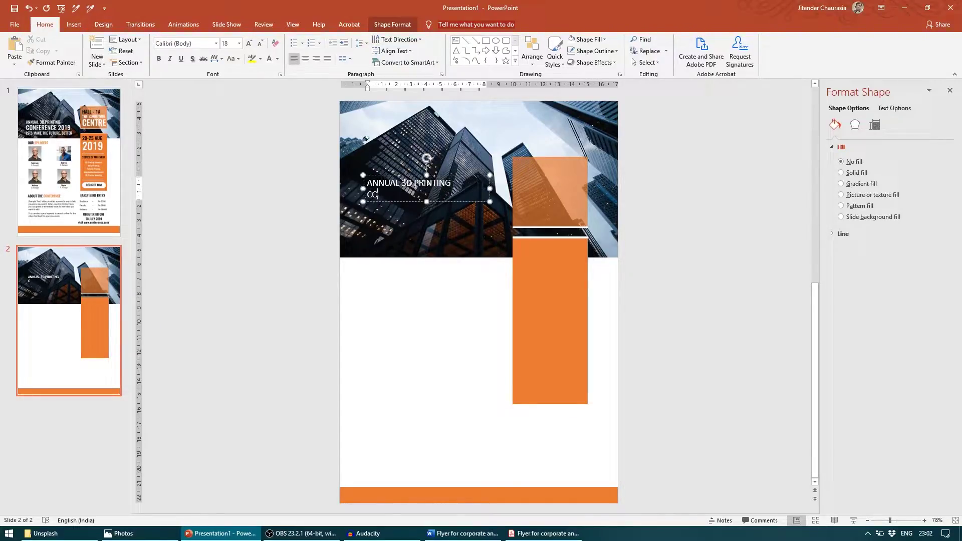
{"action": "type", "text": "CONFERENCE 2019"}
{"action": "key", "text": "ctrl+a"}
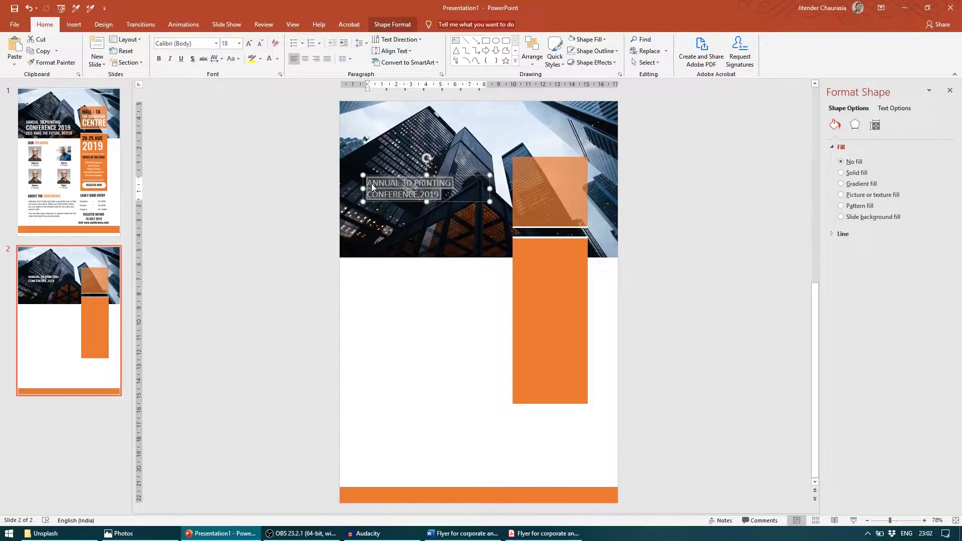
{"action": "left_click", "coordinate": [195, 47]}
{"action": "type", "text": "RobotoC Condensed"}
Apply Roboto Condensed, enlarge the title, widen its box, and make it bold
{"action": "key", "text": "Return"}
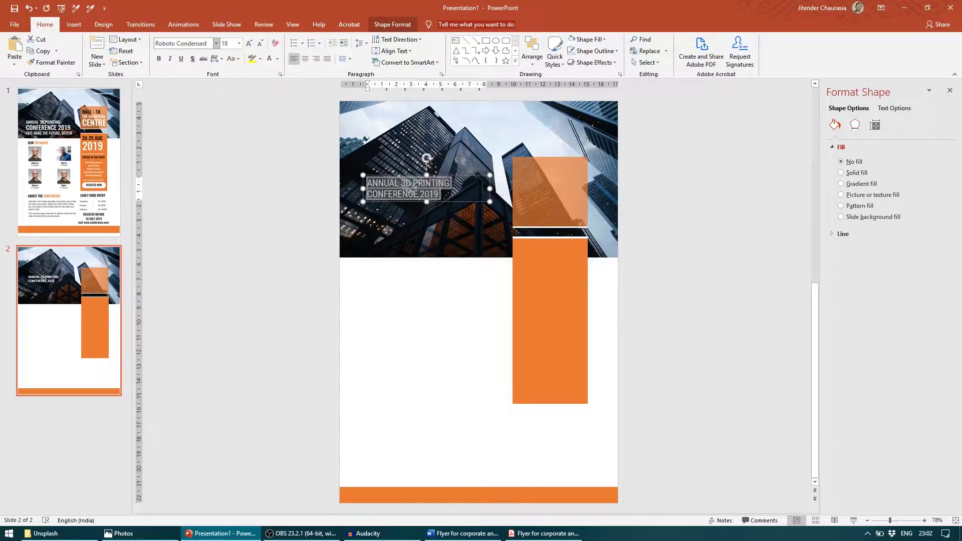
{"action": "left_click", "coordinate": [249, 43]}
{"action": "left_click", "coordinate": [250, 43]}
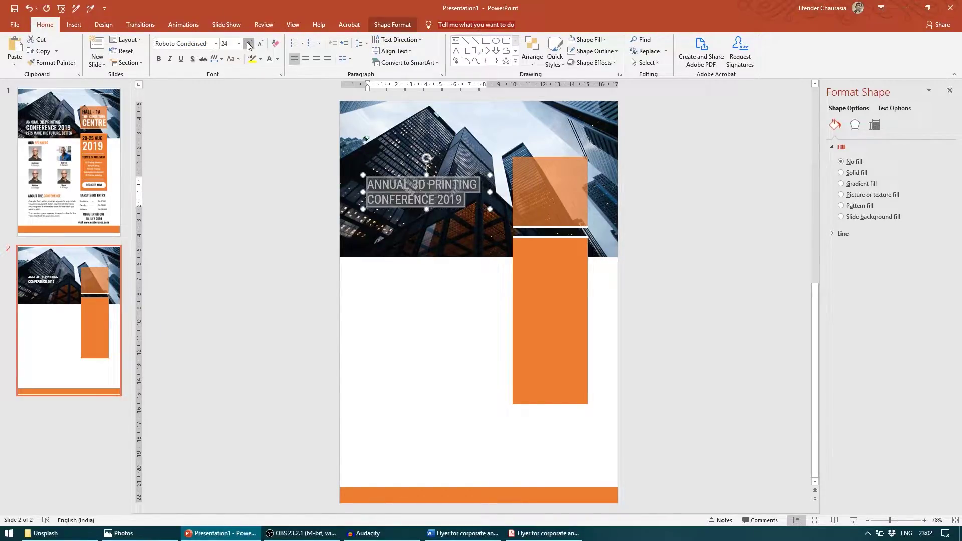
{"action": "left_click", "coordinate": [249, 44]}
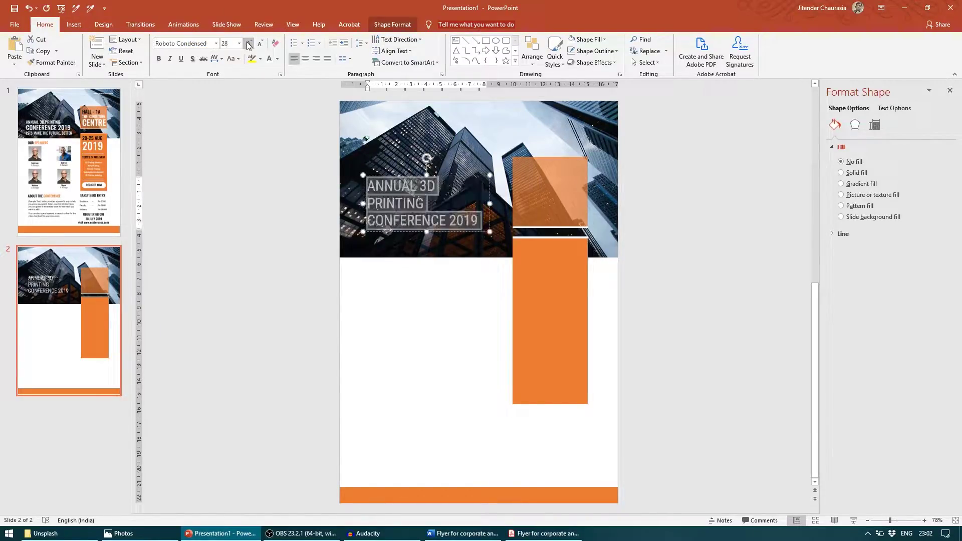
{"action": "left_click", "coordinate": [495, 206]}
{"action": "left_click_drag", "start_coordinate": [495, 206], "coordinate": [505, 196]}
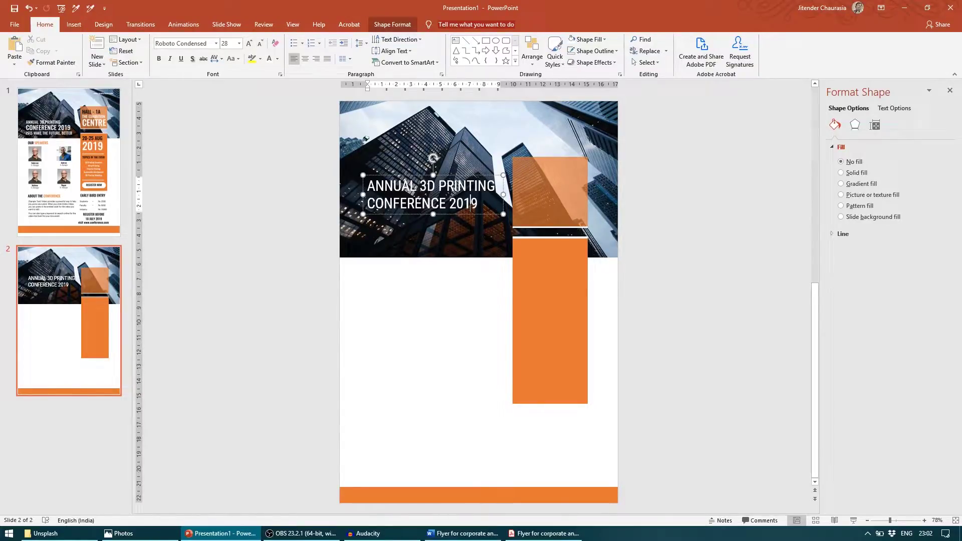
{"action": "key", "text": "ctrl+a"}
{"action": "left_click", "coordinate": [159, 58]}
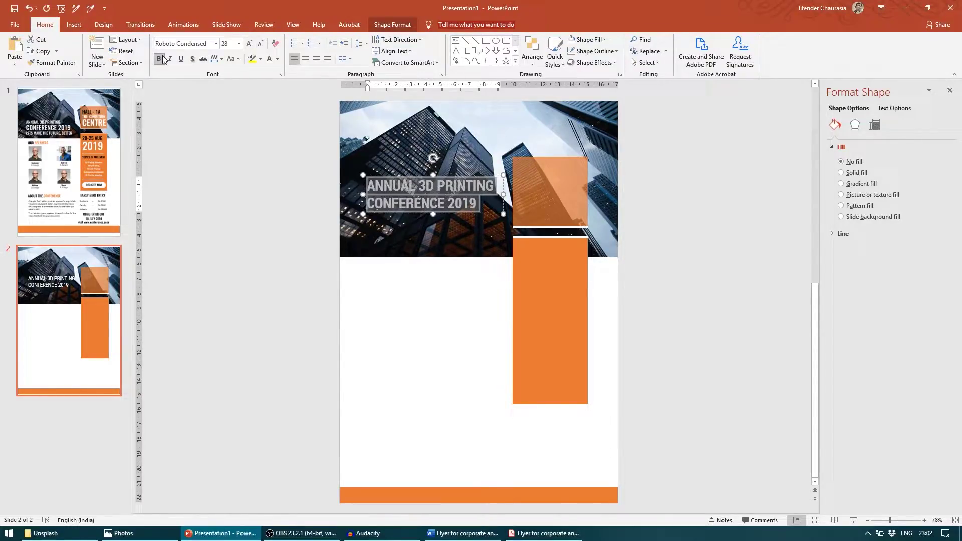
{"action": "left_click", "coordinate": [408, 187]}
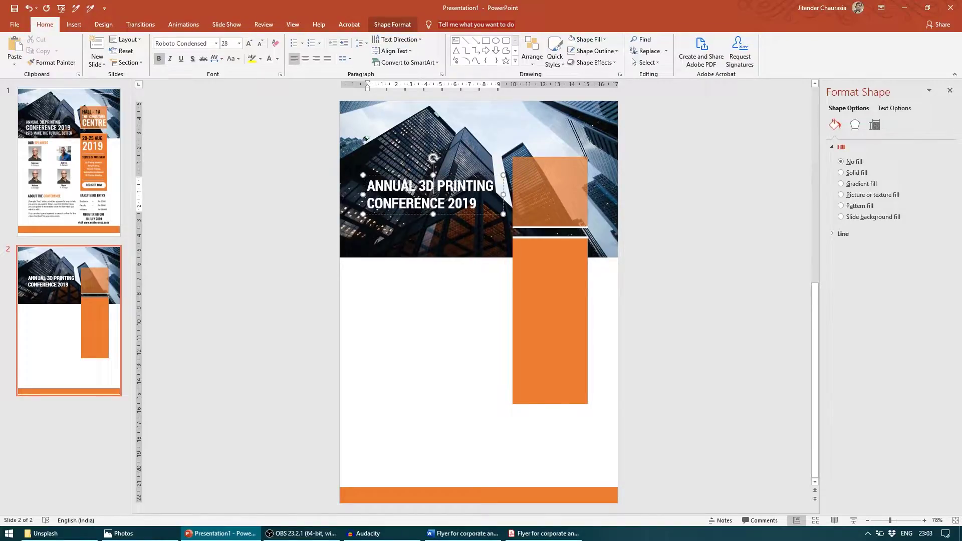
Set ANNUAL 3D PRINTING to 20 pt and CONFERENCE 2019 to 32 pt, then move the box down
{"action": "left_click_drag", "start_coordinate": [437, 188], "coordinate": [366, 186]}
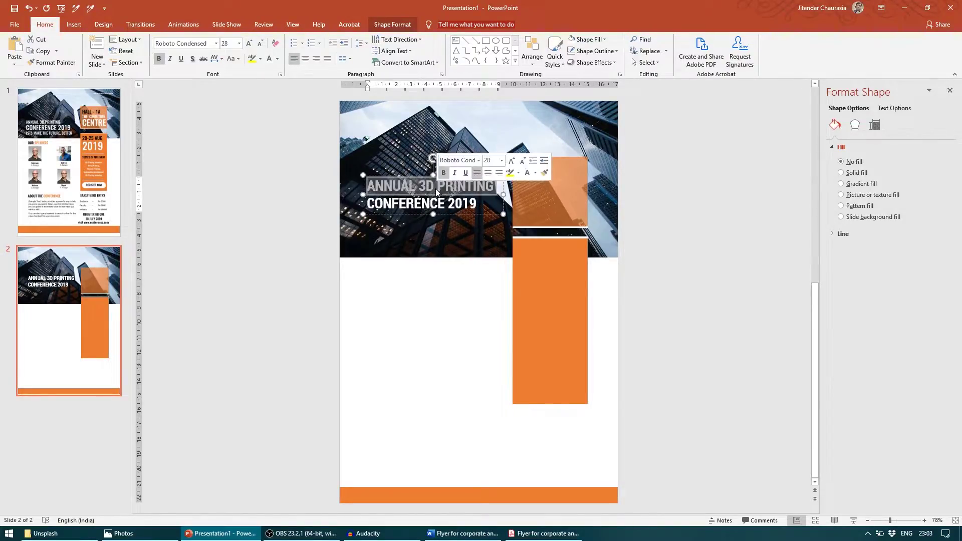
{"action": "left_click", "coordinate": [263, 44]}
{"action": "left_click", "coordinate": [264, 45]}
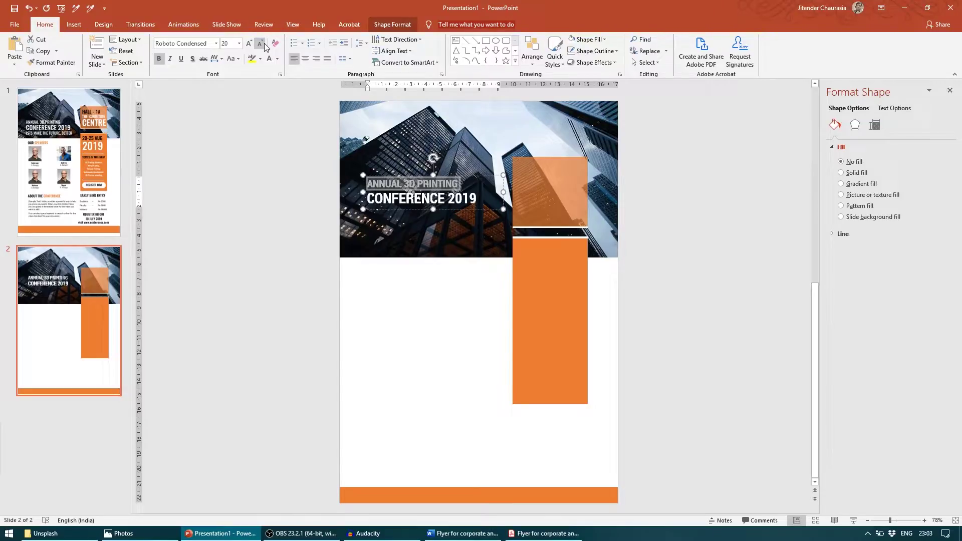
{"action": "triple_click", "coordinate": [400, 203]}
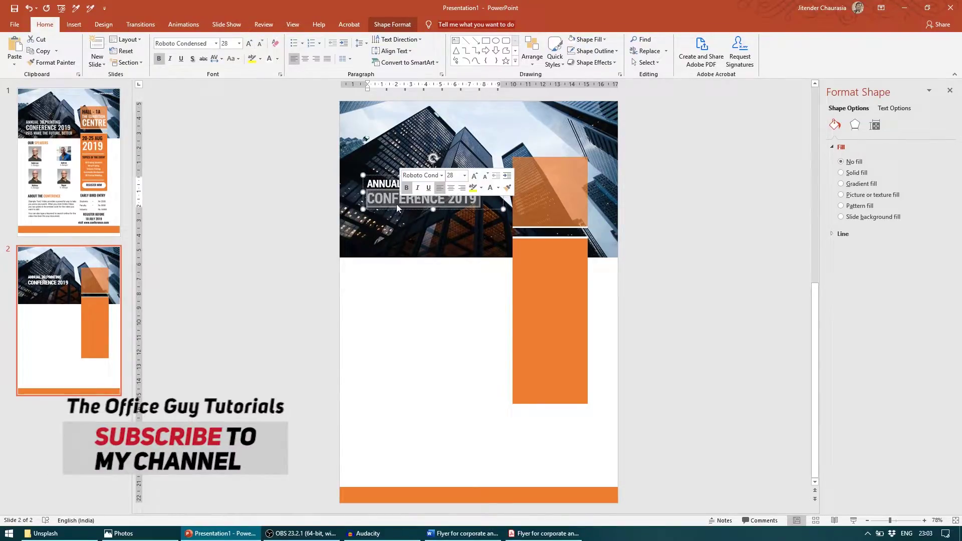
{"action": "left_click", "coordinate": [249, 44]}
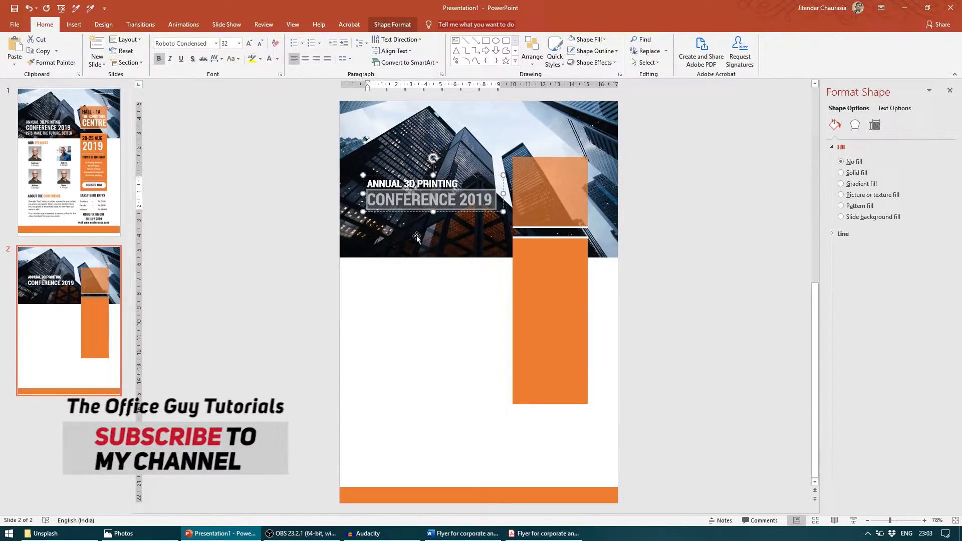
{"action": "left_click_drag", "start_coordinate": [450, 215], "coordinate": [453, 225]}
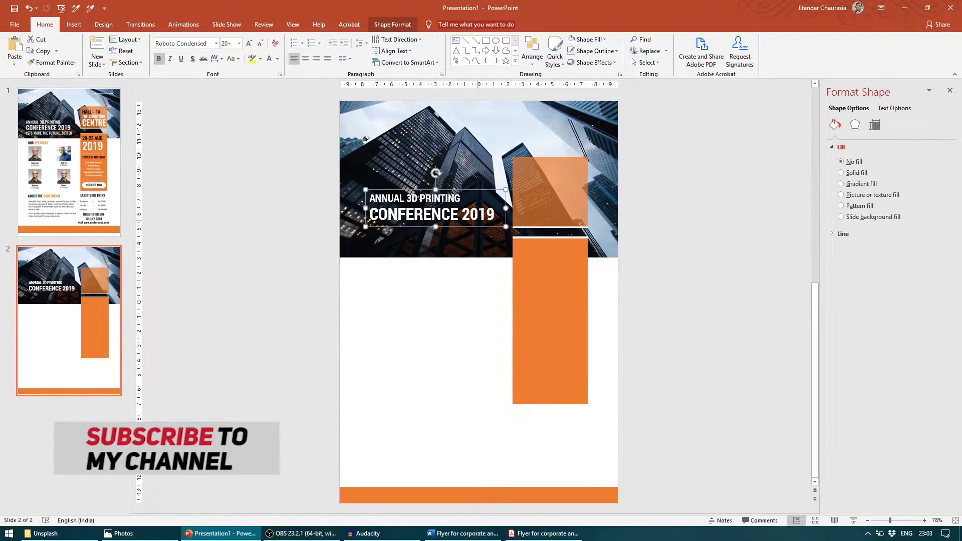
{"action": "left_click", "coordinate": [496, 214]}
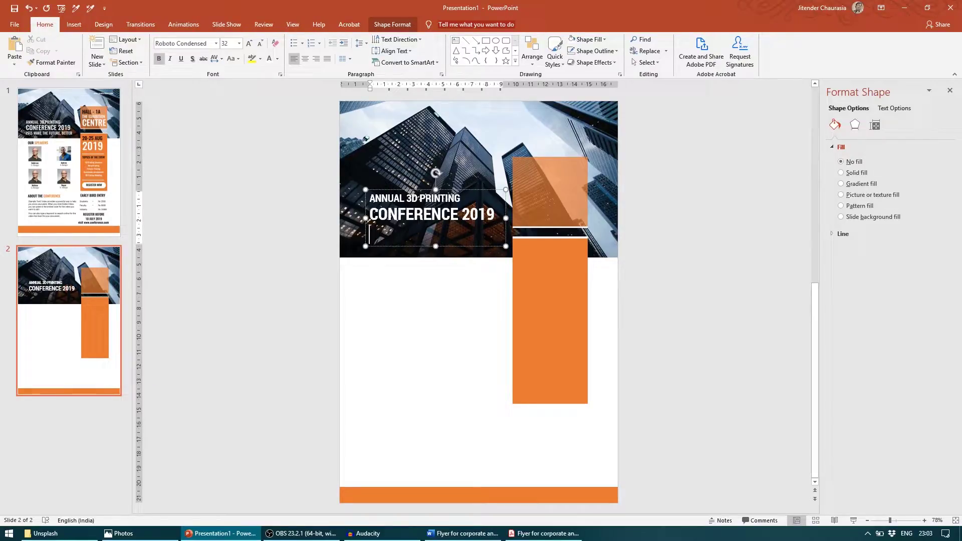
Add a 20 pt third title line reading LETS MAKE THE FUTURE, BETTER
{"action": "scroll", "coordinate": [359, 199], "scroll_direction": "up", "scroll_amount": 2}
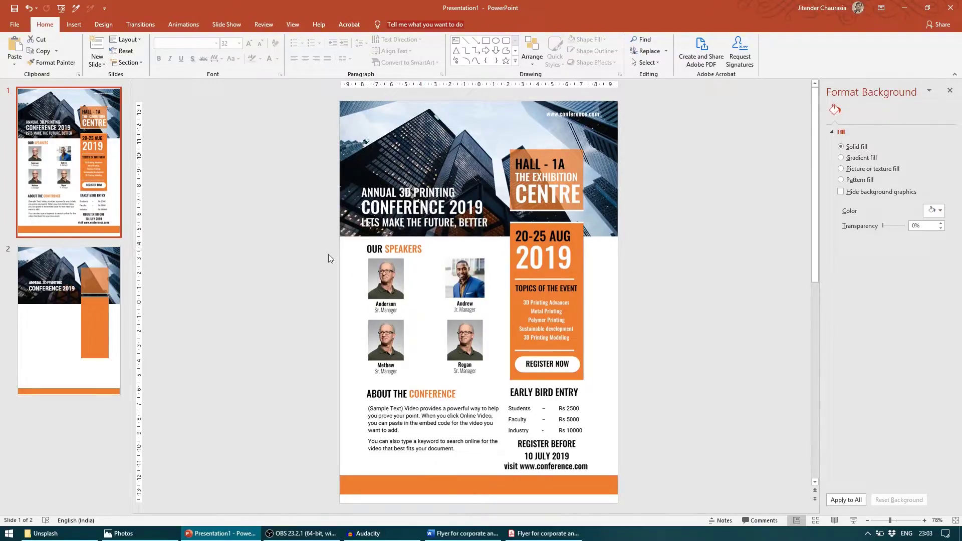
{"action": "left_click", "coordinate": [114, 272]}
{"action": "key", "text": "ctrl+z"}
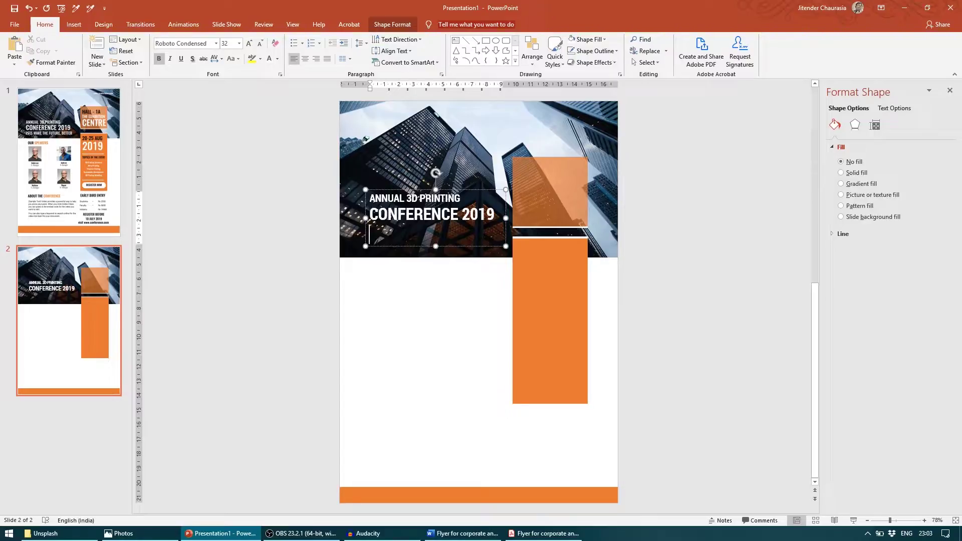
{"action": "key", "text": "ctrl+bracketleft"}
{"action": "key", "text": "ctrl+bracketleft"}
{"action": "key", "text": "ctrl+bracketleft"}
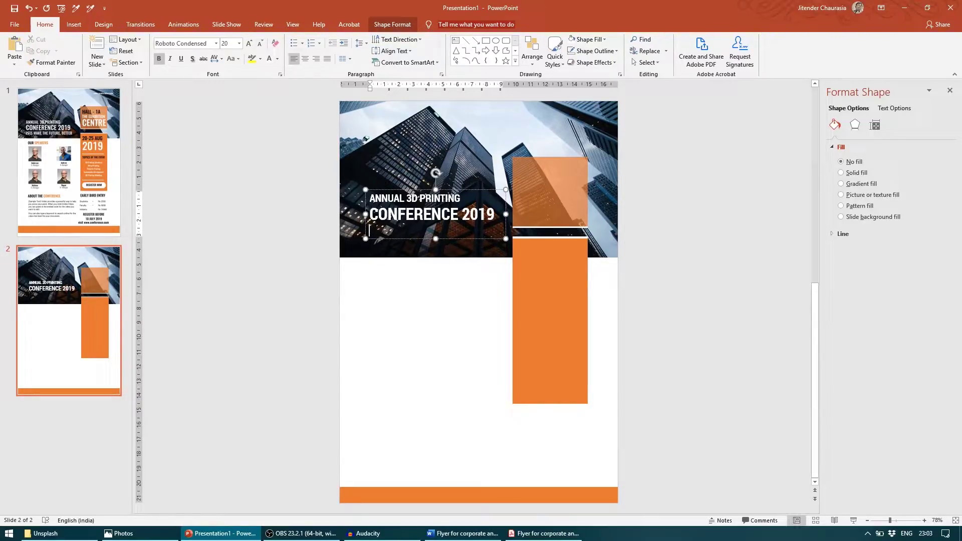
{"action": "type", "text": "LETS MAKE THE FUTURE"}
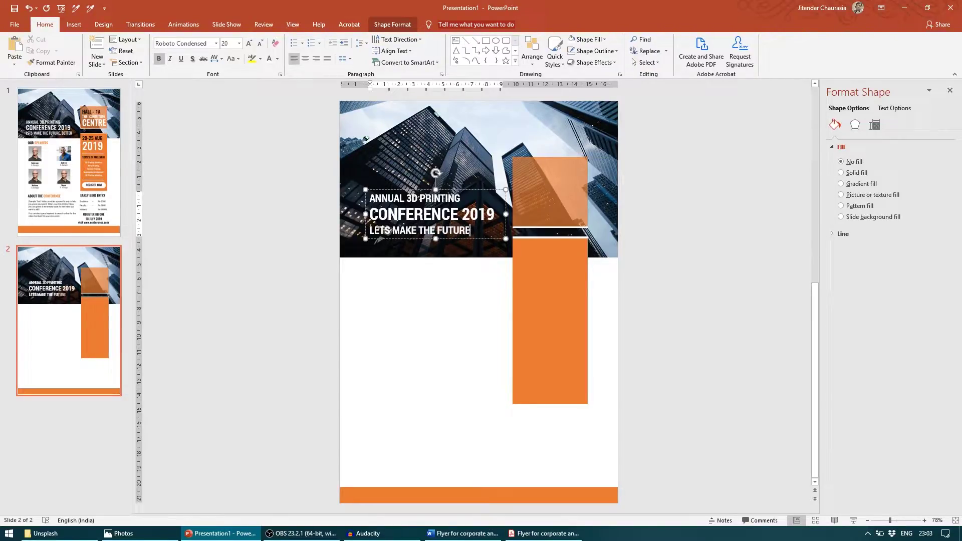
{"action": "type", "text": ", BETTER"}
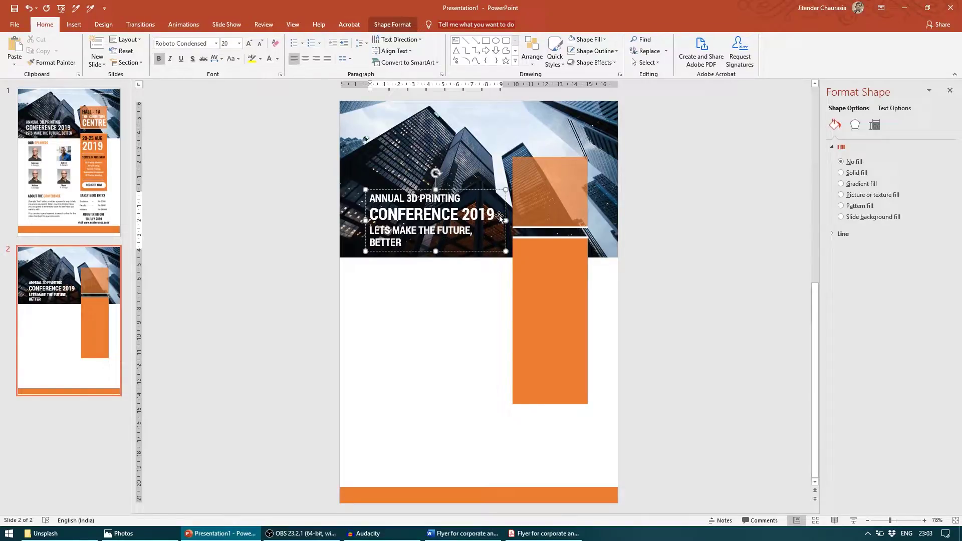
Widen the title box so the tagline fits on one row, and shift it slightly left
{"action": "left_click_drag", "start_coordinate": [506, 221], "coordinate": [512, 219]}
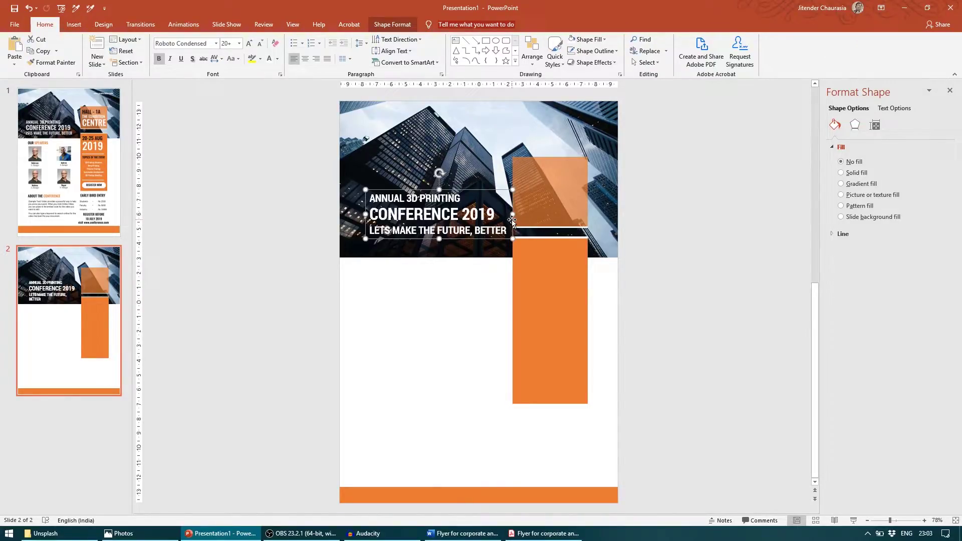
{"action": "left_click", "coordinate": [624, 225]}
{"action": "left_click", "coordinate": [450, 214]}
{"action": "left_click_drag", "start_coordinate": [396, 189], "coordinate": [387, 192]}
{"action": "left_click", "coordinate": [684, 240]}
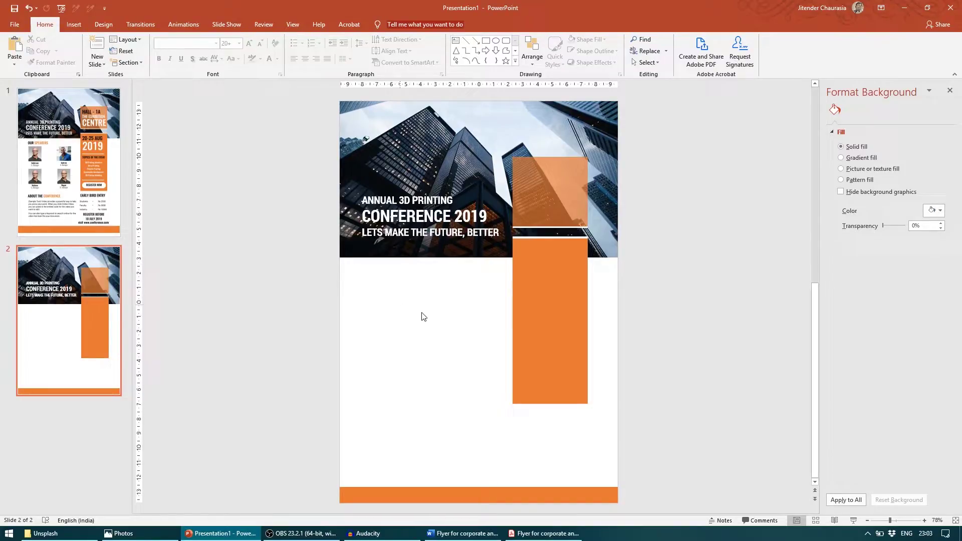
Duplicate the title box below the photo and make its text black
{"action": "left_click", "coordinate": [444, 248]}
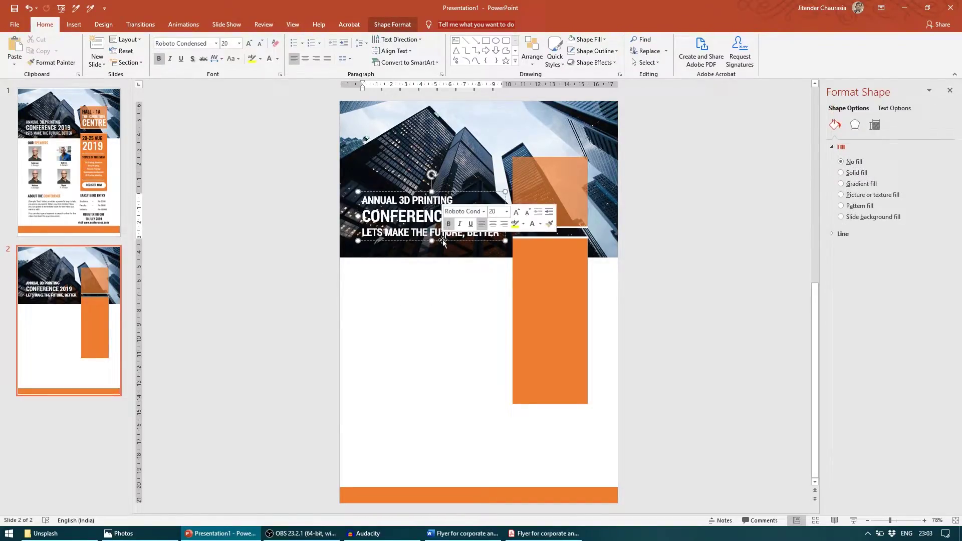
{"action": "left_click_drag", "start_coordinate": [444, 248], "coordinate": [433, 283]}
{"action": "key", "text": "ctrl+z"}
{"action": "left_click", "coordinate": [658, 260]}
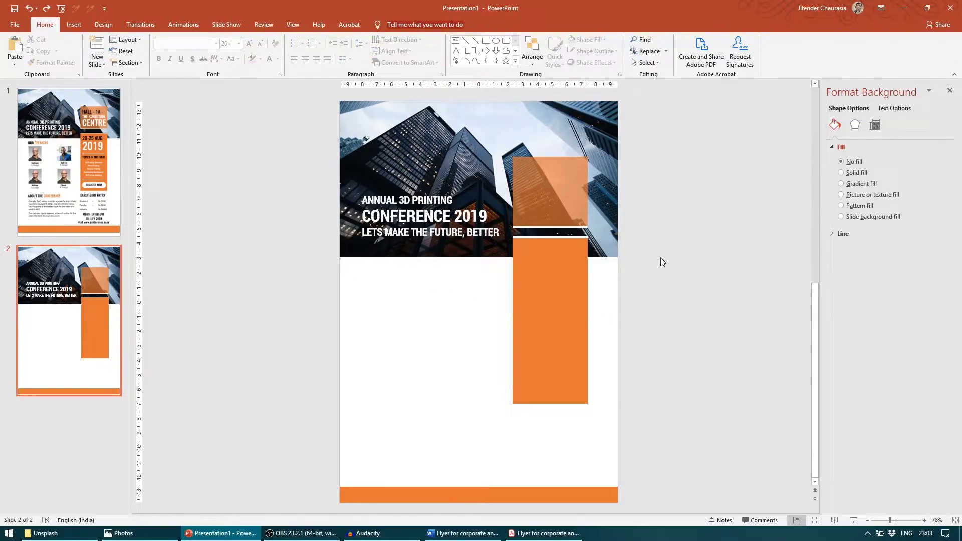
{"action": "left_click", "coordinate": [482, 213]}
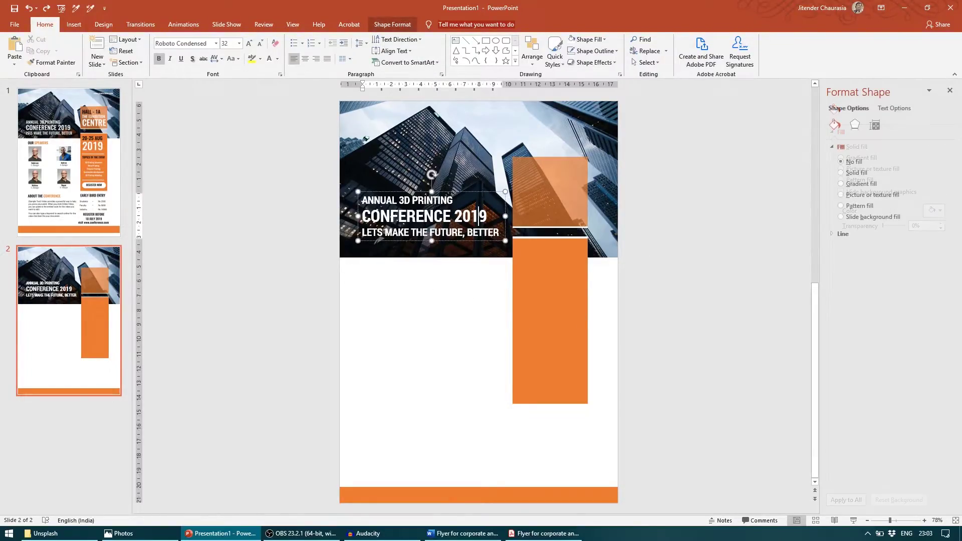
{"action": "left_click_drag", "start_coordinate": [467, 244], "coordinate": [457, 309]}
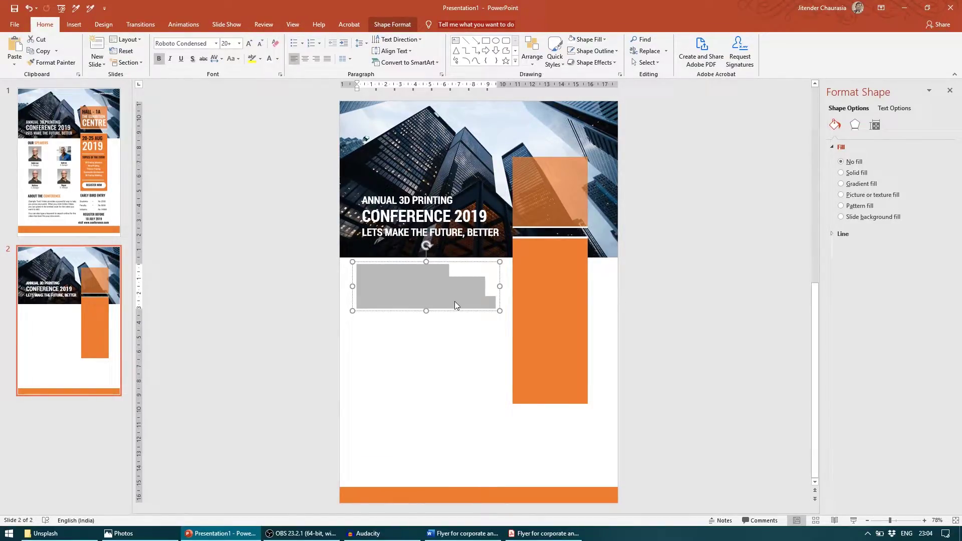
{"action": "left_click", "coordinate": [277, 59]}
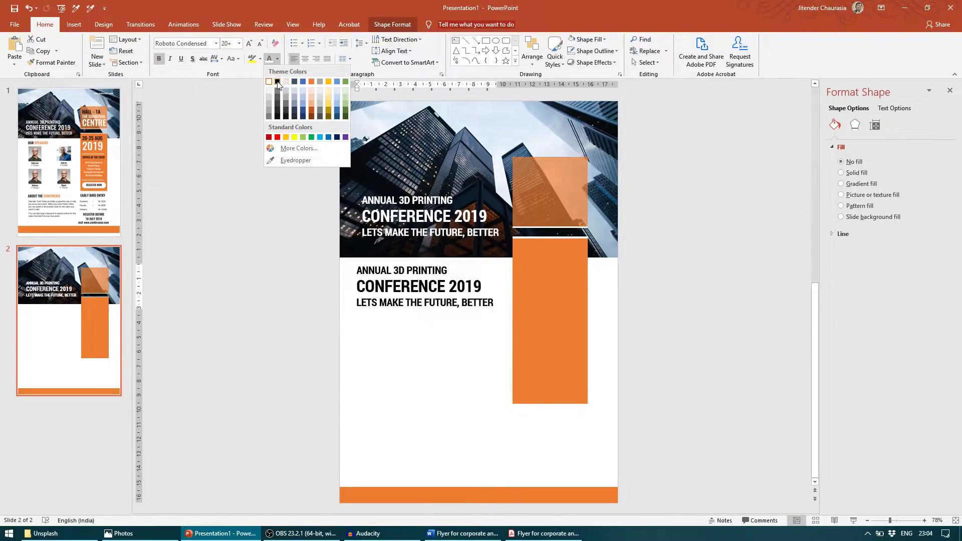
{"action": "left_click", "coordinate": [278, 82]}
Replace the copy's text with OUR SPEAKERS, colour SPEAKERS orange, and nudge it into place
{"action": "triple_click", "coordinate": [384, 270]}
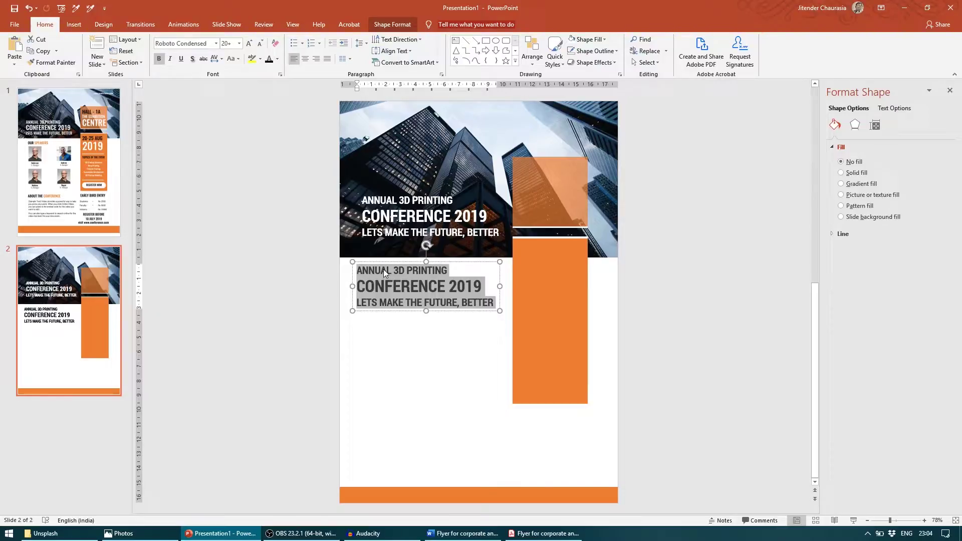
{"action": "type", "text": "OUR"}
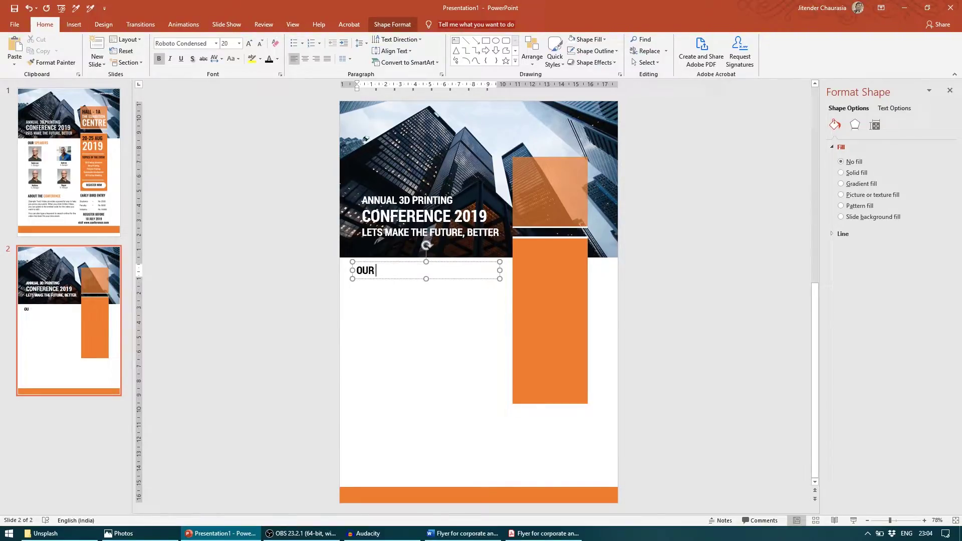
{"action": "type", "text": " SPEAKERS"}
{"action": "left_click_drag", "start_coordinate": [379, 271], "coordinate": [419, 272]}
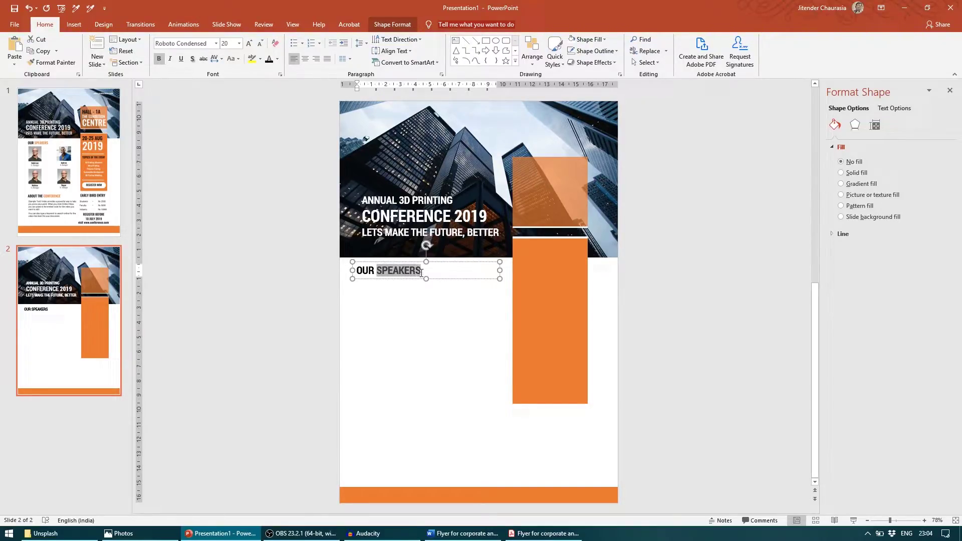
{"action": "left_click", "coordinate": [279, 60]}
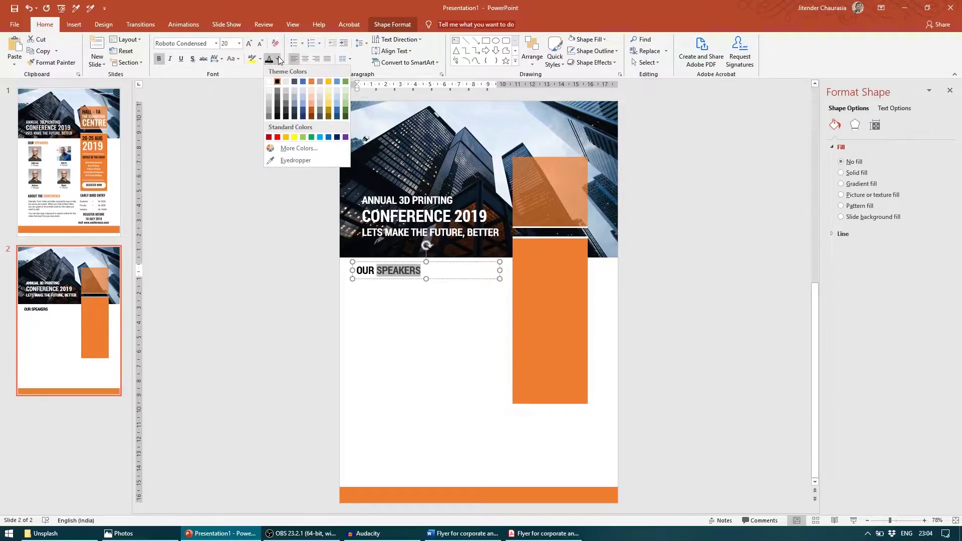
{"action": "left_click", "coordinate": [311, 82]}
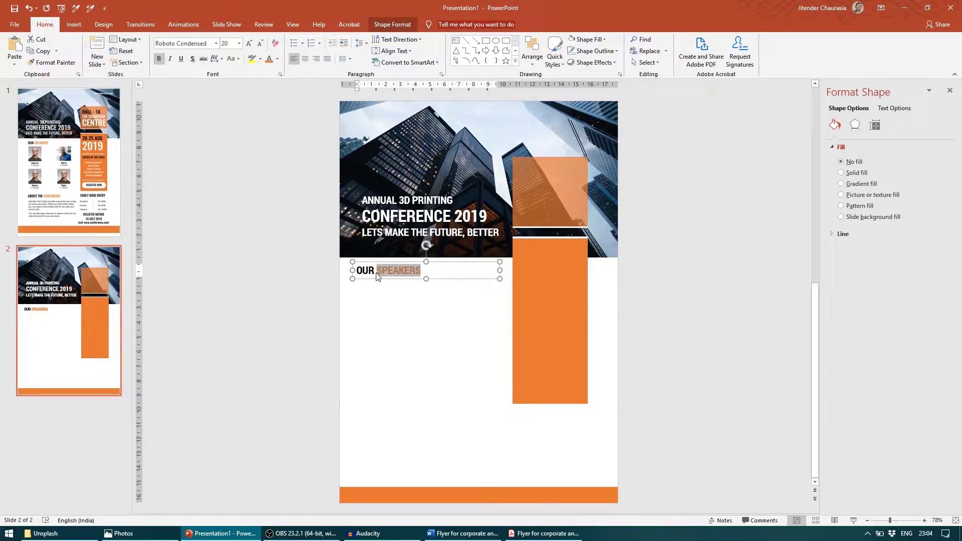
{"action": "left_click_drag", "start_coordinate": [377, 277], "coordinate": [383, 280]}
{"action": "left_click", "coordinate": [302, 316]}
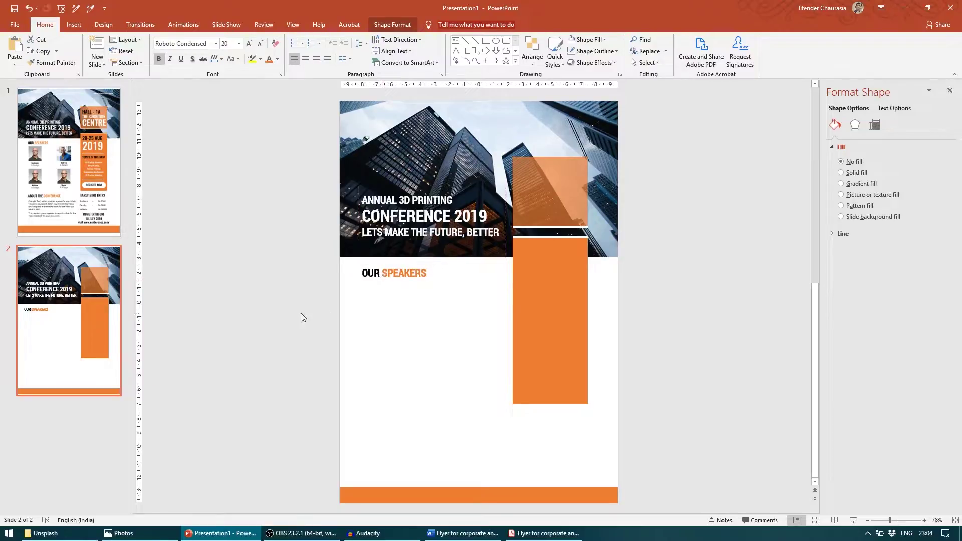
Draw a rectangle below OUR SPEAKERS sized 4 cm tall by 3 cm wide
{"action": "left_click", "coordinate": [486, 42]}
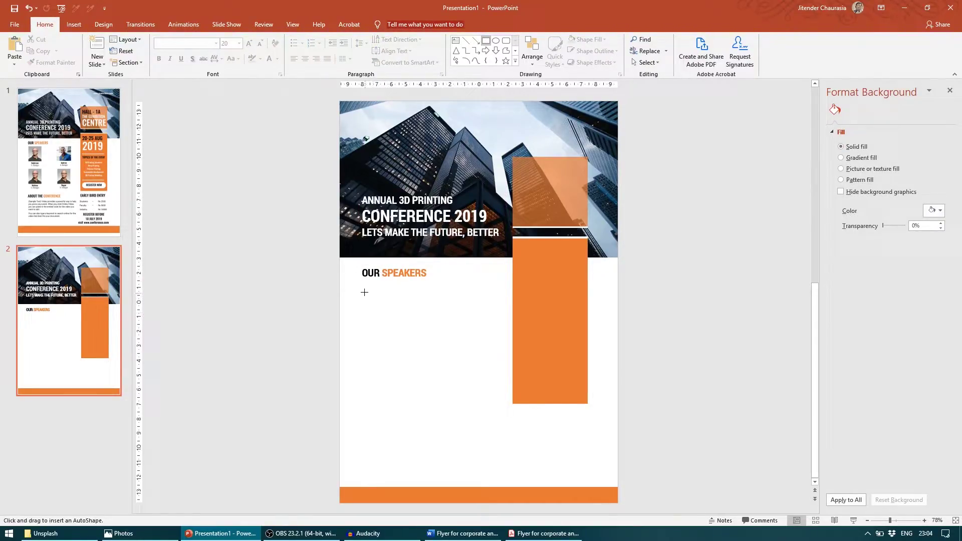
{"action": "left_click_drag", "start_coordinate": [362, 286], "coordinate": [426, 365]}
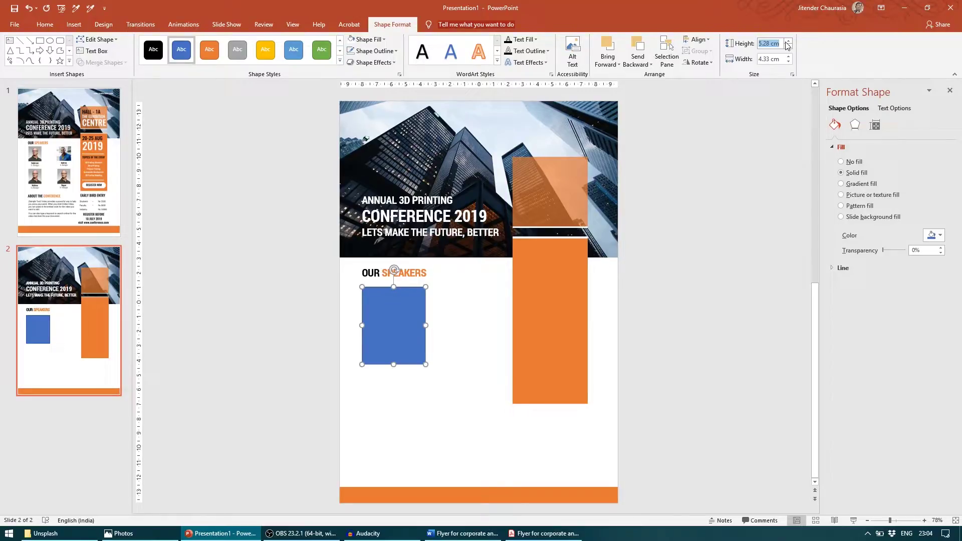
{"action": "type", "text": "4"}
{"action": "key", "text": "Tab"}
{"action": "type", "text": "3"}
{"action": "key", "text": "Return"}
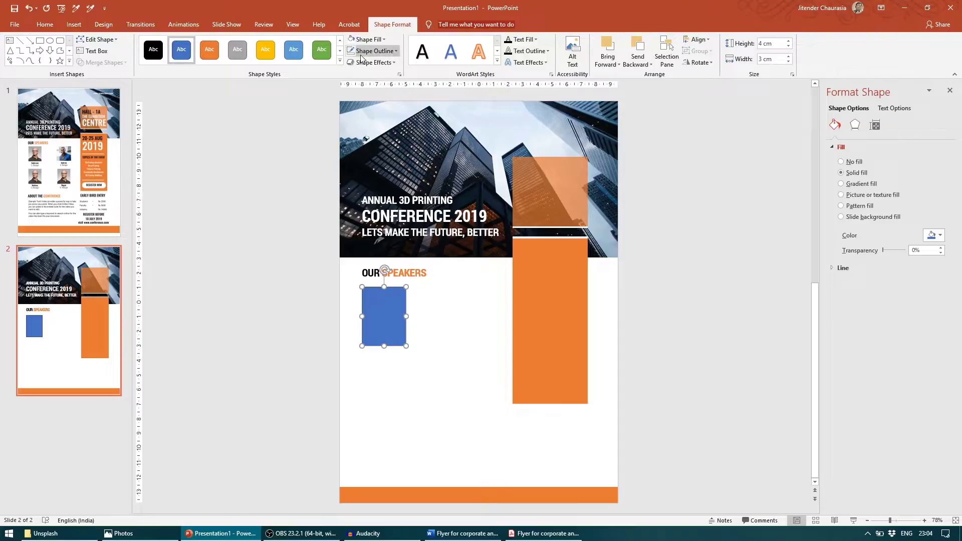
Nudge the blue rectangle slightly up and left and reselect the OUR SPEAKERS heading
{"action": "left_click", "coordinate": [404, 369]}
{"action": "left_click_drag", "start_coordinate": [399, 332], "coordinate": [397, 331]}
{"action": "left_click", "coordinate": [449, 338]}
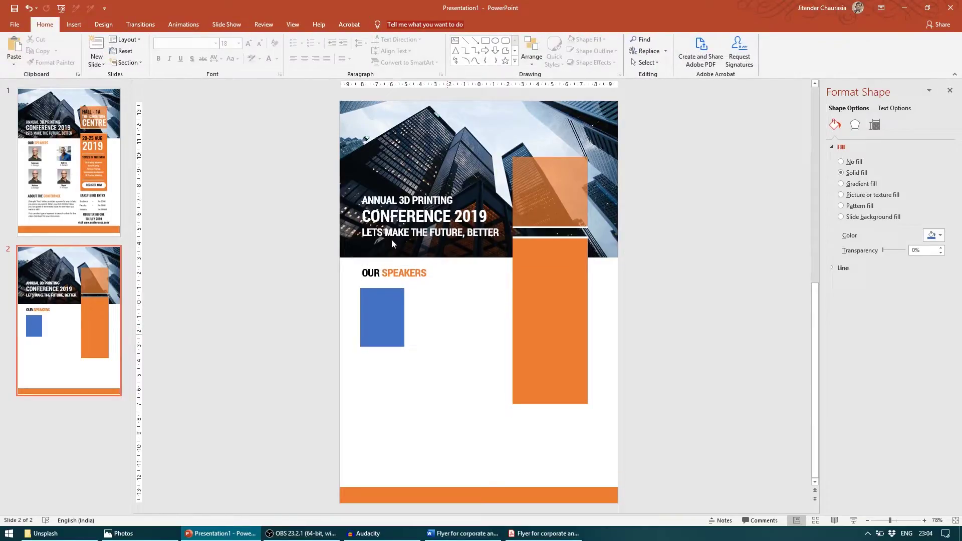
{"action": "left_click", "coordinate": [394, 274]}
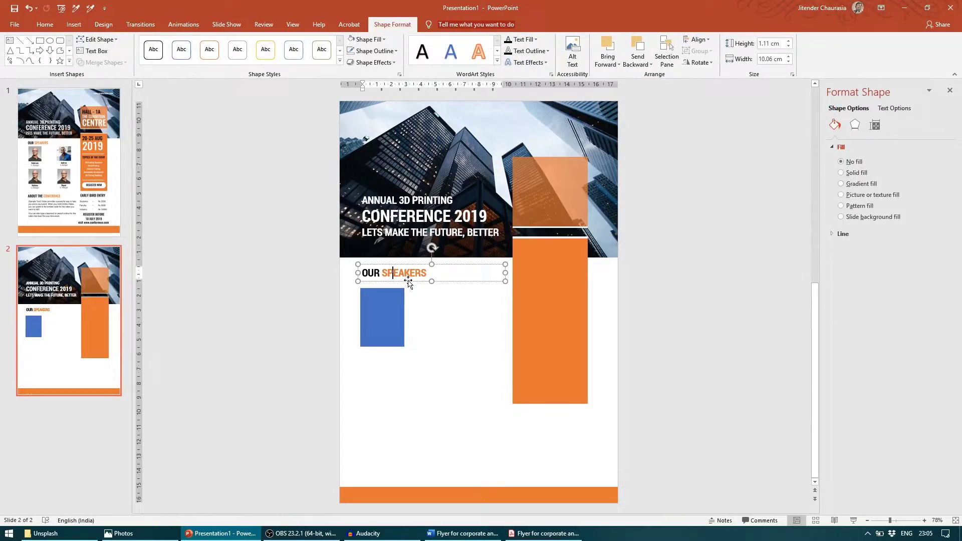
Copy the heading below the rectangle at a smaller font and retype it as 'Mr. A'
{"action": "key", "text": "ctrl+a"}
{"action": "left_click_drag", "start_coordinate": [408, 279], "coordinate": [382, 370]}
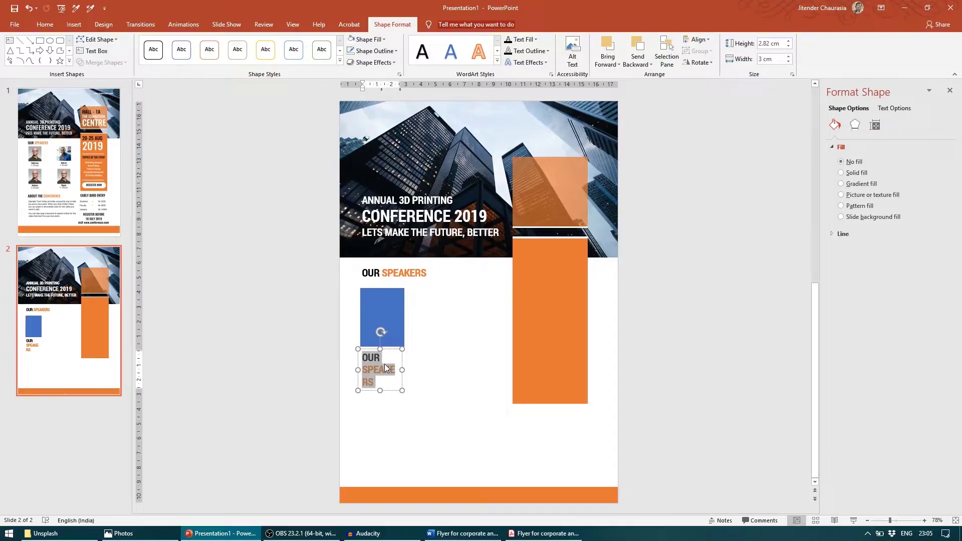
{"action": "key", "text": "ctrl+shift+comma"}
{"action": "key", "text": "ctrl+shift+comma"}
{"action": "key", "text": "ctrl+shift+comma"}
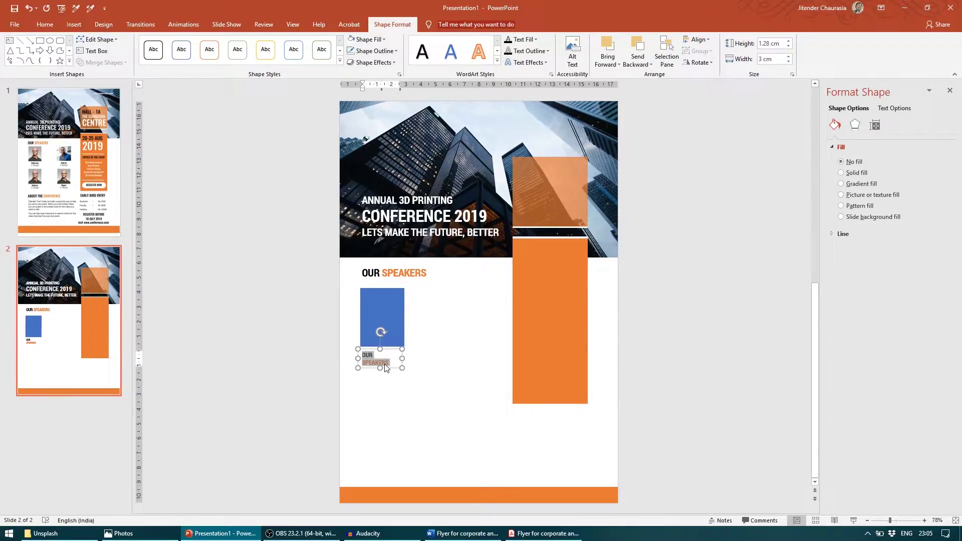
{"action": "key", "text": "ctrl+shift+period"}
{"action": "type", "text": "Mr. A"}
Add a second caption line reading 'Sr. Manager' in black
{"action": "key", "text": "Return"}
{"action": "left_click", "coordinate": [44, 25]}
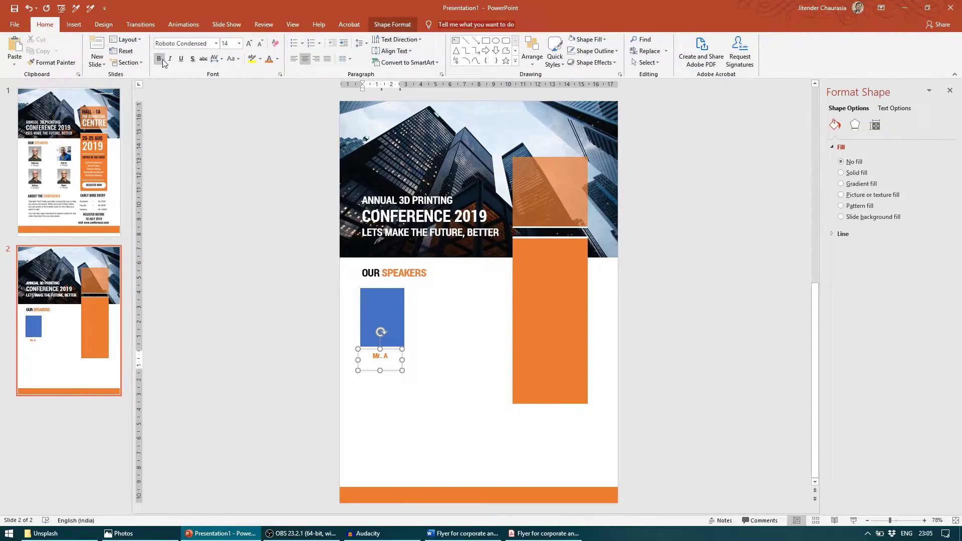
{"action": "left_click", "coordinate": [276, 60]}
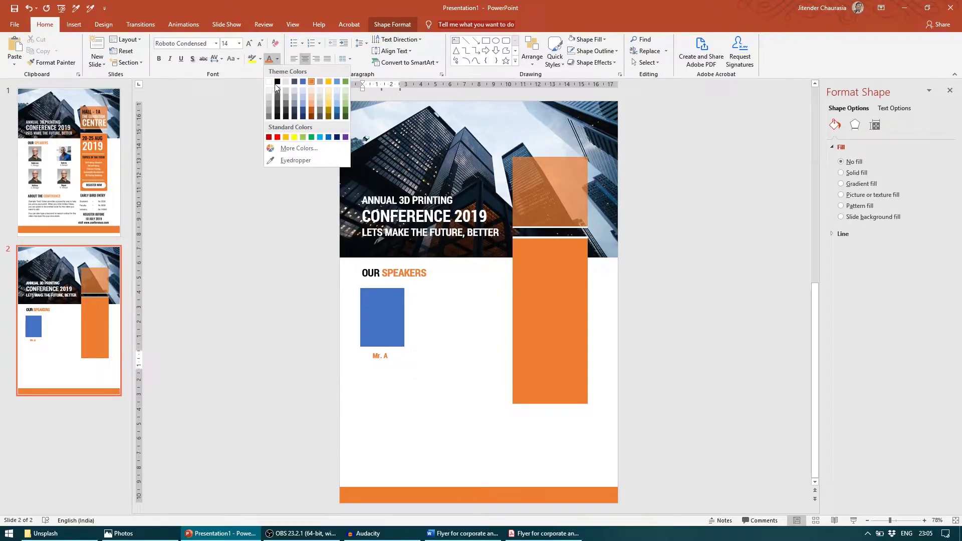
{"action": "left_click", "coordinate": [277, 80]}
{"action": "type", "text": "S"}
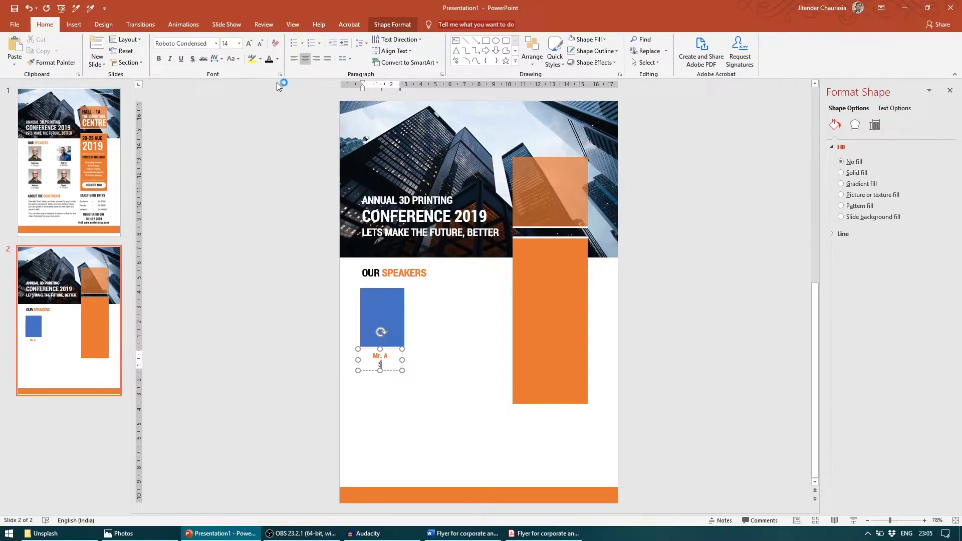
{"action": "type", "text": "r. Manager"}
Move the blue rectangle up slightly and centre the Mr. A caption beneath it
{"action": "left_click", "coordinate": [393, 303]}
{"action": "left_click", "coordinate": [391, 360], "text": "shift"}
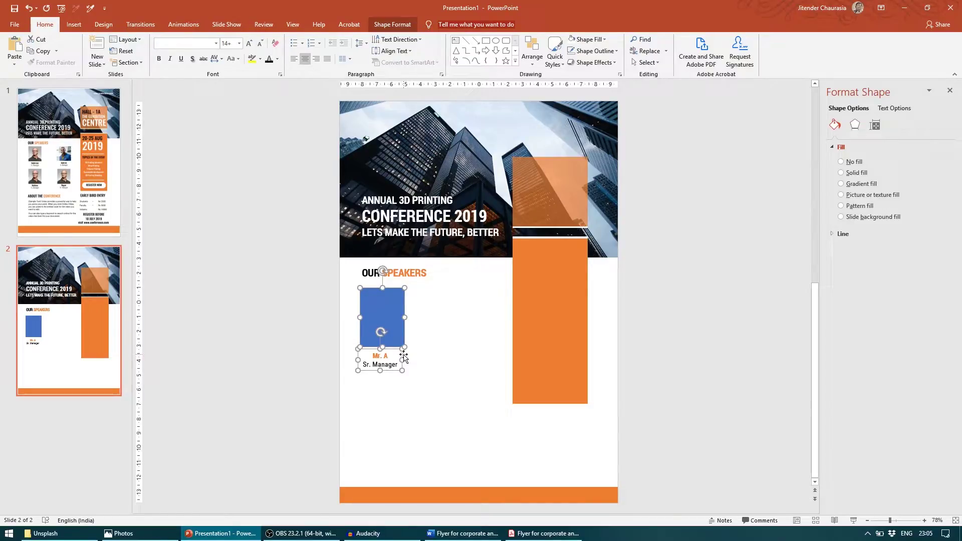
{"action": "left_click", "coordinate": [417, 364]}
{"action": "left_click", "coordinate": [387, 355]}
{"action": "scroll", "coordinate": [359, 272], "scroll_direction": "up", "scroll_amount": 5, "text": "ctrl"}
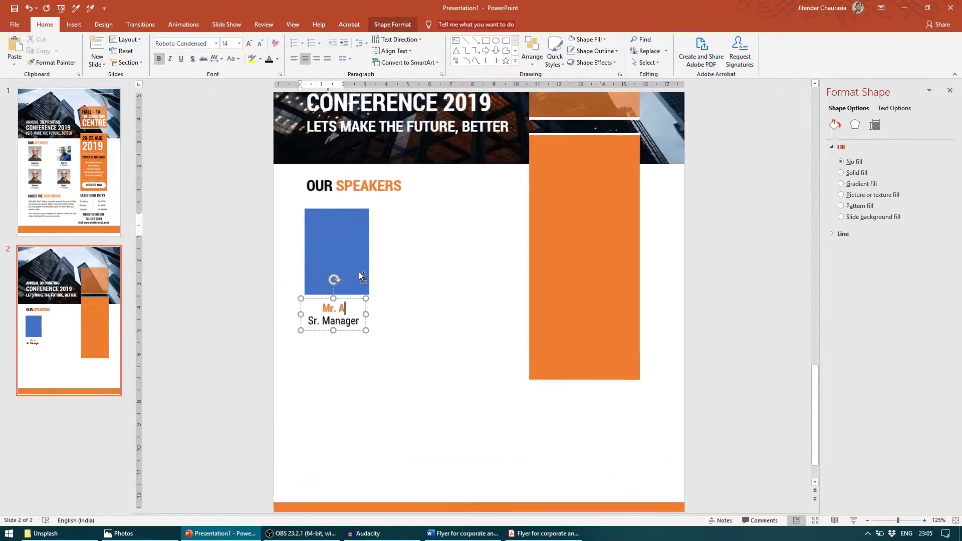
{"action": "scroll", "coordinate": [358, 272], "scroll_direction": "up", "scroll_amount": 2, "text": "ctrl"}
{"action": "left_click_drag", "start_coordinate": [297, 217], "coordinate": [298, 205]}
{"action": "left_click", "coordinate": [288, 302]}
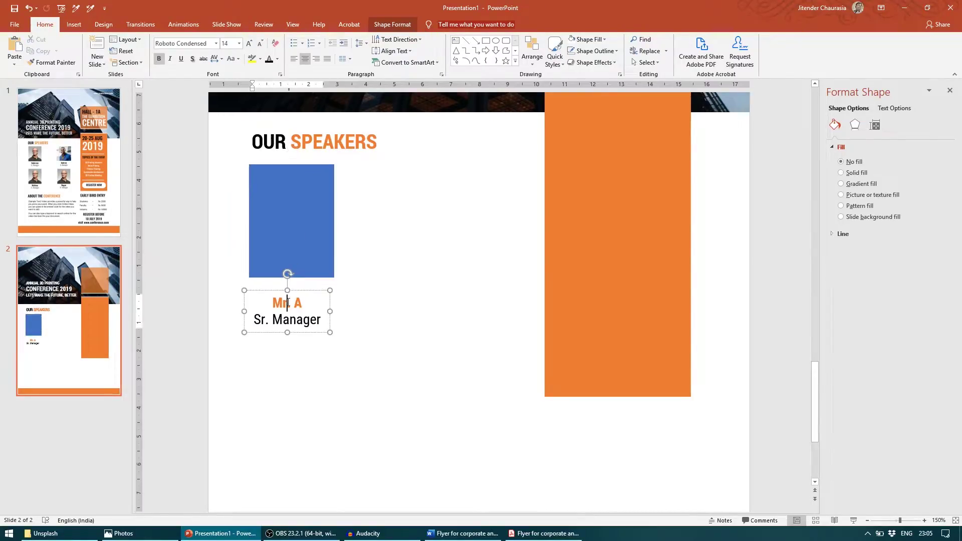
{"action": "left_click_drag", "start_coordinate": [307, 293], "coordinate": [458, 278]}
Duplicate the speaker box and caption to the right, then copy both pairs into a second row
{"action": "left_click", "coordinate": [311, 262]}
{"action": "left_click", "coordinate": [294, 294], "text": "shift"}
{"action": "left_click", "coordinate": [283, 220], "text": "shift"}
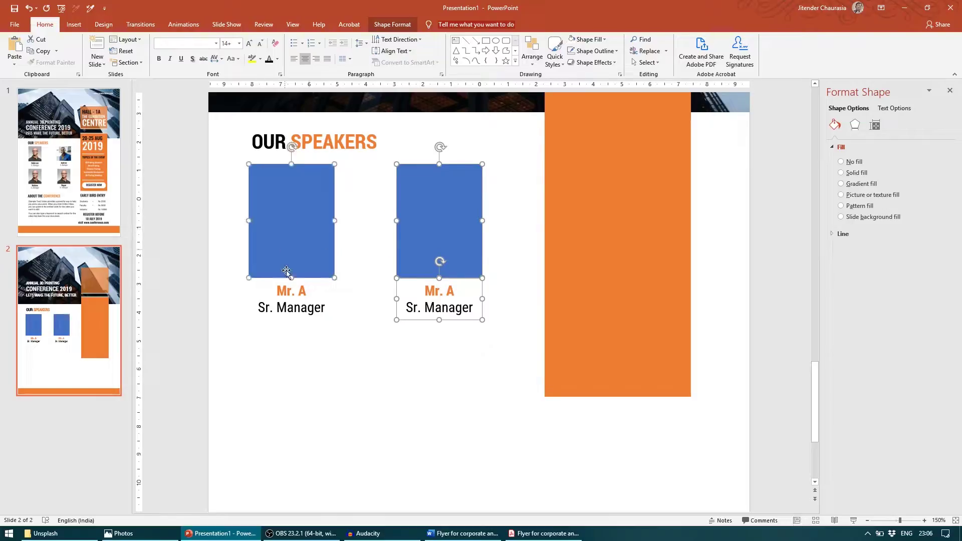
{"action": "left_click", "coordinate": [292, 281], "text": "shift"}
{"action": "left_click_drag", "start_coordinate": [291, 280], "coordinate": [324, 406]}
{"action": "left_click", "coordinate": [516, 354]}
Lengthen the tall orange panel further down the page
{"action": "scroll", "coordinate": [527, 350], "scroll_direction": "down", "scroll_amount": 1}
{"action": "left_click", "coordinate": [608, 369]}
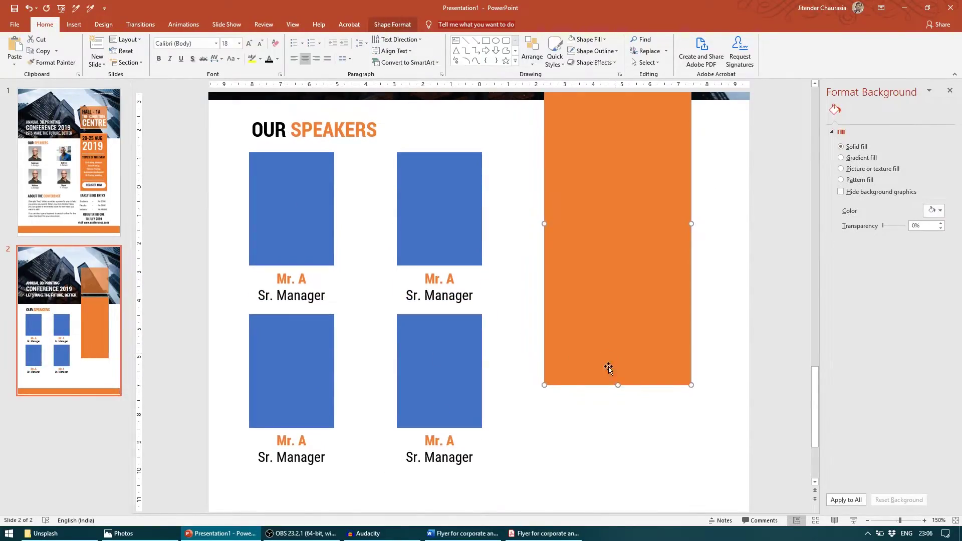
{"action": "left_click_drag", "start_coordinate": [618, 386], "coordinate": [628, 429]}
{"action": "left_click", "coordinate": [530, 457]}
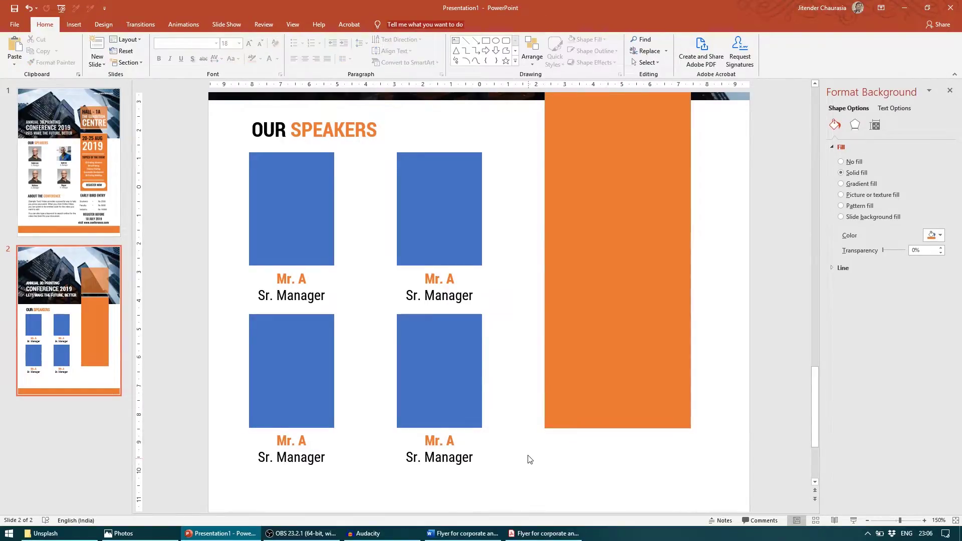
{"action": "scroll", "coordinate": [530, 457], "scroll_direction": "down", "scroll_amount": 5, "text": "ctrl"}
{"action": "scroll", "coordinate": [530, 456], "scroll_direction": "down", "scroll_amount": 1}
{"action": "scroll", "coordinate": [531, 455], "scroll_direction": "up", "scroll_amount": 2}
{"action": "left_click", "coordinate": [335, 325]}
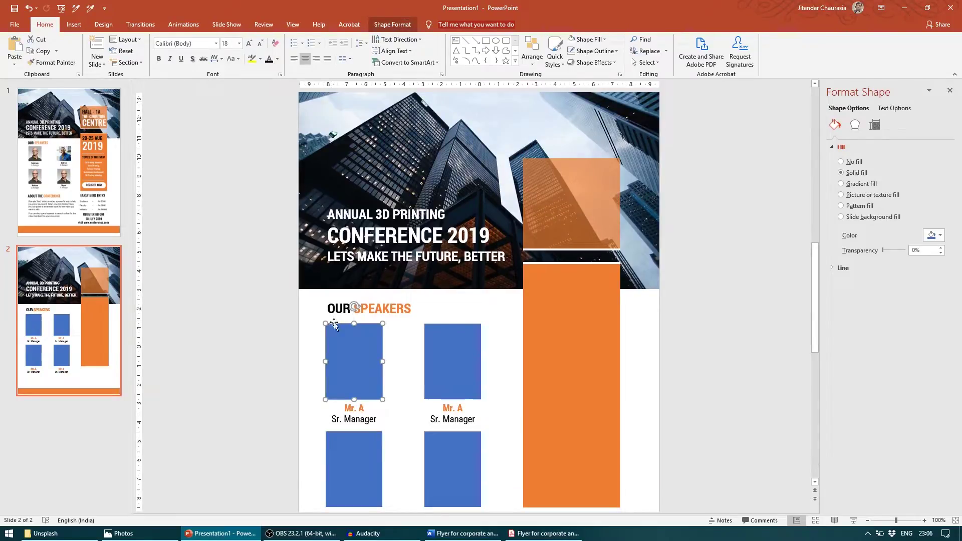
Fill the top two speaker boxes with the Face1.png and Face2.png pictures
{"action": "right_click", "coordinate": [374, 343]}
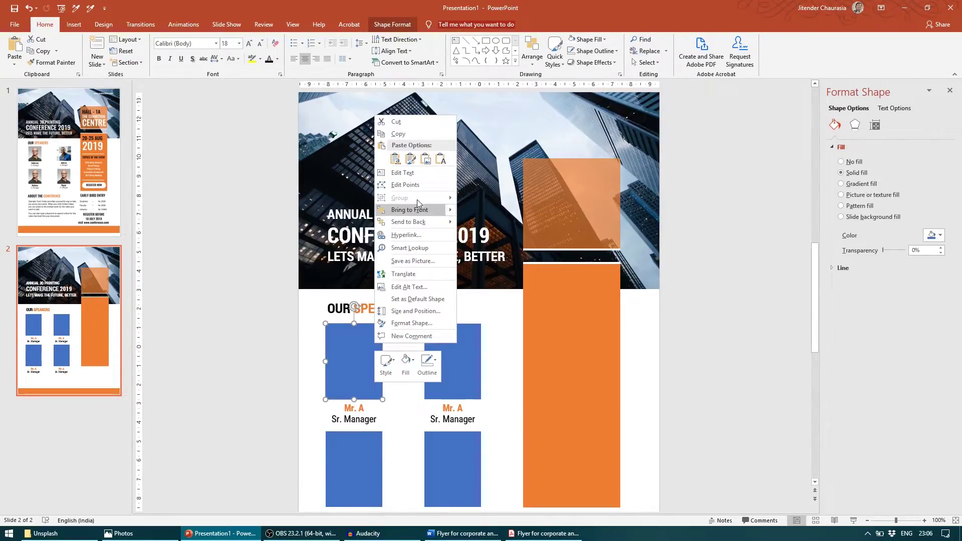
{"action": "left_click", "coordinate": [339, 343]}
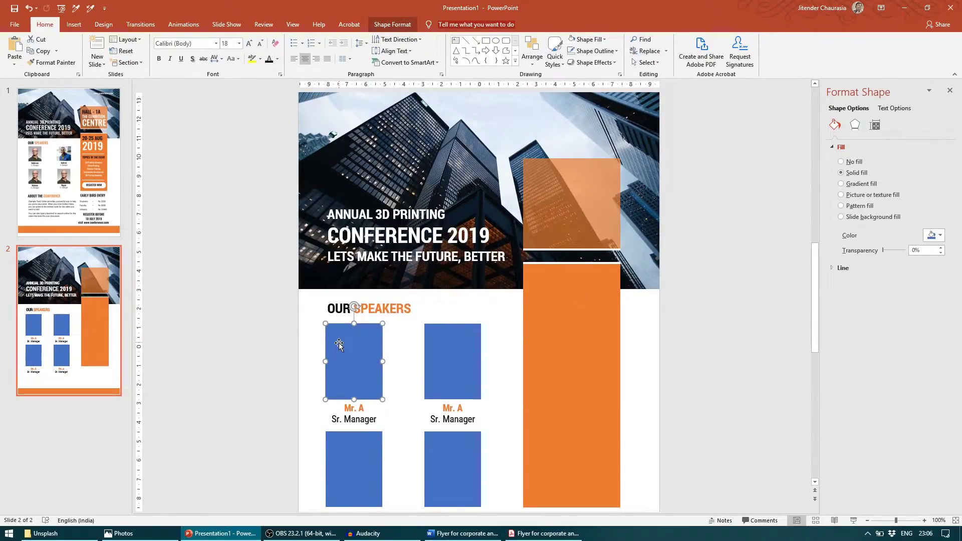
{"action": "left_click", "coordinate": [877, 196]}
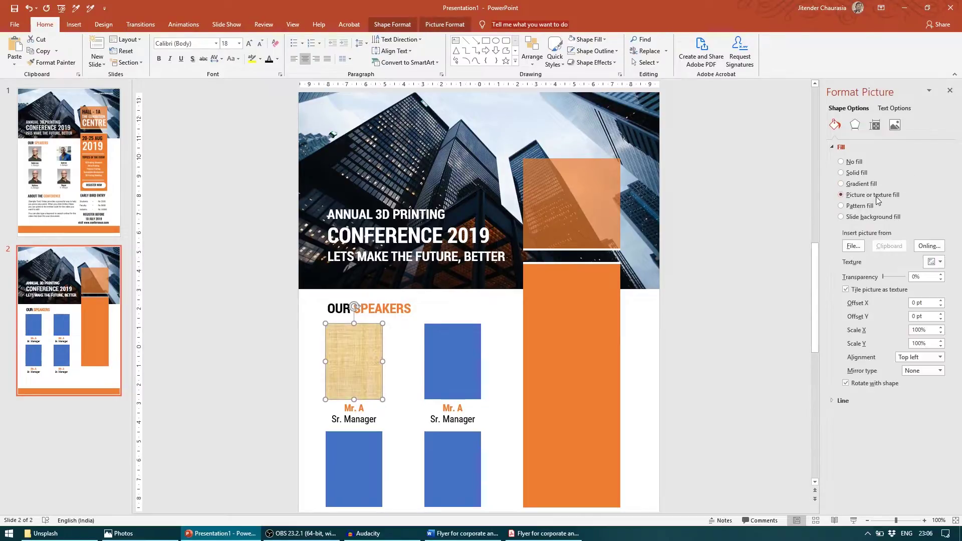
{"action": "left_click", "coordinate": [852, 245]}
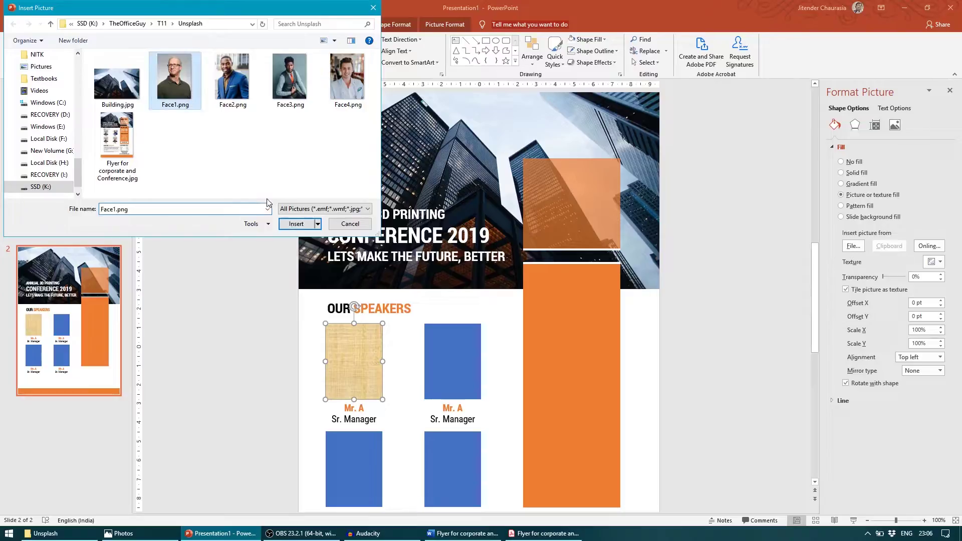
{"action": "left_click", "coordinate": [296, 224]}
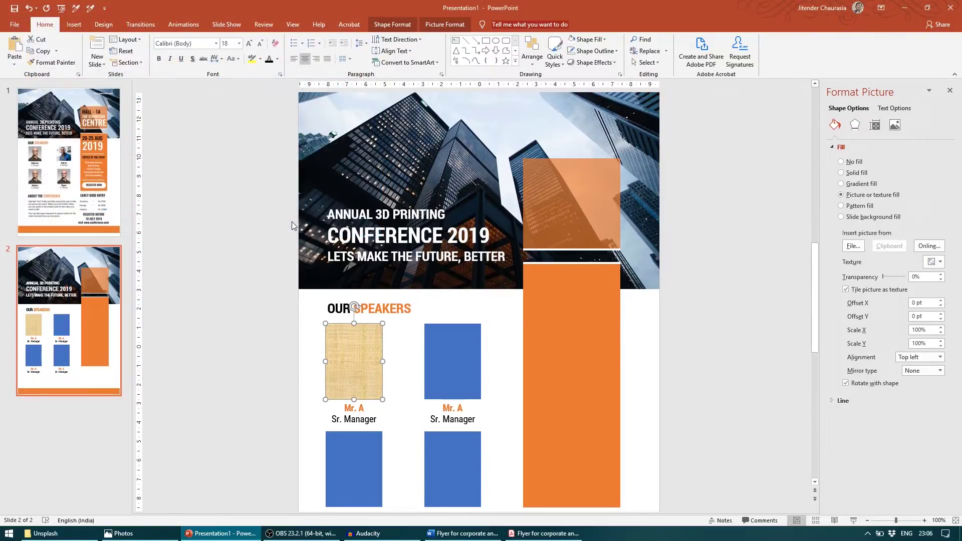
{"action": "left_click", "coordinate": [433, 353]}
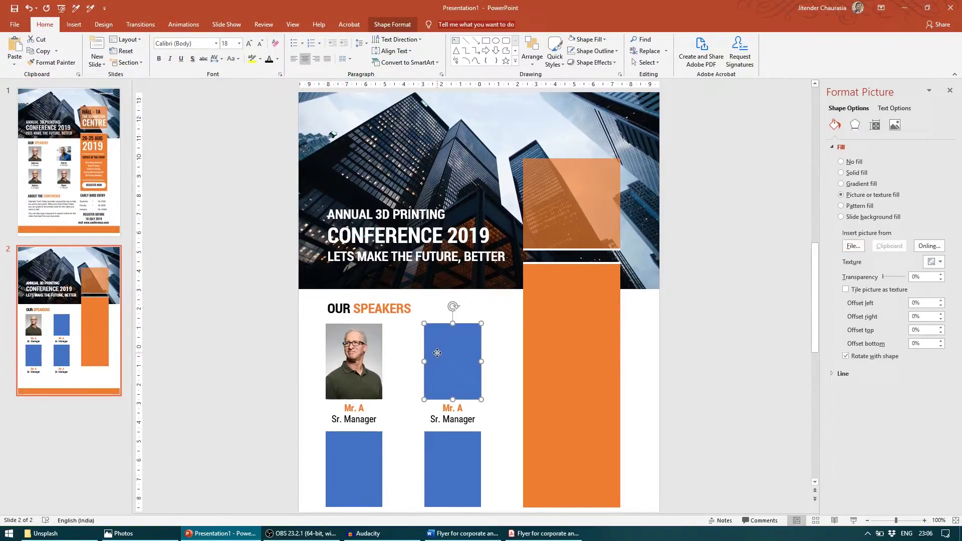
{"action": "left_click", "coordinate": [862, 194]}
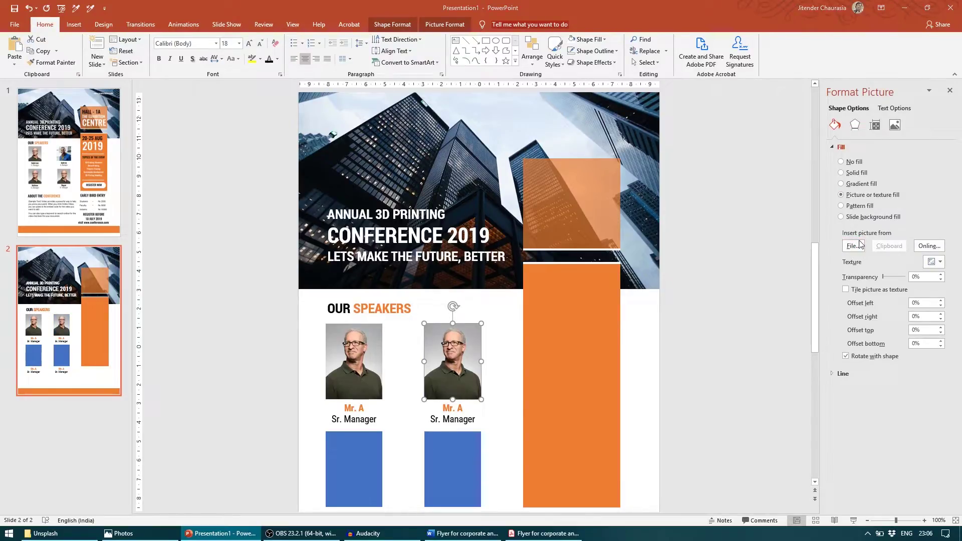
{"action": "left_click", "coordinate": [854, 245]}
{"action": "left_click", "coordinate": [235, 78]}
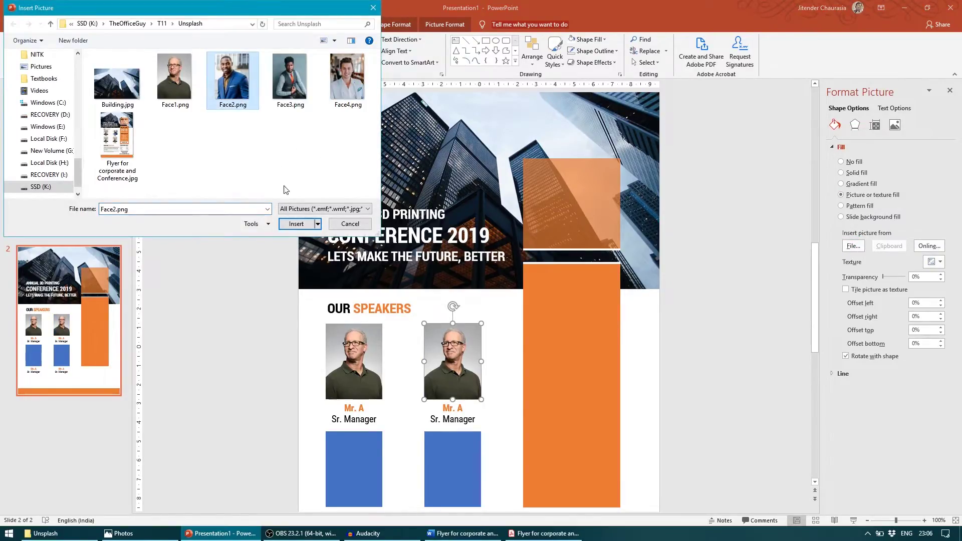
{"action": "left_click", "coordinate": [293, 224]}
Fill the bottom-left and bottom-right boxes with Face3.png and Face4.png
{"action": "left_click", "coordinate": [361, 443]}
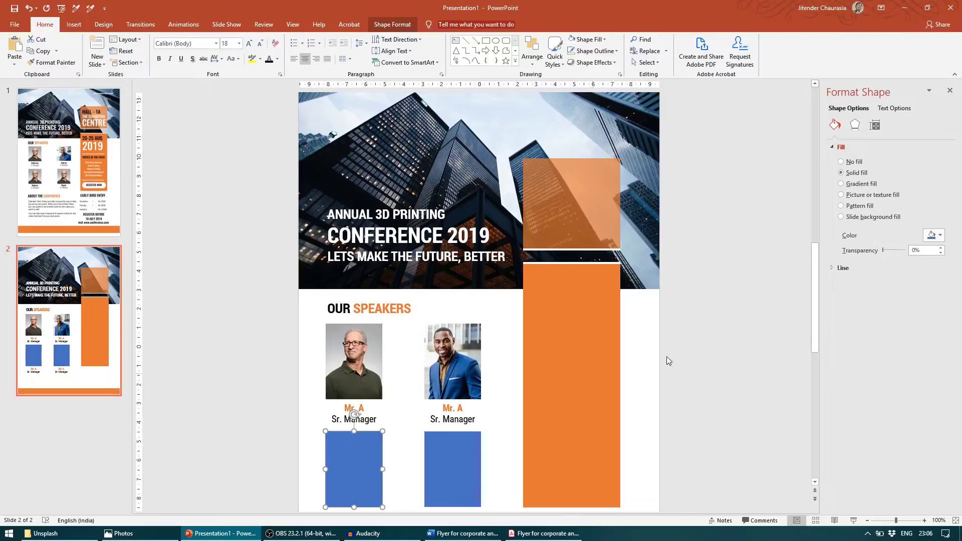
{"action": "left_click", "coordinate": [869, 195]}
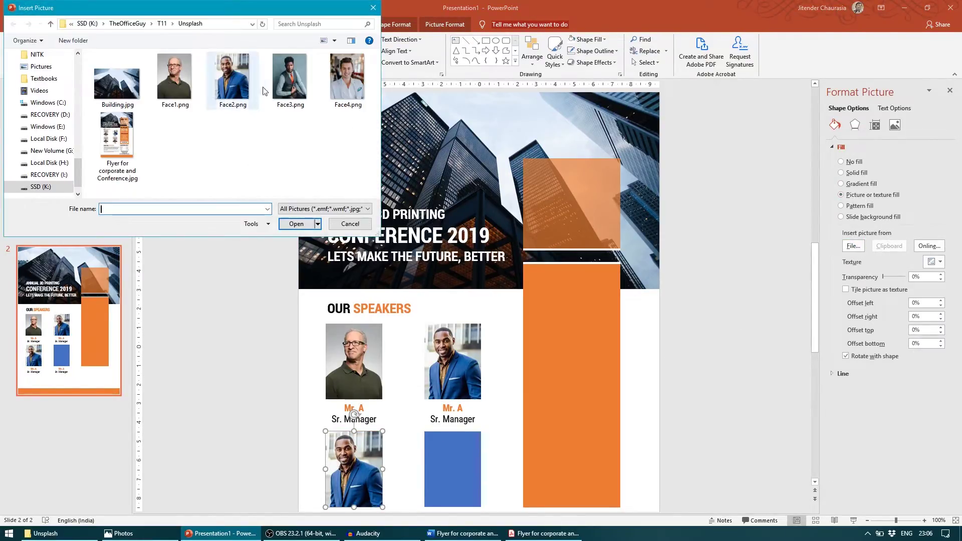
{"action": "left_click", "coordinate": [291, 81]}
{"action": "left_click", "coordinate": [296, 224]}
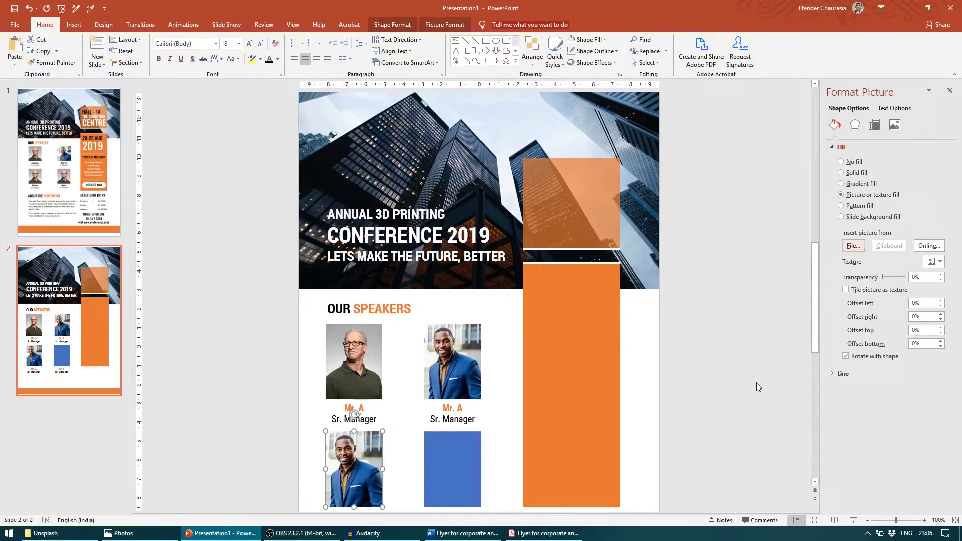
{"action": "left_click", "coordinate": [475, 443]}
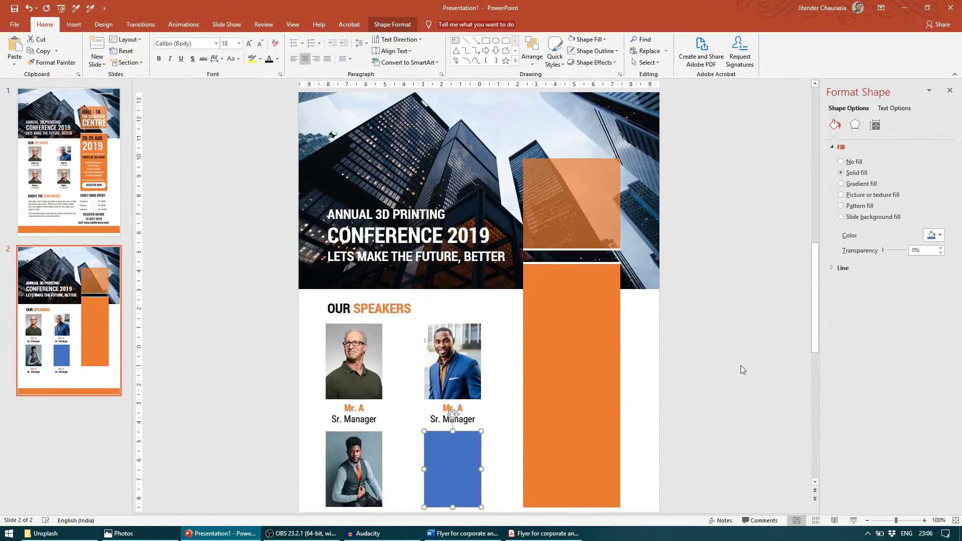
{"action": "left_click", "coordinate": [874, 197]}
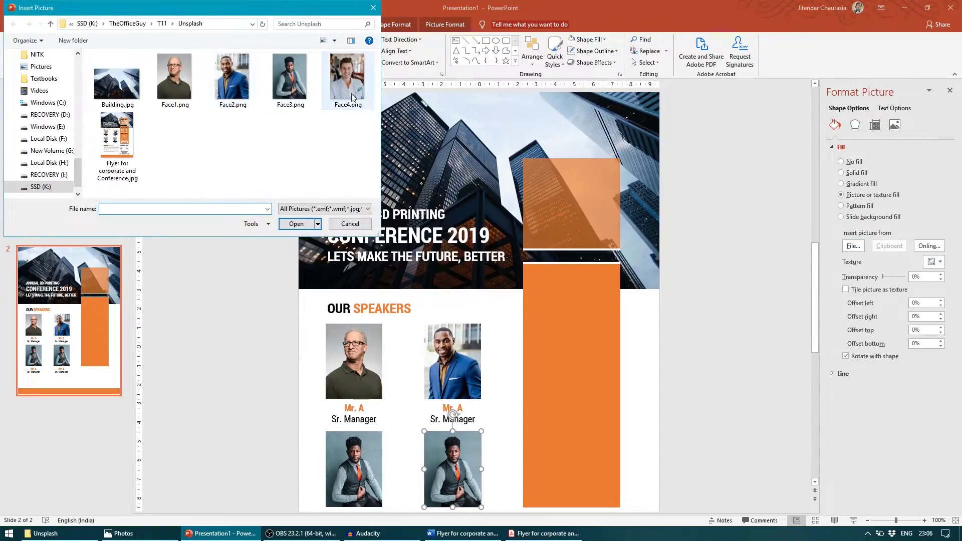
{"action": "left_click", "coordinate": [348, 80]}
{"action": "left_click", "coordinate": [296, 224]}
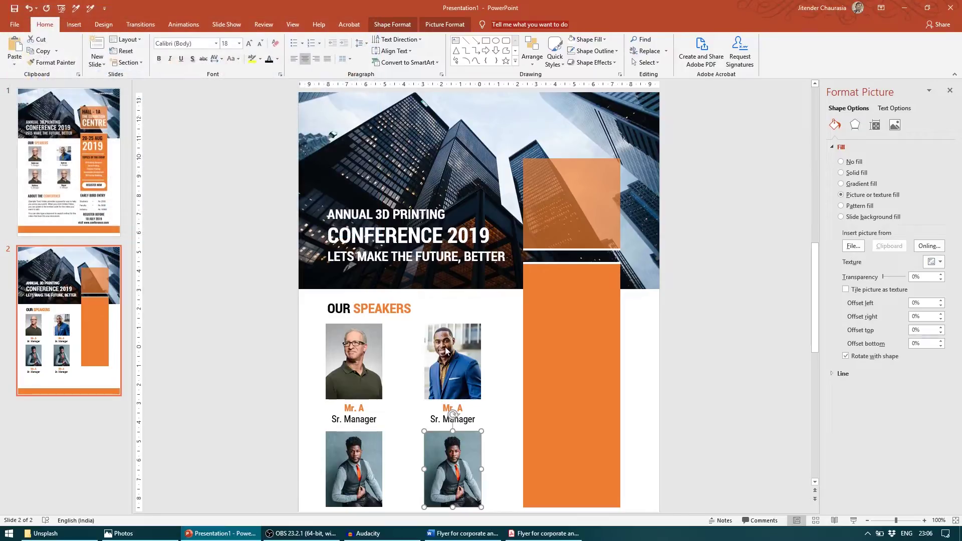
{"action": "left_click", "coordinate": [464, 410]}
Change the top-right, bottom-left and bottom-right captions to Mr. B, Mr. C and Mr. D
{"action": "key", "text": "BackSpace"}
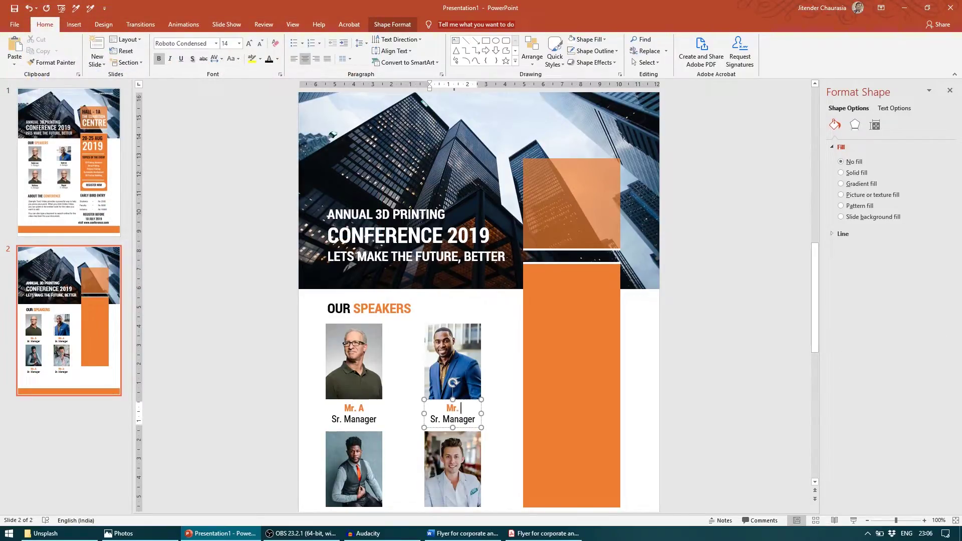
{"action": "scroll", "coordinate": [454, 383], "scroll_direction": "down", "scroll_amount": 2}
{"action": "left_click", "coordinate": [364, 479]}
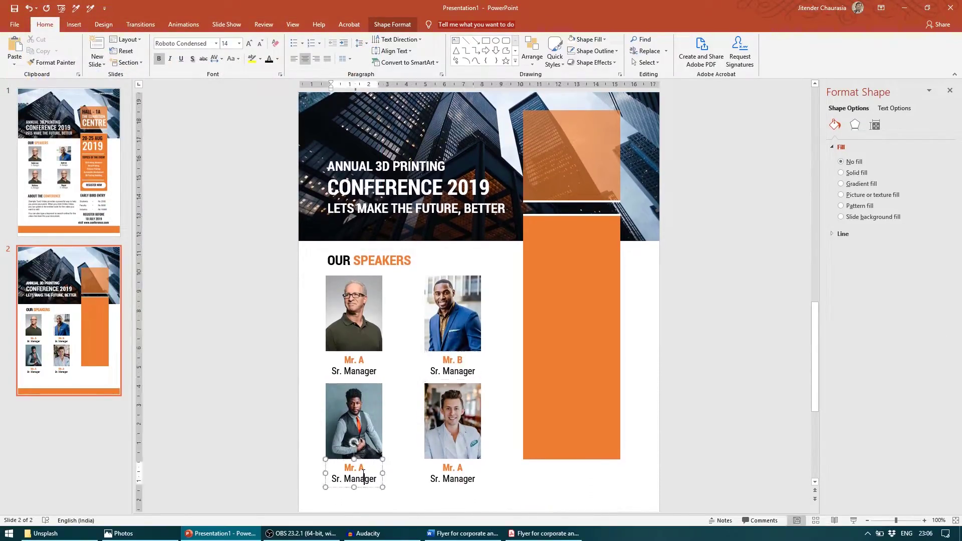
{"action": "left_click", "coordinate": [365, 468]}
{"action": "key", "text": "BackSpace"}
{"action": "type", "text": "C"}
{"action": "left_click", "coordinate": [461, 468]}
{"action": "key", "text": "BackSpace"}
{"action": "type", "text": "D"}
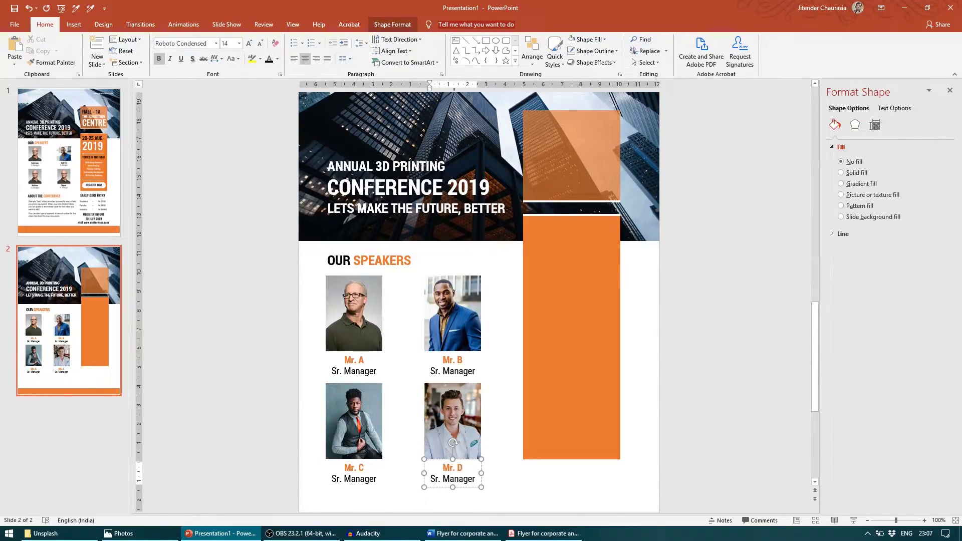
{"action": "left_click", "coordinate": [517, 374]}
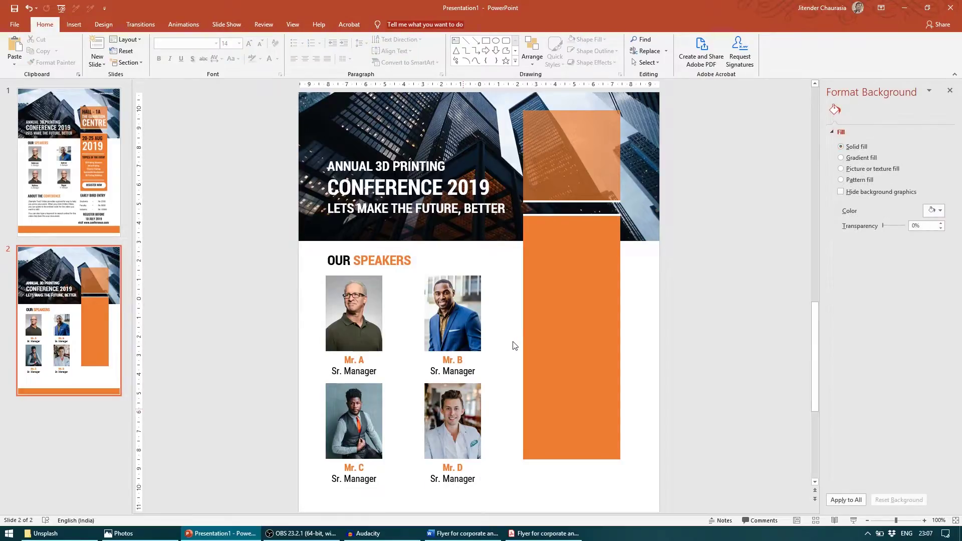
{"action": "scroll", "coordinate": [630, 336], "scroll_direction": "down", "scroll_amount": 2}
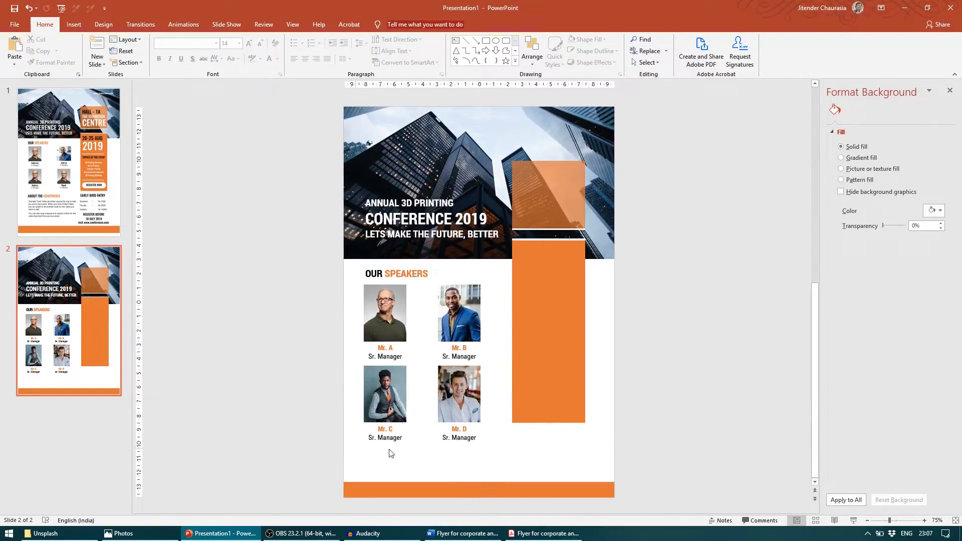
{"action": "scroll", "coordinate": [449, 411], "scroll_direction": "up", "scroll_amount": 3}
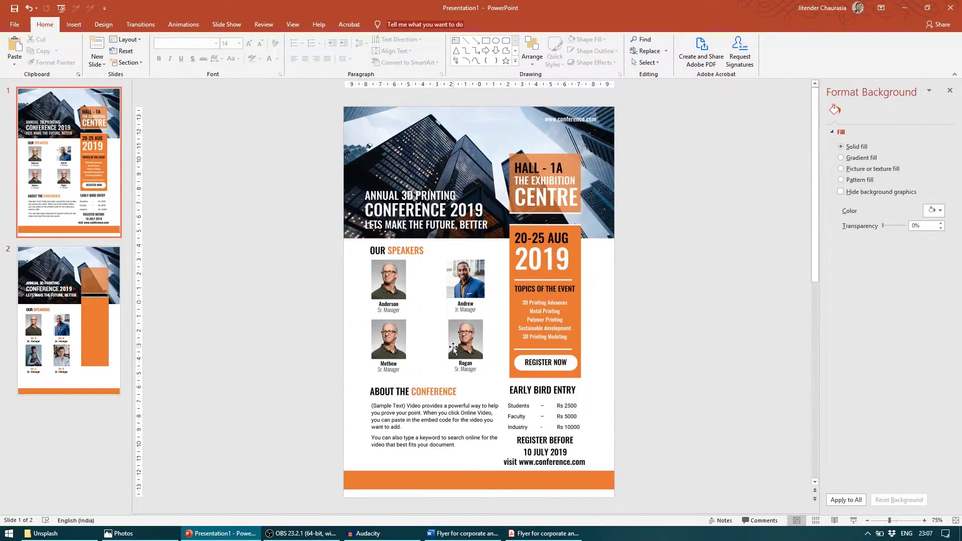
{"action": "scroll", "coordinate": [453, 347], "scroll_direction": "down", "scroll_amount": 3}
Move the header photo, orange panels and speaker grid together up the page
{"action": "scroll", "coordinate": [539, 164], "scroll_direction": "up", "scroll_amount": 1}
{"action": "left_click", "coordinate": [487, 181]}
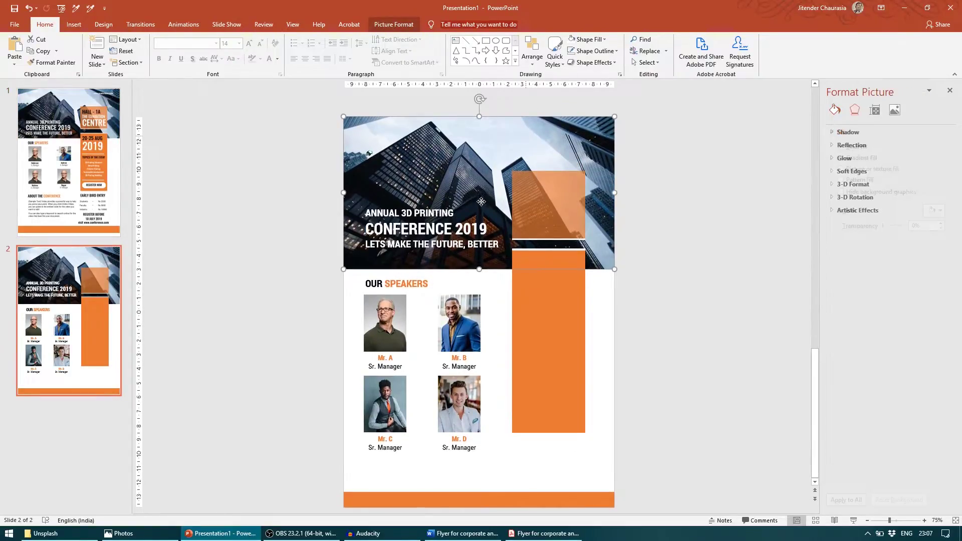
{"action": "left_click", "coordinate": [394, 24]}
{"action": "left_click", "coordinate": [634, 98]}
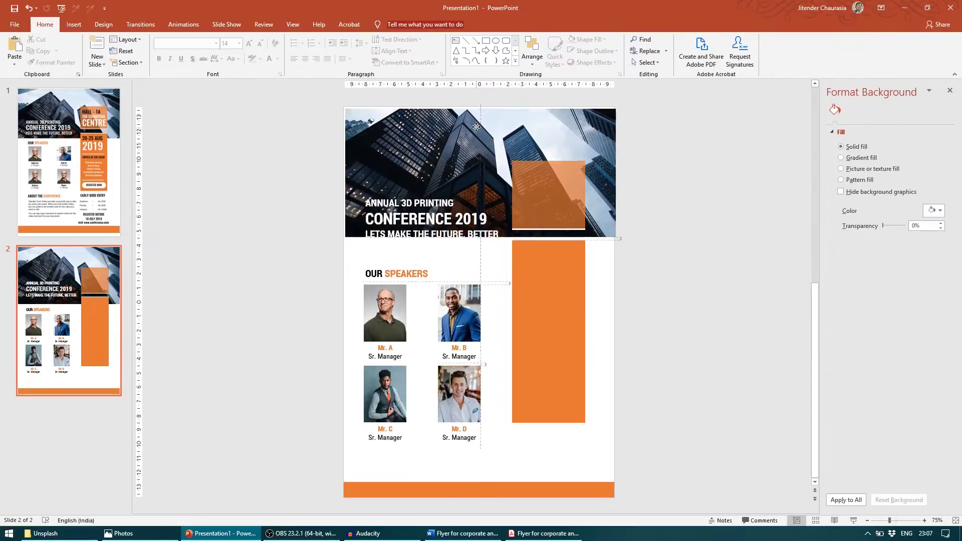
{"action": "left_click", "coordinate": [473, 136]}
{"action": "left_click_drag", "start_coordinate": [473, 135], "coordinate": [472, 126]}
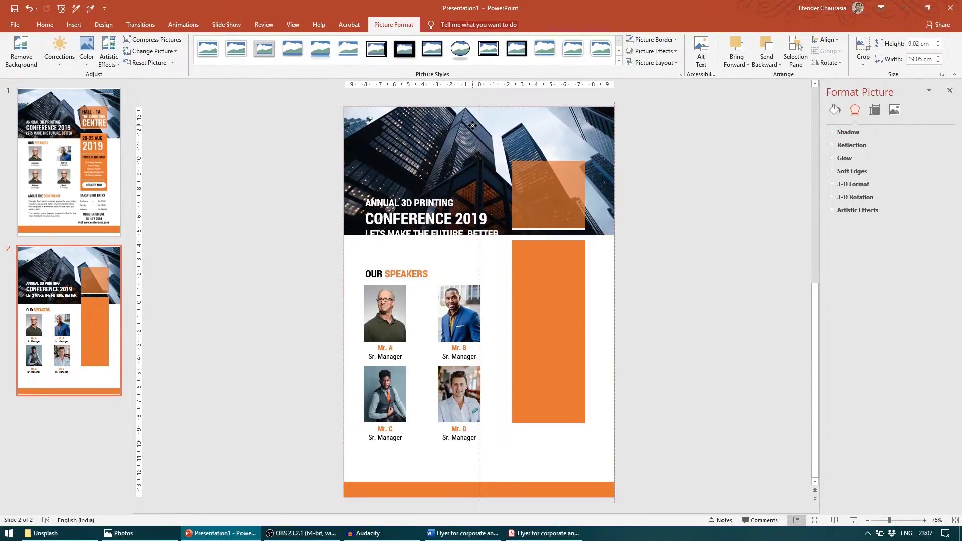
{"action": "left_click_drag", "start_coordinate": [290, 143], "coordinate": [662, 461]}
{"action": "left_click_drag", "start_coordinate": [563, 201], "coordinate": [564, 180]}
{"action": "left_click", "coordinate": [682, 221]}
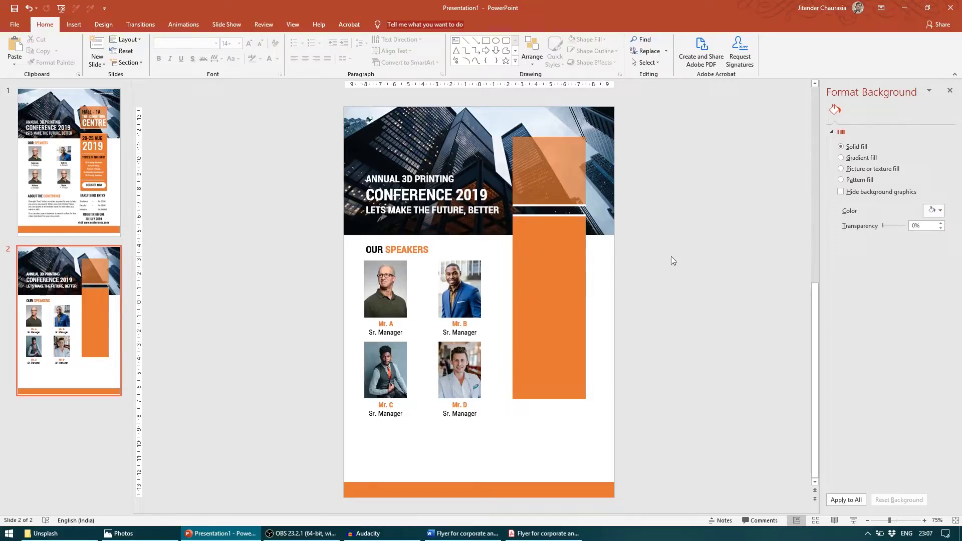
Lower the conference title slightly
{"action": "left_click", "coordinate": [431, 215]}
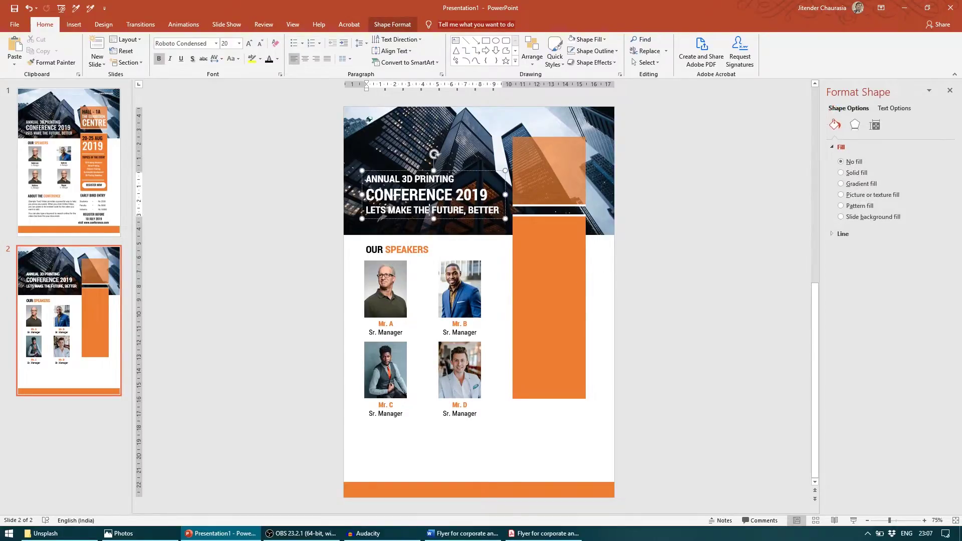
{"action": "left_click_drag", "start_coordinate": [453, 219], "coordinate": [452, 227]}
{"action": "left_click", "coordinate": [705, 269]}
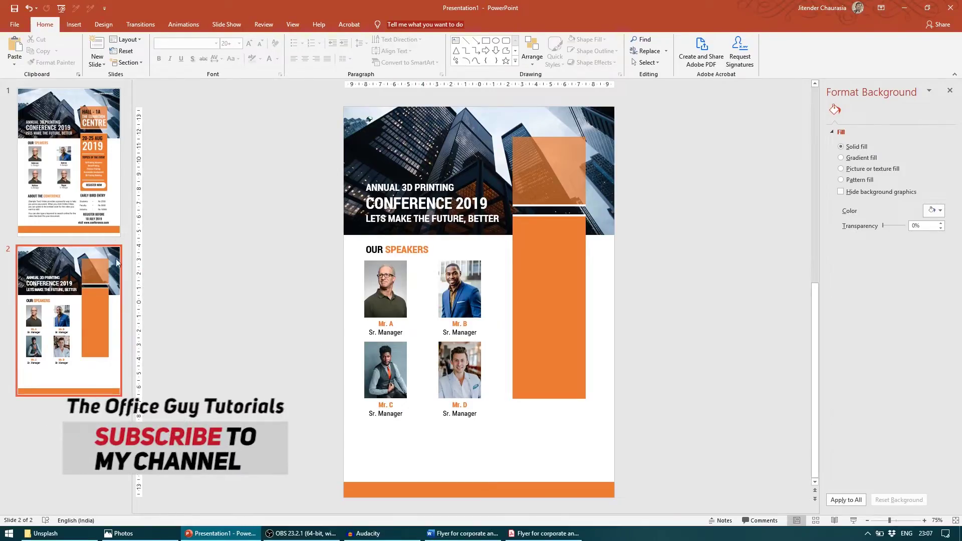
Duplicate the OUR SPEAKERS heading below the photos and retype it as ABOUT THE CONFERENCE
{"action": "left_click", "coordinate": [426, 204]}
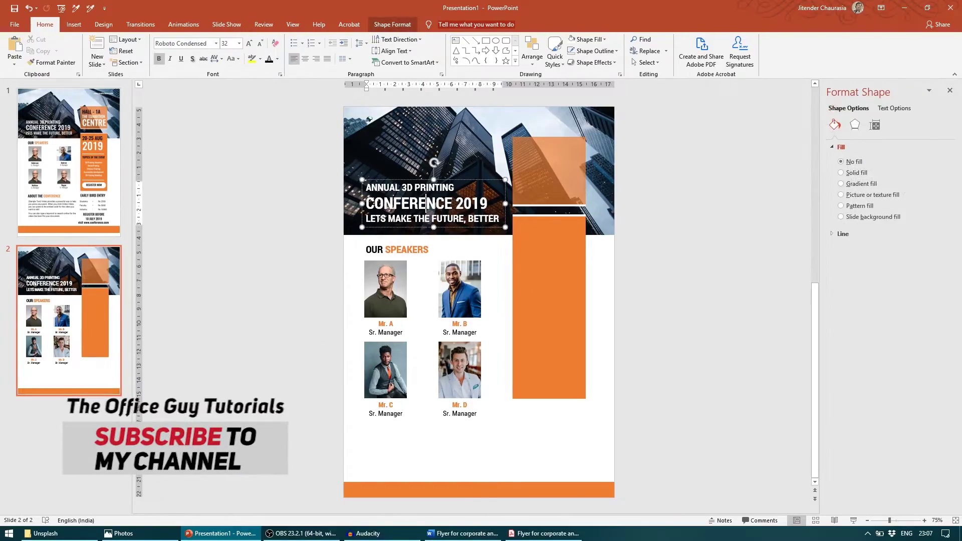
{"action": "left_click", "coordinate": [409, 248]}
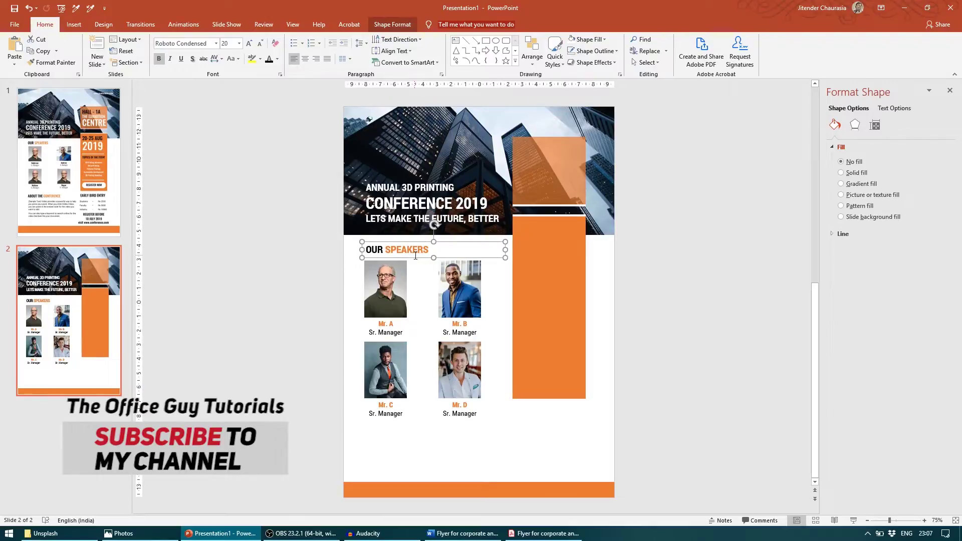
{"action": "key", "text": "ctrl+d"}
{"action": "left_click_drag", "start_coordinate": [426, 264], "coordinate": [365, 434]}
{"action": "left_click", "coordinate": [390, 433]}
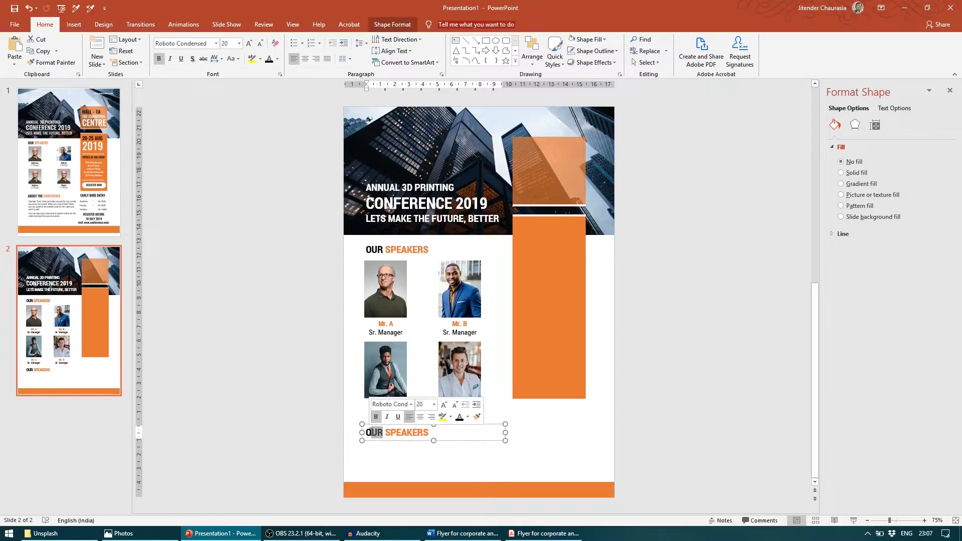
{"action": "key", "text": "BackSpace"}
{"action": "type", "text": "ABOUT THE"}
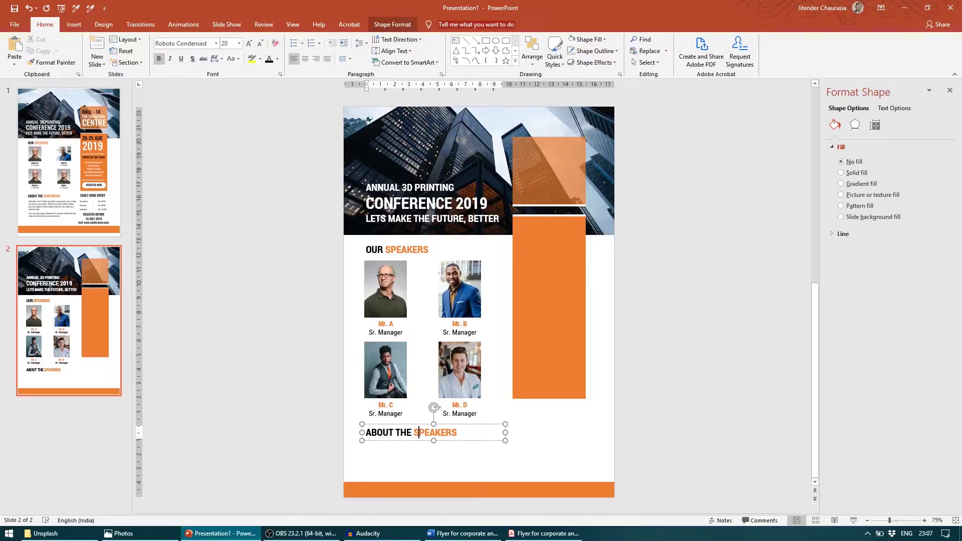
{"action": "key", "text": "BackSpace"}
{"action": "type", "text": "COB"}
{"action": "key", "text": "BackSpace"}
{"action": "type", "text": "NFERENCE"}
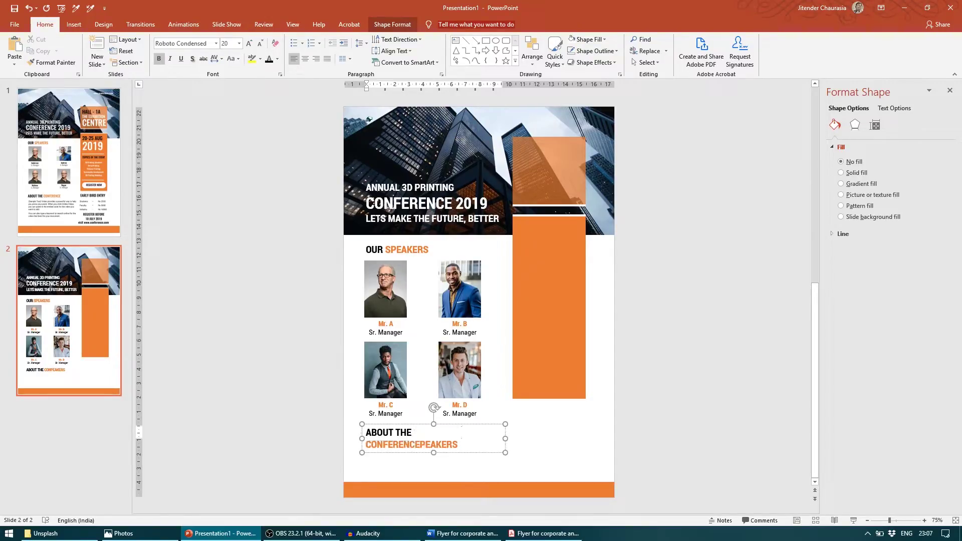
{"action": "key", "text": "Delete"}
{"action": "key", "text": "Delete"}
{"action": "key", "text": "Delete"}
{"action": "key", "text": "Delete"}
{"action": "key", "text": "Delete"}
{"action": "key", "text": "Delete"}
{"action": "key", "text": "Delete"}
Add a copied text box beneath with pasted sample body text in Roboto Condensed 12
{"action": "mouse_move", "coordinate": [457, 444]}
{"action": "left_mouse_down"}
{"action": "mouse_move", "coordinate": [461, 467]}
{"action": "mouse_move", "coordinate": [458, 459]}
{"action": "left_mouse_up"}
{"action": "triple_click", "coordinate": [458, 456]}
{"action": "type", "text": "(Sample Text) Video provides a powerful way to help you prove your point. When you click Online Video, you can paste in the embed code for the video you want to add. You can also type a keyword to search online for the video that best fits your document."}
{"action": "key", "text": "ctrl+a"}
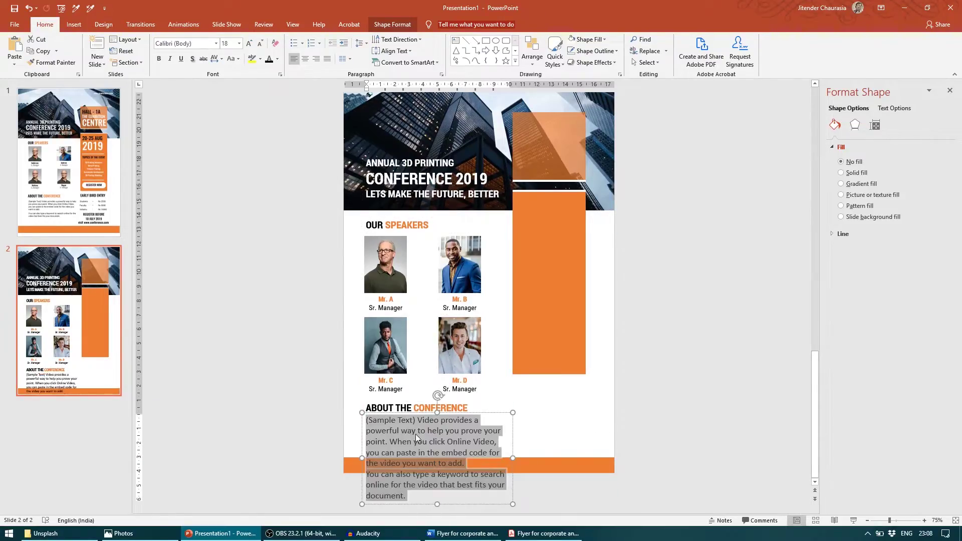
{"action": "left_click", "coordinate": [275, 43]}
{"action": "left_click", "coordinate": [260, 44]}
{"action": "left_click", "coordinate": [260, 44]}
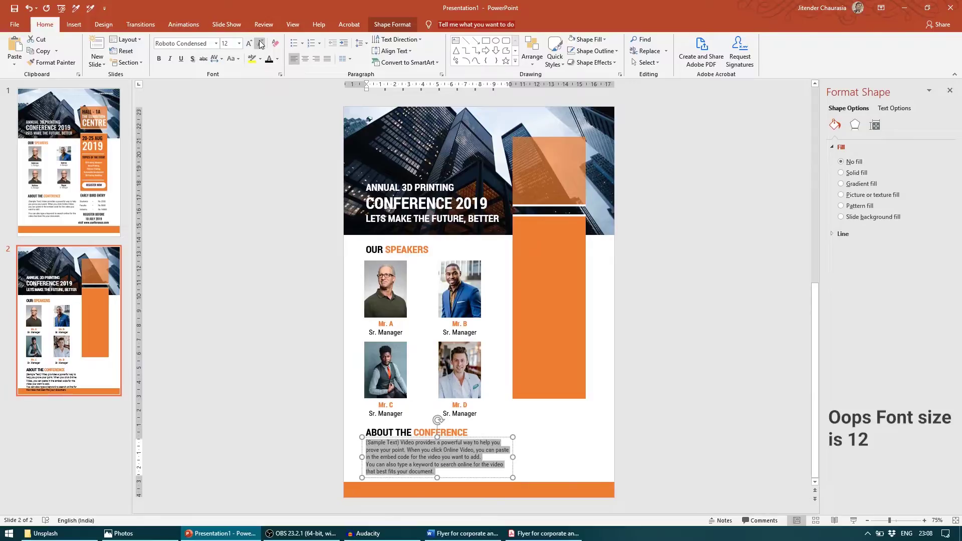
{"action": "left_click", "coordinate": [206, 229]}
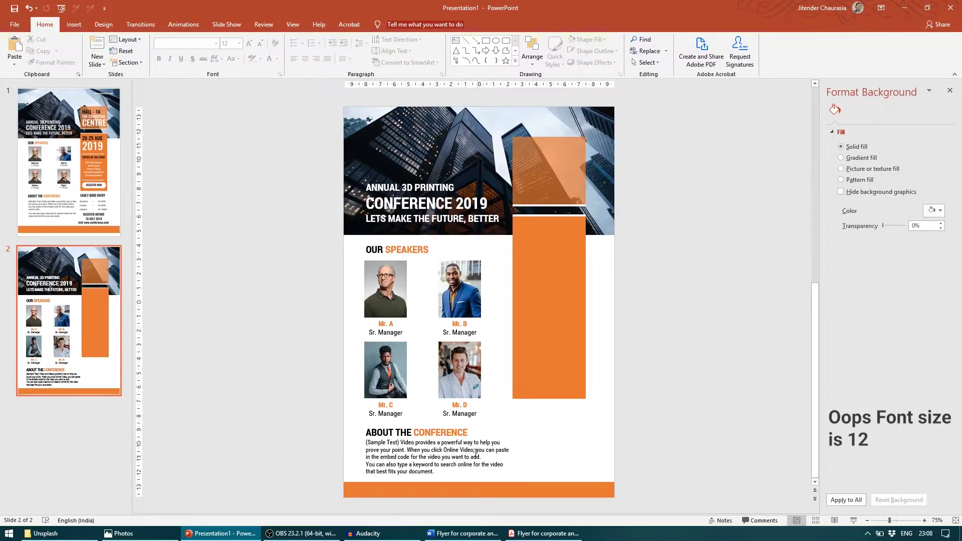
{"action": "left_click", "coordinate": [88, 232]}
Copy the conference title onto the upper orange panel and change its first line to HALL 1A
{"action": "left_click", "coordinate": [69, 321]}
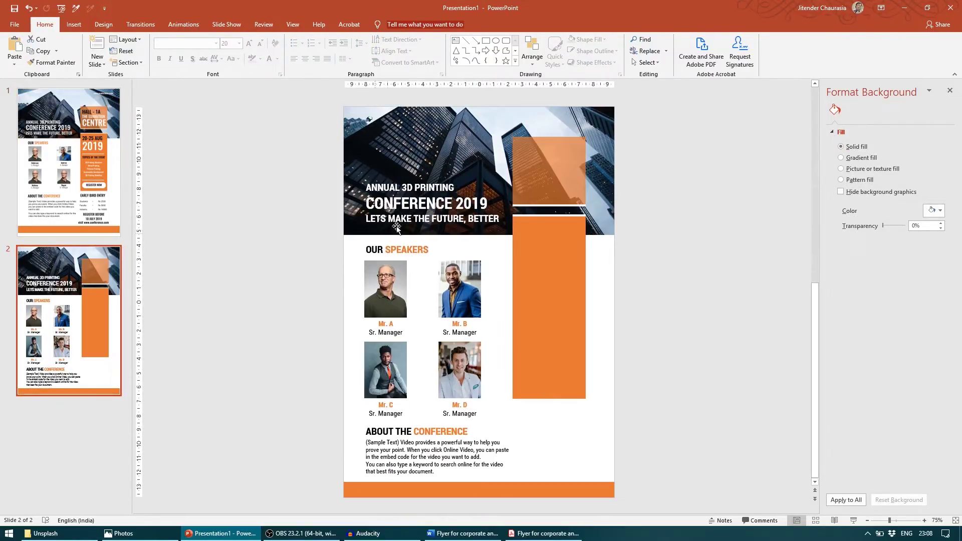
{"action": "left_click", "coordinate": [397, 228]}
{"action": "left_click", "coordinate": [460, 184]}
{"action": "left_click_drag", "start_coordinate": [460, 183], "coordinate": [611, 141]}
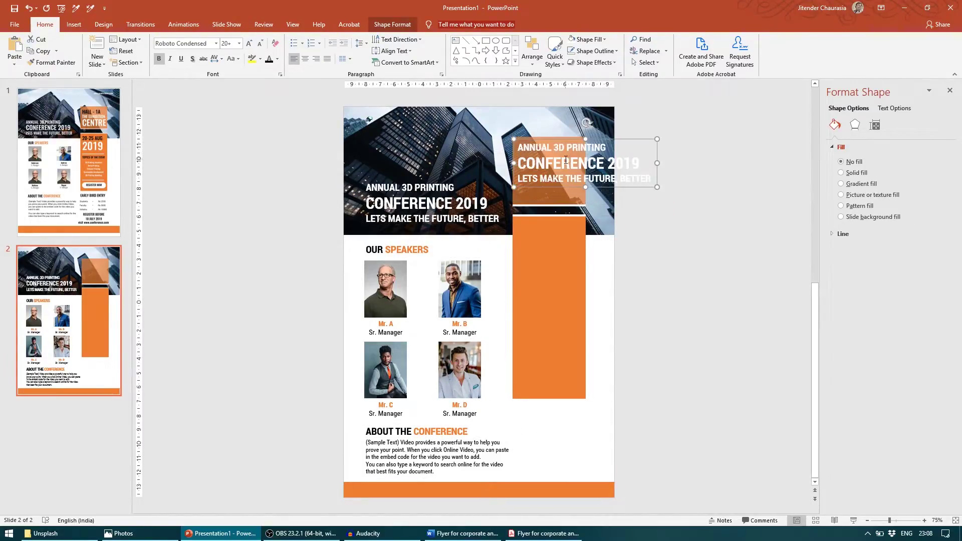
{"action": "triple_click", "coordinate": [567, 149]}
{"action": "type", "text": "H"}
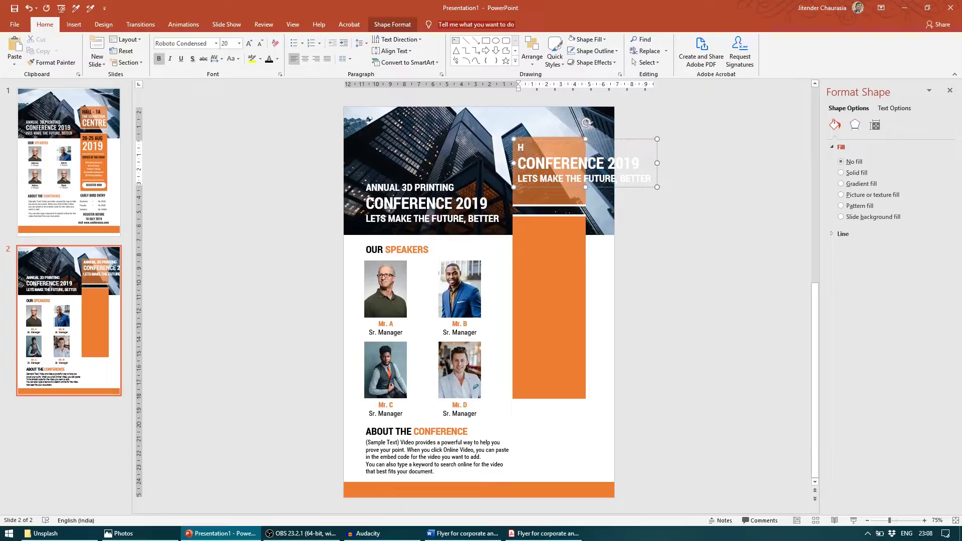
{"action": "type", "text": "ALL 1A"}
Retype the remaining lines as THE EXHIBITION CENTRE, enlarge CENTRE three sizes, and fit the label
{"action": "key", "text": "Down"}
{"action": "type", "text": "THE EXHIBITION CE"}
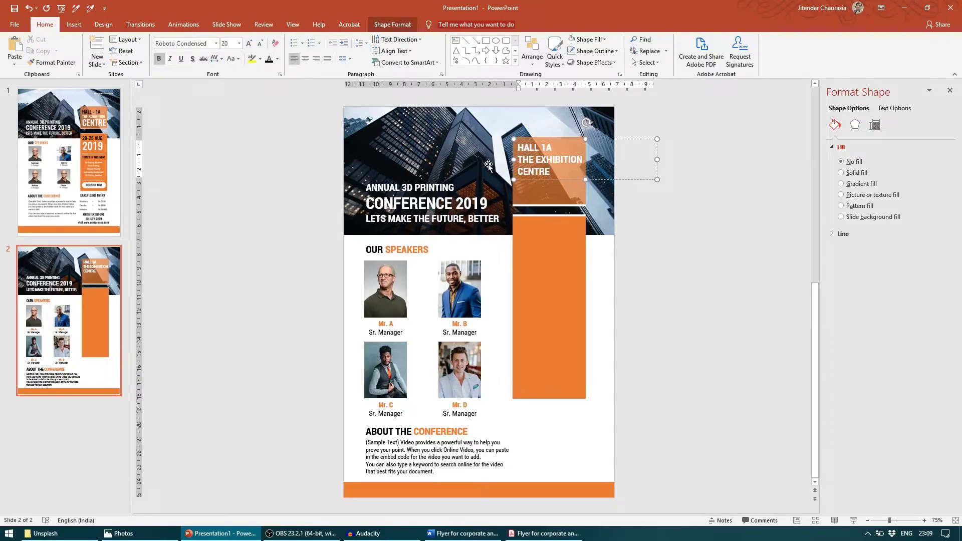
{"action": "key", "text": "ctrl+shift+Left"}
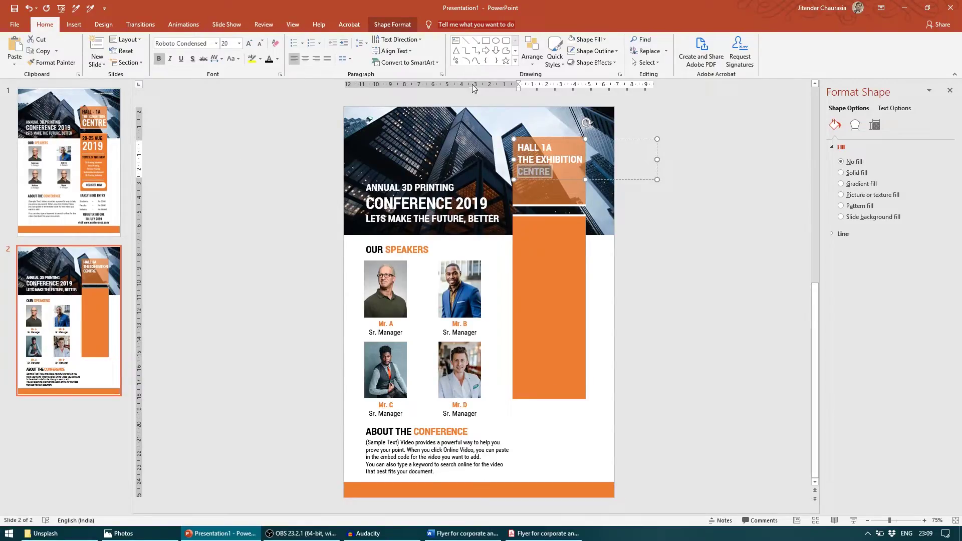
{"action": "left_click", "coordinate": [249, 43]}
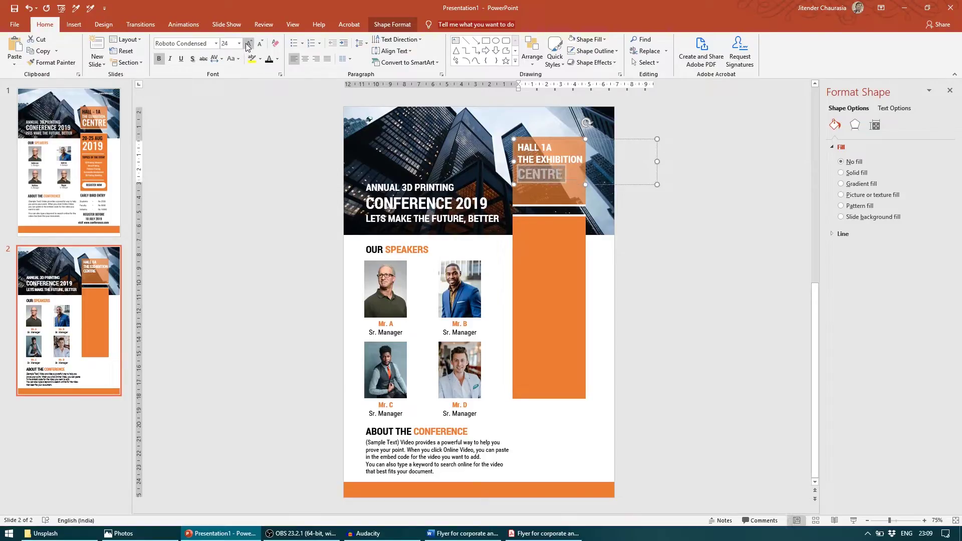
{"action": "left_click", "coordinate": [249, 43]}
{"action": "left_click", "coordinate": [249, 43]}
{"action": "left_click_drag", "start_coordinate": [575, 192], "coordinate": [601, 272]}
Duplicate the venue label lower in the panel and rewrite it as the date over 2019
{"action": "left_click", "coordinate": [690, 288]}
{"action": "left_click", "coordinate": [549, 229]}
{"action": "triple_click", "coordinate": [550, 229]}
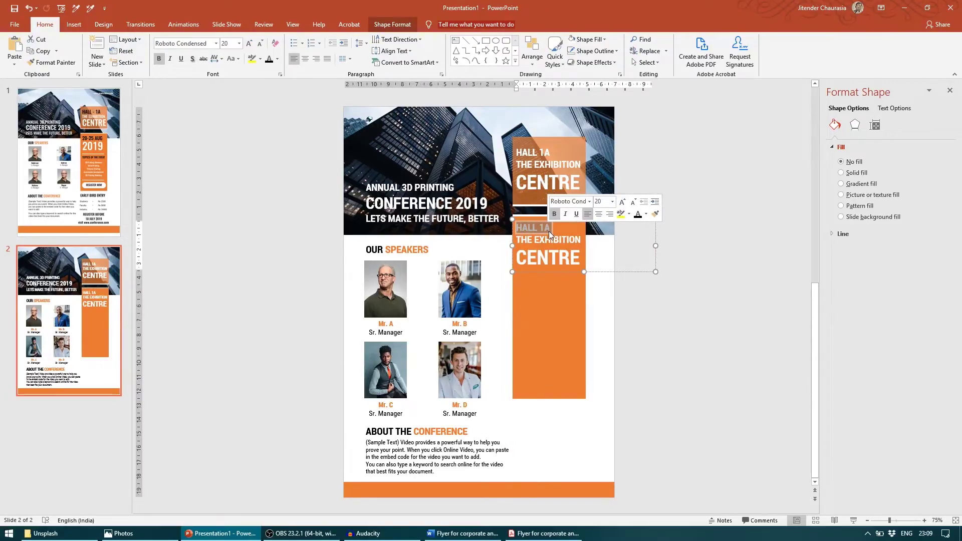
{"action": "type", "text": "20-25 AUG"}
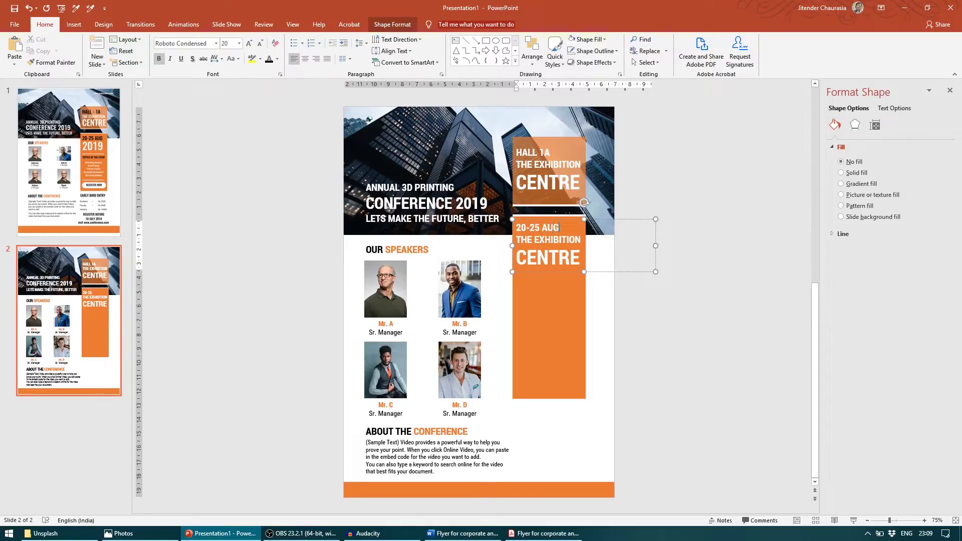
{"action": "key", "text": "shift+Down"}
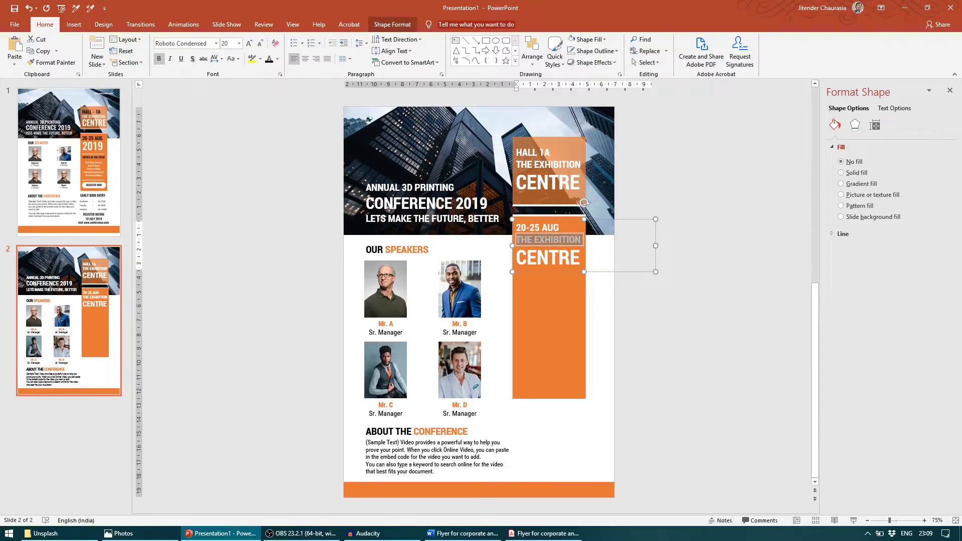
{"action": "key", "text": "Delete"}
{"action": "type", "text": "2019CENTRE"}
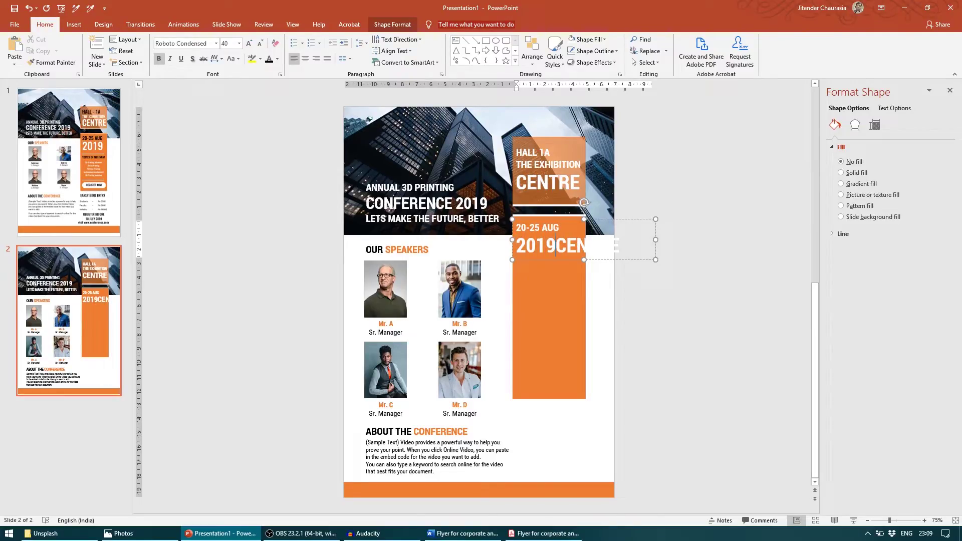
{"action": "key", "text": "shift+End"}
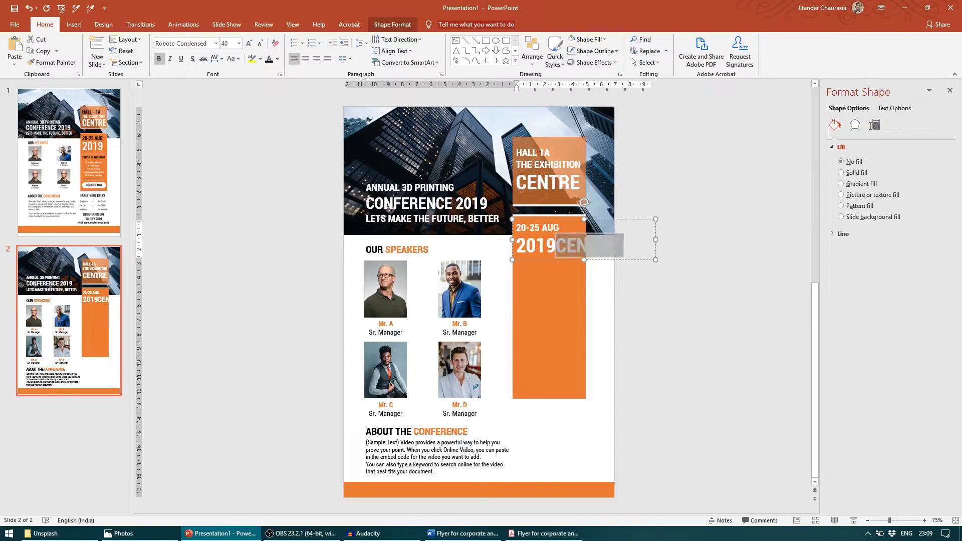
{"action": "key", "text": "Delete"}
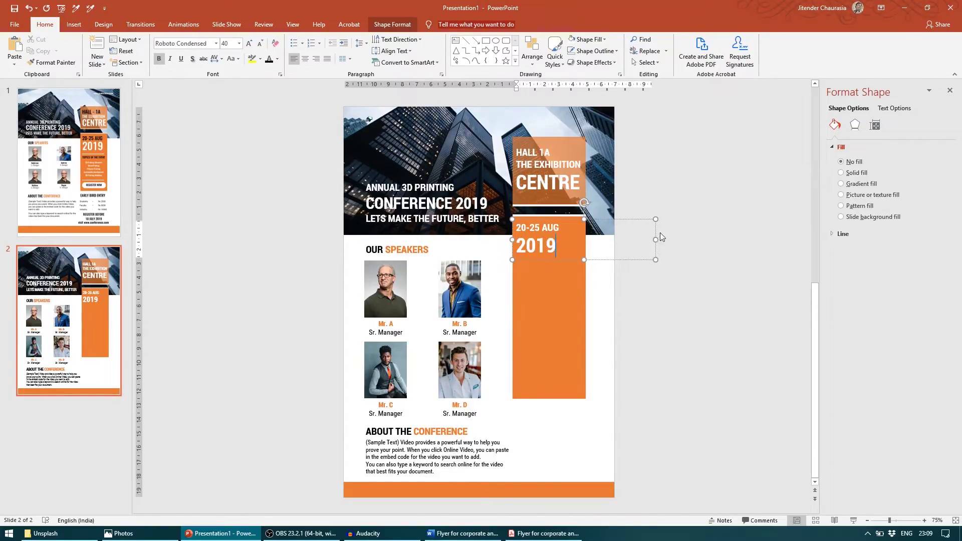
Narrow the date box to the orange column and enlarge the date text
{"action": "left_click_drag", "start_coordinate": [657, 239], "coordinate": [515, 223]}
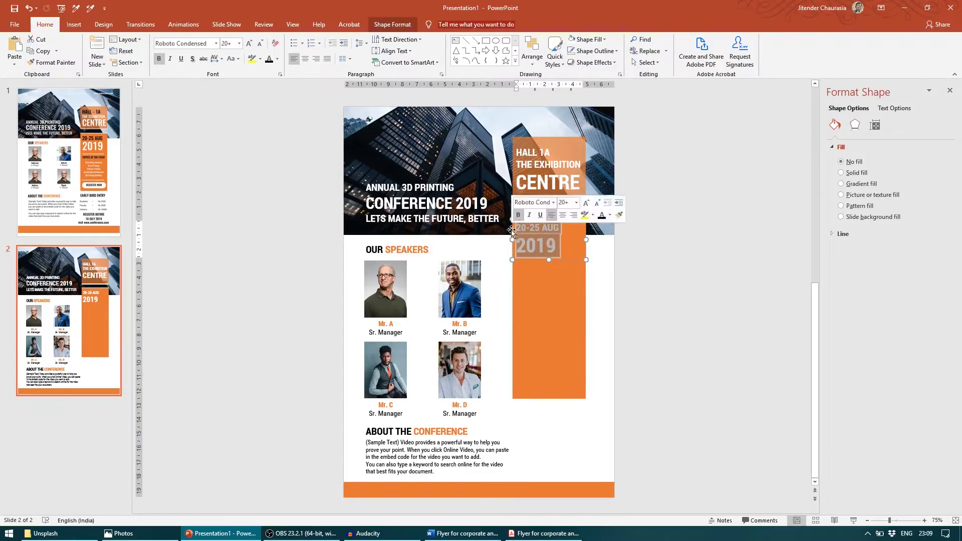
{"action": "left_click", "coordinate": [251, 45]}
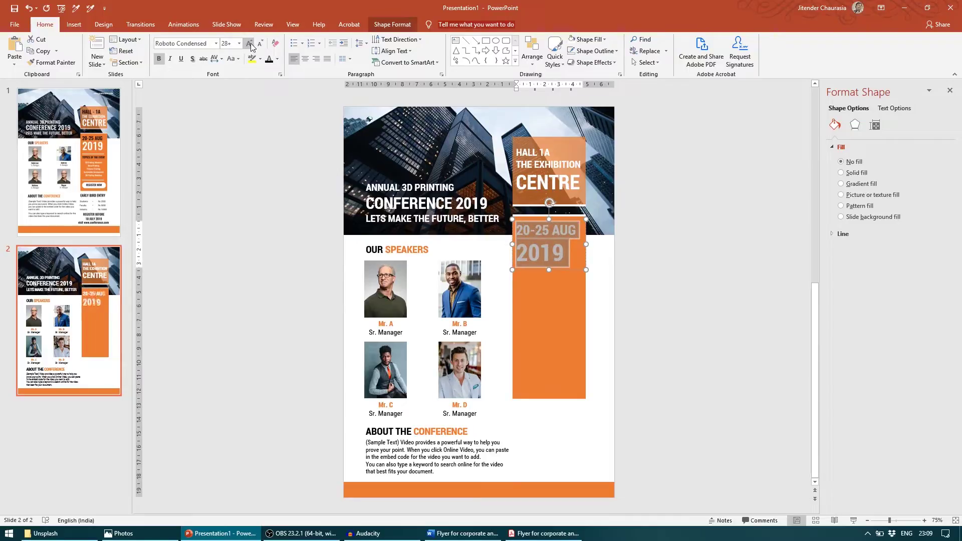
{"action": "left_click", "coordinate": [250, 44]}
{"action": "key", "text": "ctrl+z"}
{"action": "left_click", "coordinate": [656, 267]}
{"action": "key", "text": "ctrl+z"}
Tighten the date block's lines with a custom multiple line spacing in the Paragraph dialog
{"action": "left_click", "coordinate": [441, 75]}
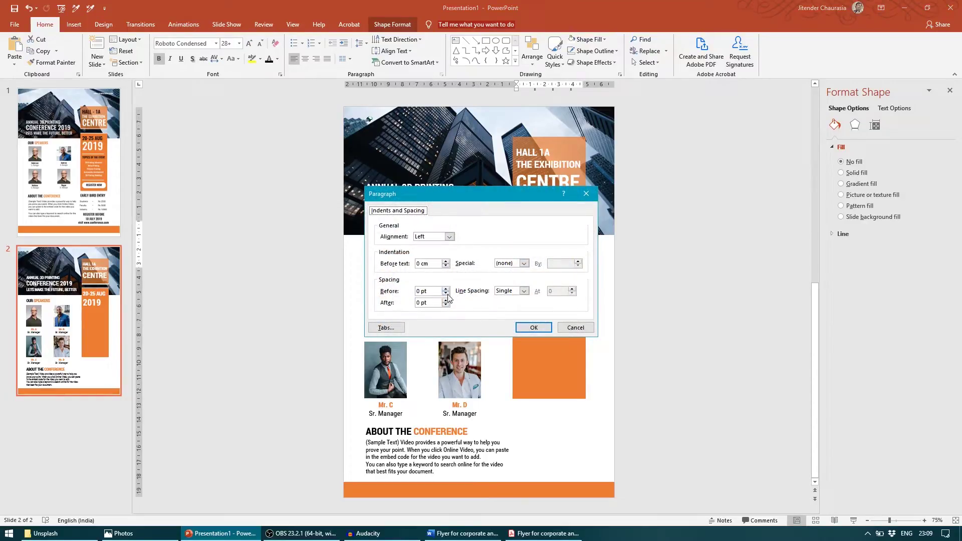
{"action": "left_click", "coordinate": [556, 291]}
{"action": "type", "text": "3"}
{"action": "key", "text": "Return"}
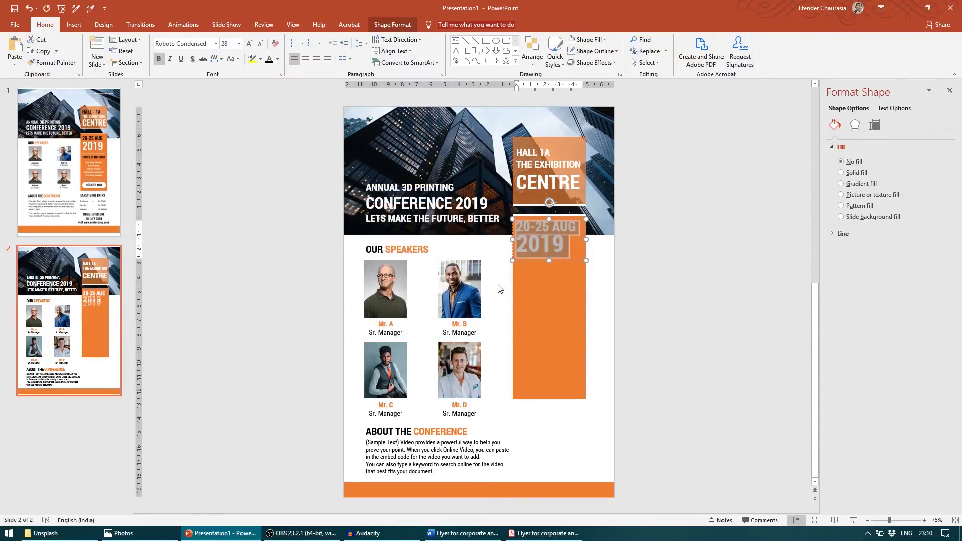
Make the year 2019 larger than the 20-25 AUG line
{"action": "left_click", "coordinate": [648, 235]}
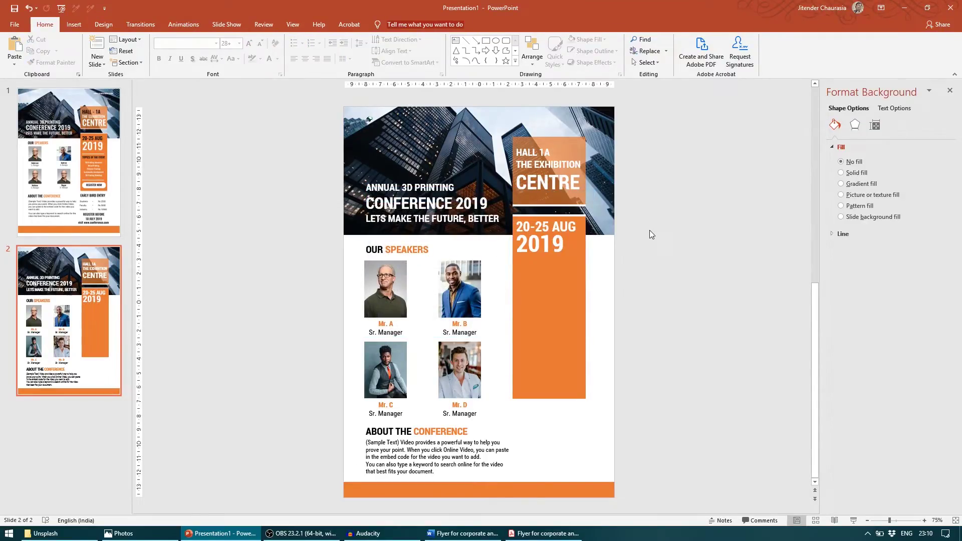
{"action": "left_click", "coordinate": [564, 246]}
{"action": "double_click", "coordinate": [564, 246]}
{"action": "left_click", "coordinate": [249, 44]}
{"action": "left_click", "coordinate": [249, 44]}
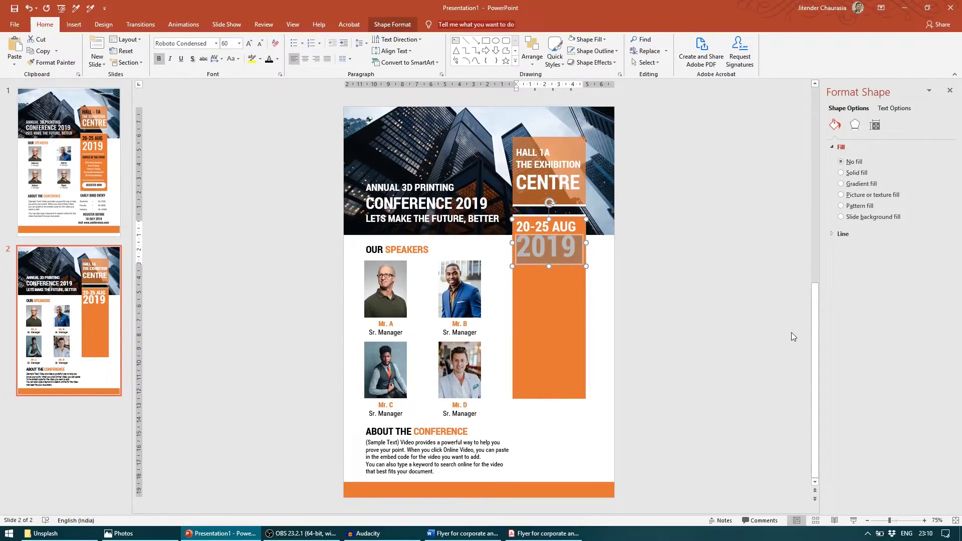
{"action": "left_click", "coordinate": [791, 333]}
{"action": "left_click", "coordinate": [555, 272]}
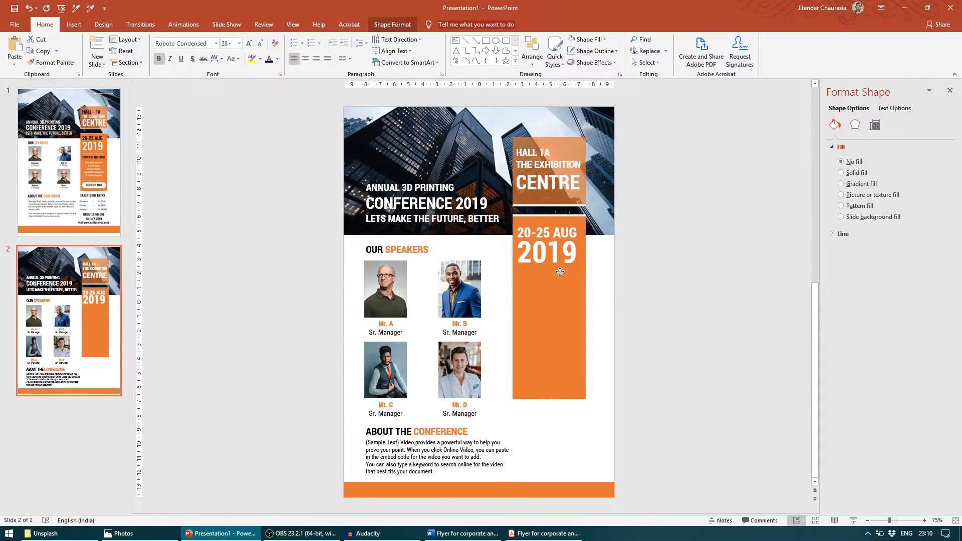
Thicken the white divider line under the date
{"action": "left_click", "coordinate": [747, 294]}
{"action": "left_click", "coordinate": [569, 251]}
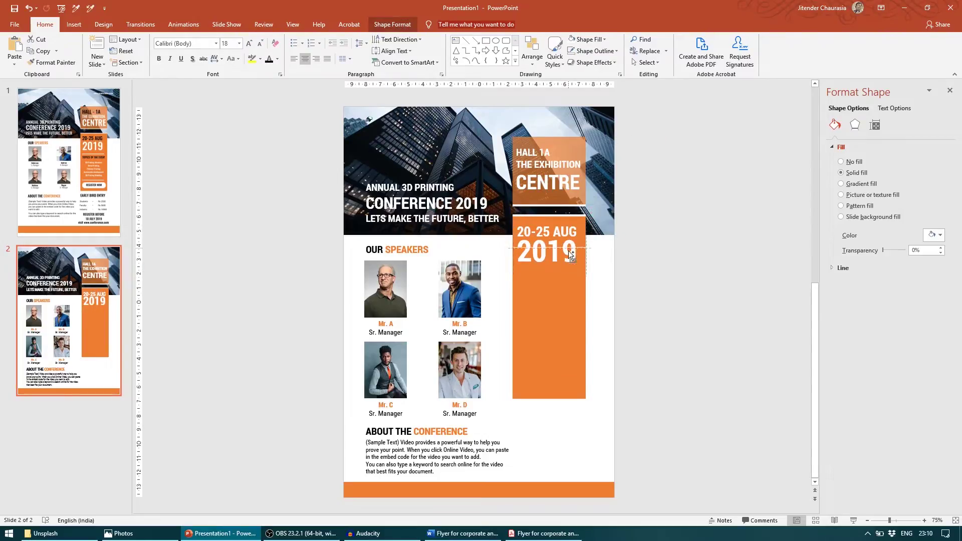
{"action": "left_click", "coordinate": [567, 272]}
{"action": "scroll", "coordinate": [572, 274], "scroll_direction": "up", "scroll_amount": 10}
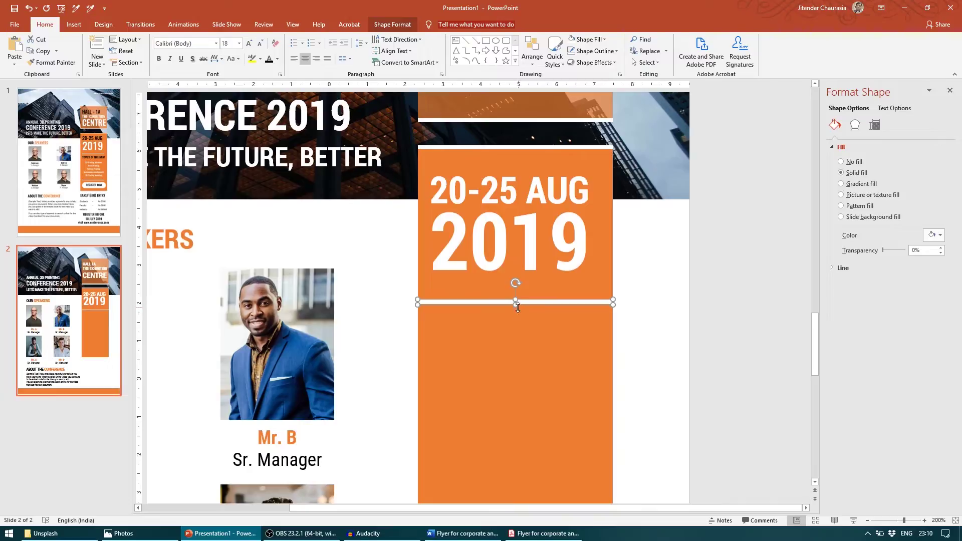
{"action": "left_click_drag", "start_coordinate": [518, 308], "coordinate": [516, 327]}
{"action": "scroll", "coordinate": [516, 326], "scroll_direction": "down", "scroll_amount": 5}
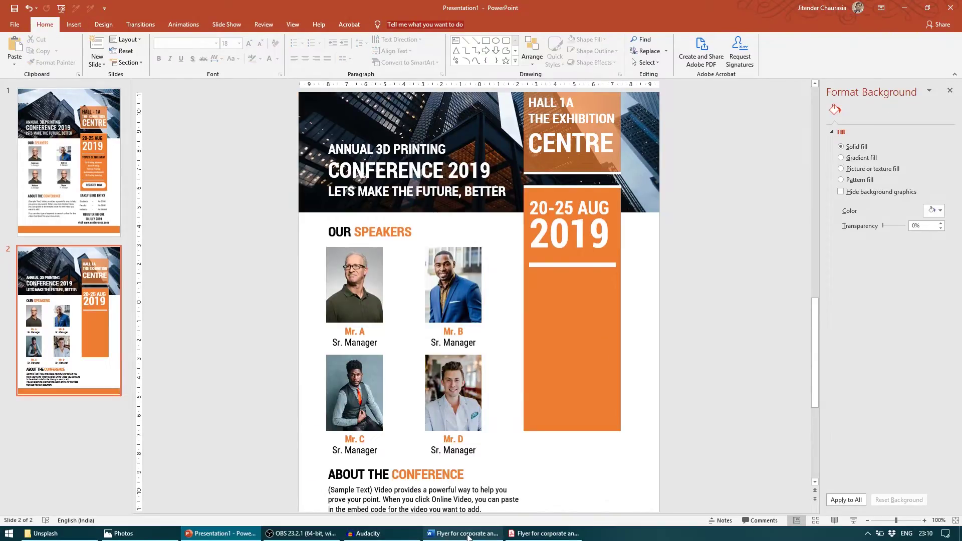
Paste the TOPICS OF THE EVENT box from the Word flyer and fit it to the orange column
{"action": "left_click", "coordinate": [467, 534]}
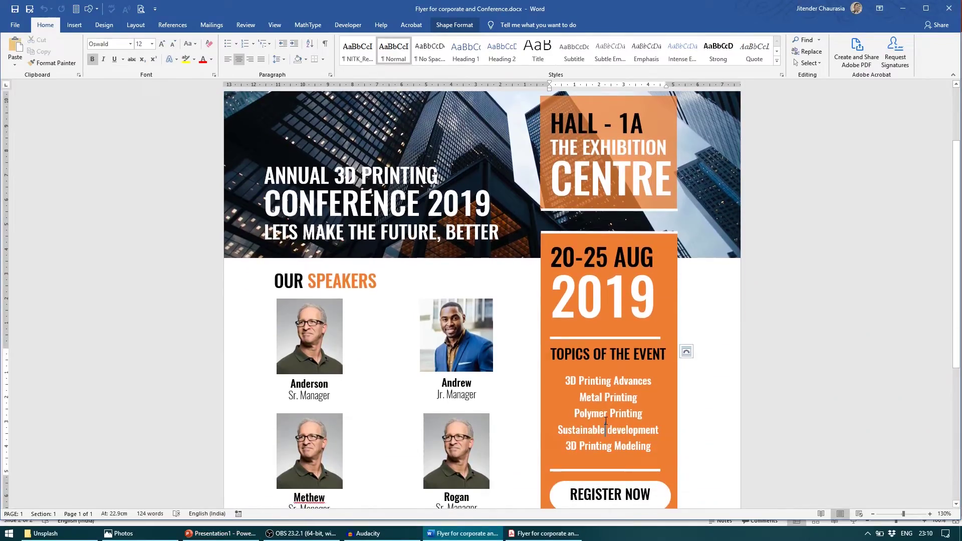
{"action": "key", "text": "alt+Tab"}
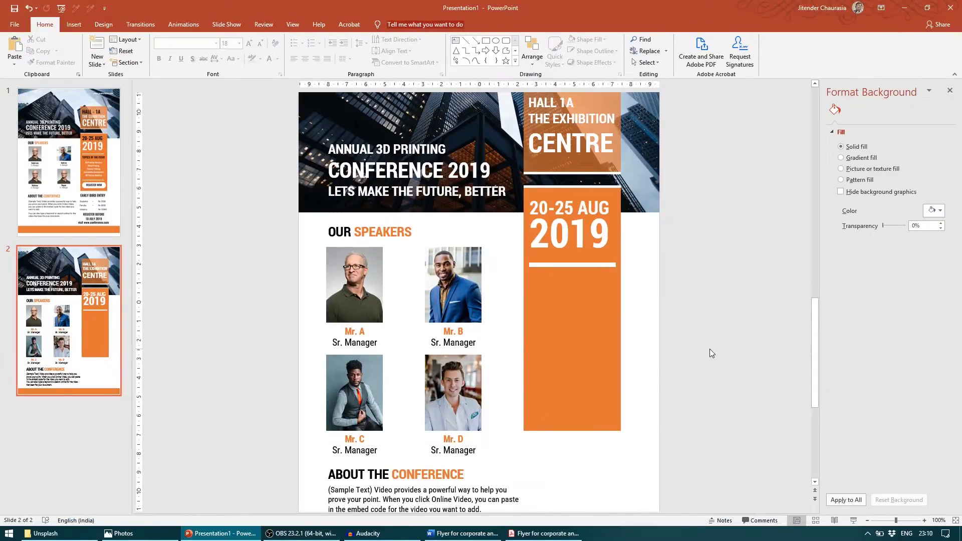
{"action": "key", "text": "ctrl+v"}
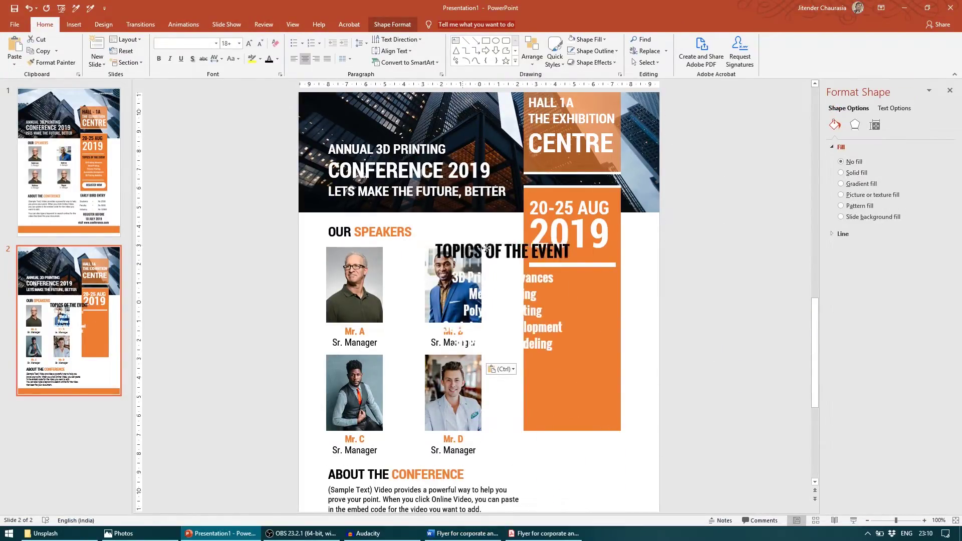
{"action": "left_click_drag", "start_coordinate": [485, 249], "coordinate": [566, 268]}
{"action": "left_click_drag", "start_coordinate": [675, 346], "coordinate": [622, 355]}
Set the topics text to Roboto Condensed and reduce its font size two steps
{"action": "key", "text": "ctrl+a"}
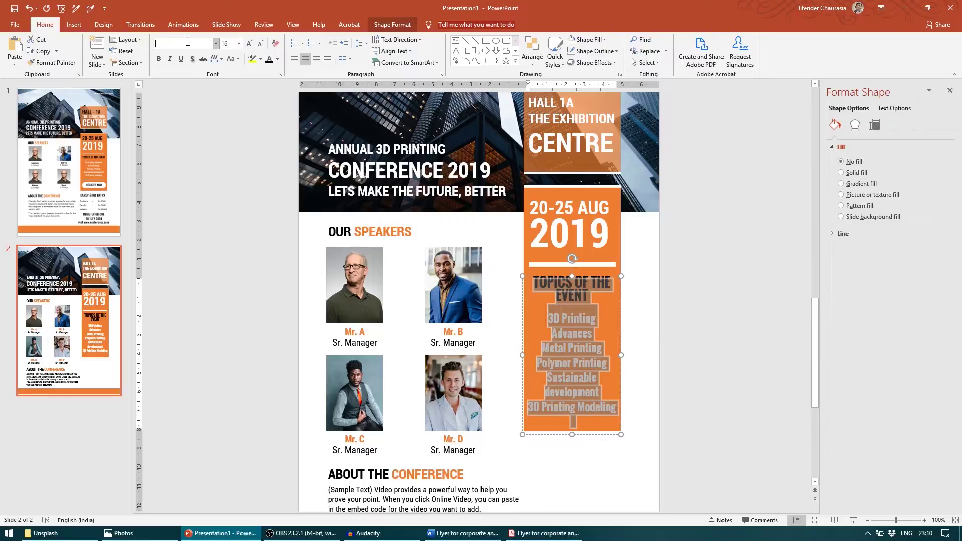
{"action": "type", "text": "Roboto Condensed"}
{"action": "key", "text": "Return"}
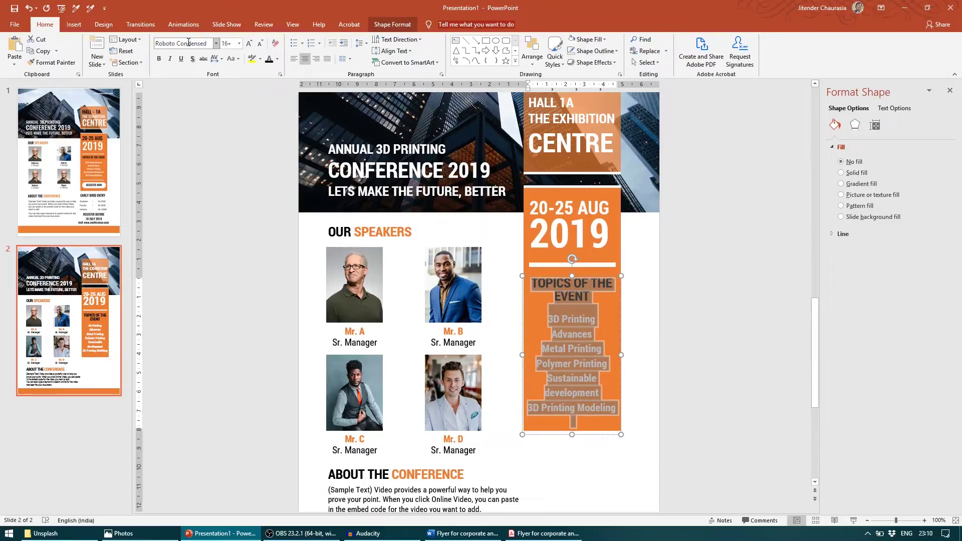
{"action": "left_click", "coordinate": [261, 43]}
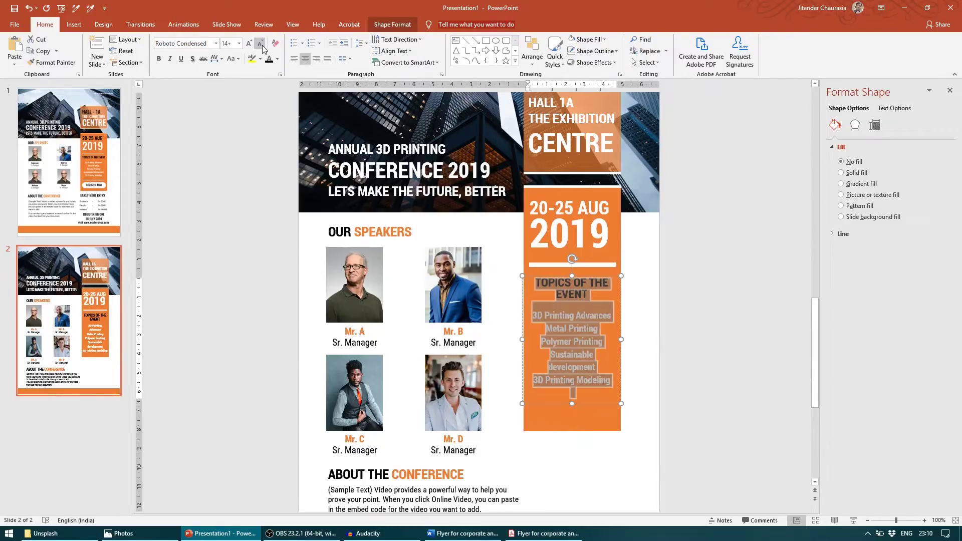
{"action": "left_click", "coordinate": [260, 43]}
{"action": "key", "text": "Escape"}
{"action": "key", "text": "Escape"}
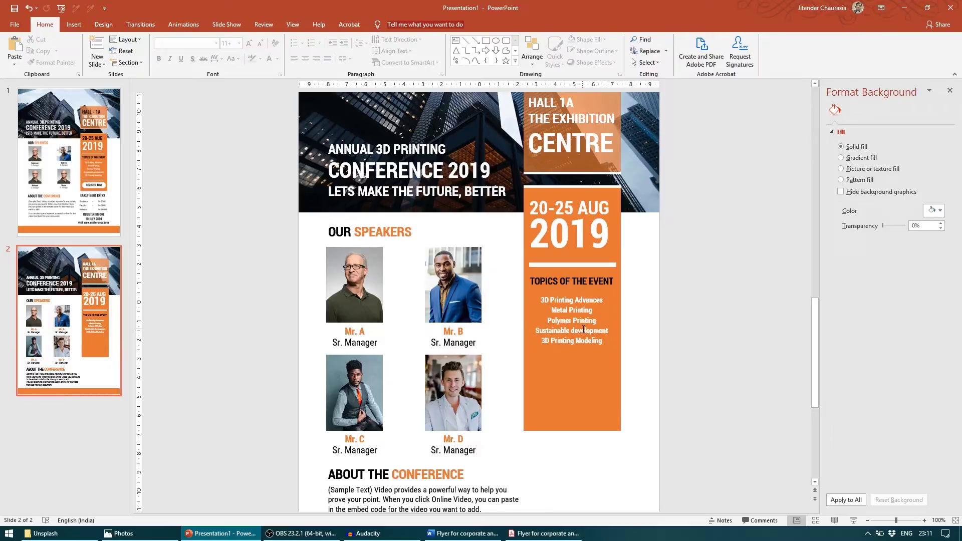
{"action": "left_click", "coordinate": [593, 266]}
Copy the divider below the topics and draw a white, outline-free rounded rectangle beneath it
{"action": "left_click_drag", "start_coordinate": [592, 347], "coordinate": [589, 355]}
{"action": "left_click", "coordinate": [684, 368]}
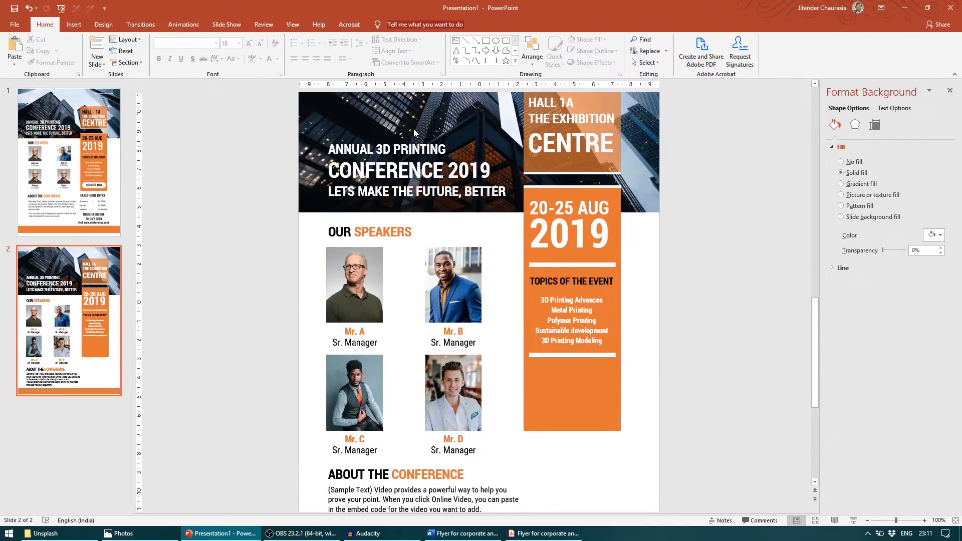
{"action": "left_click", "coordinate": [515, 61]}
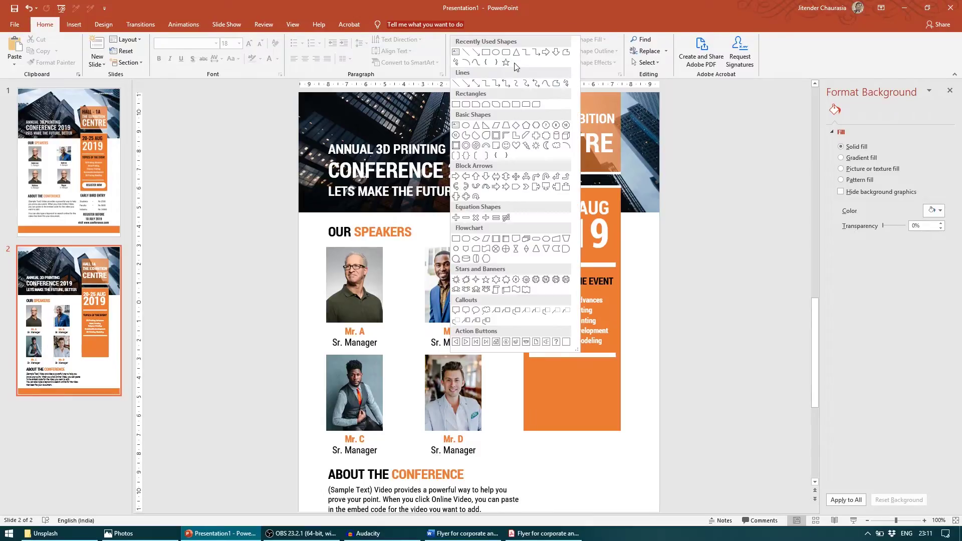
{"action": "left_click", "coordinate": [466, 105]}
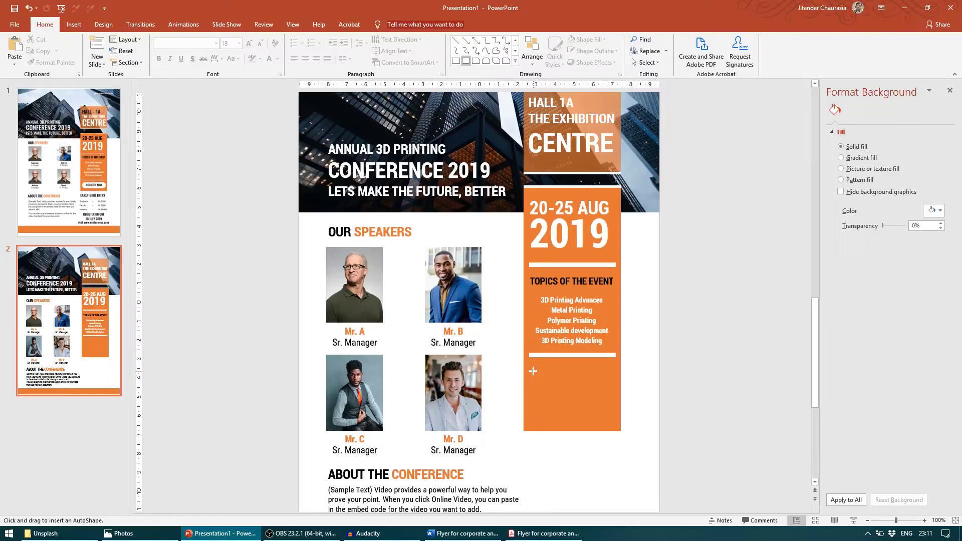
{"action": "left_click_drag", "start_coordinate": [531, 370], "coordinate": [616, 390]}
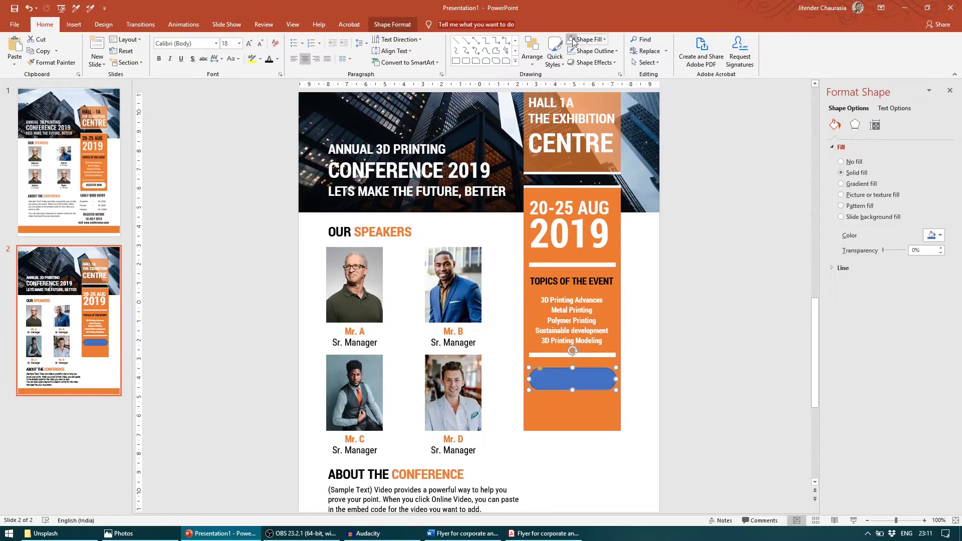
{"action": "left_click", "coordinate": [585, 39]}
{"action": "left_click", "coordinate": [594, 51]}
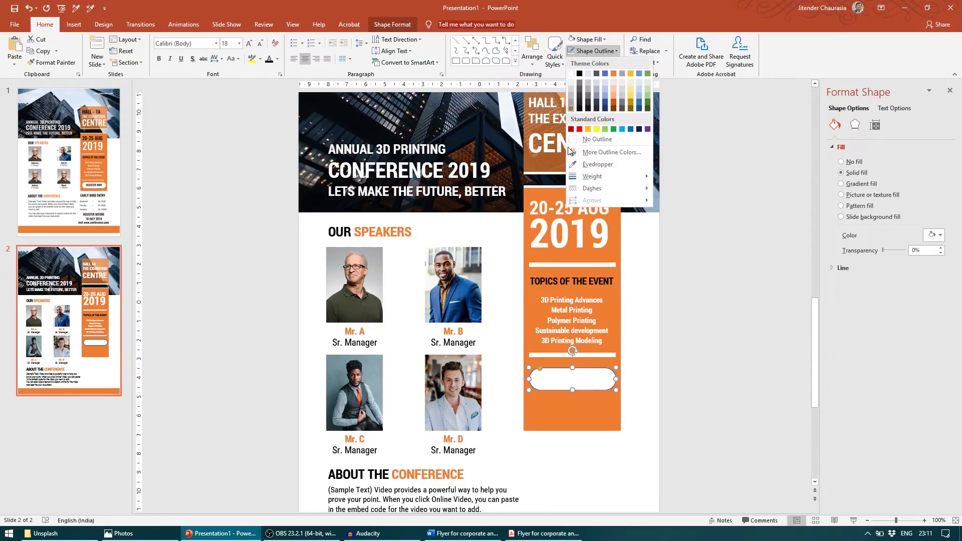
{"action": "left_click", "coordinate": [299, 129]}
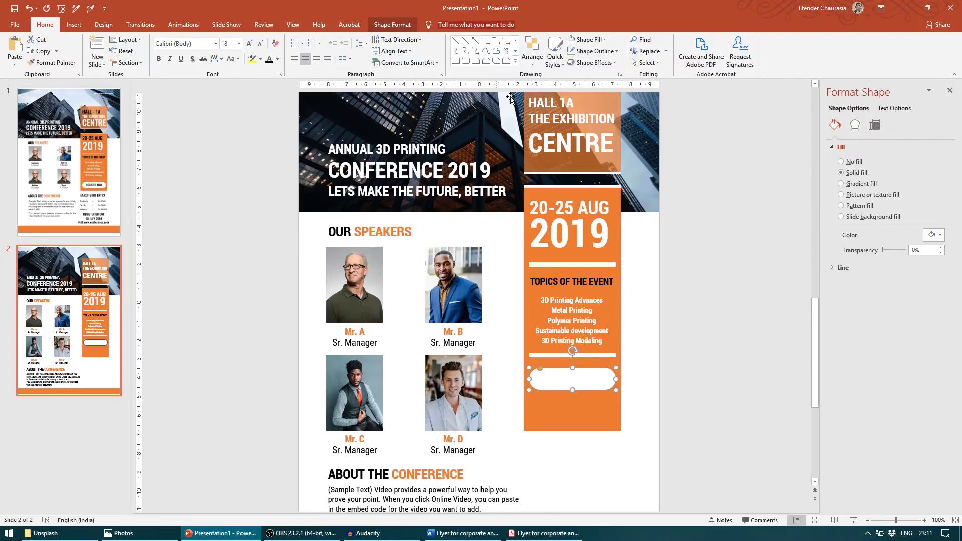
{"action": "left_click", "coordinate": [594, 51]}
{"action": "left_click", "coordinate": [590, 140]}
Label the button REGISTER NOW in coloured Roboto Condensed, shrunk to 16 to fit one line
{"action": "left_click", "coordinate": [275, 60]}
{"action": "left_click", "coordinate": [311, 83]}
{"action": "left_click", "coordinate": [192, 44]}
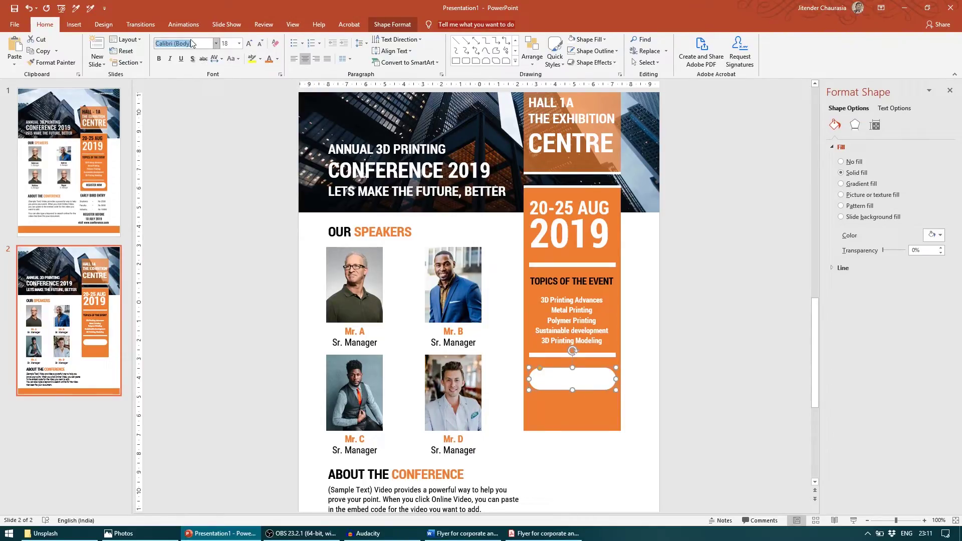
{"action": "type", "text": "Roboto Condensed"}
{"action": "key", "text": "Return"}
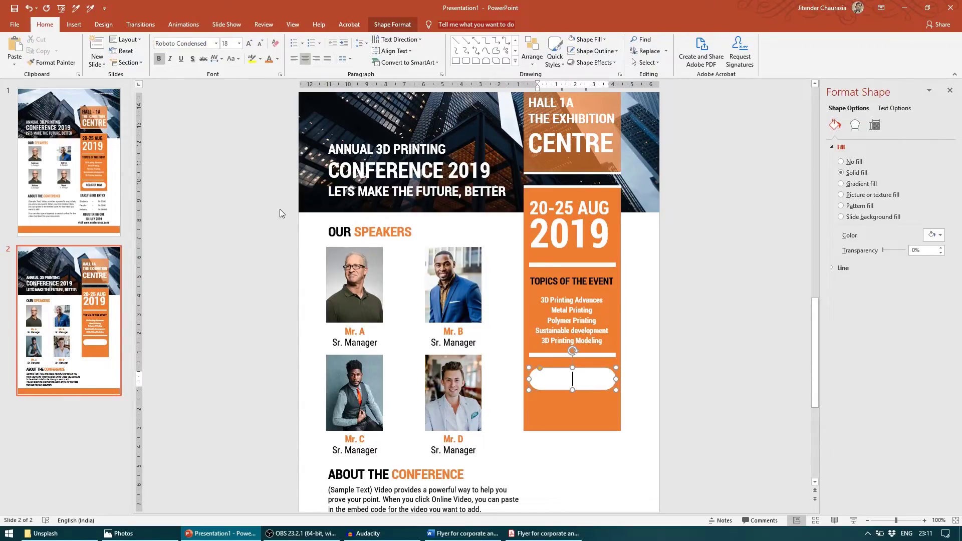
{"action": "type", "text": "REGISTER"}
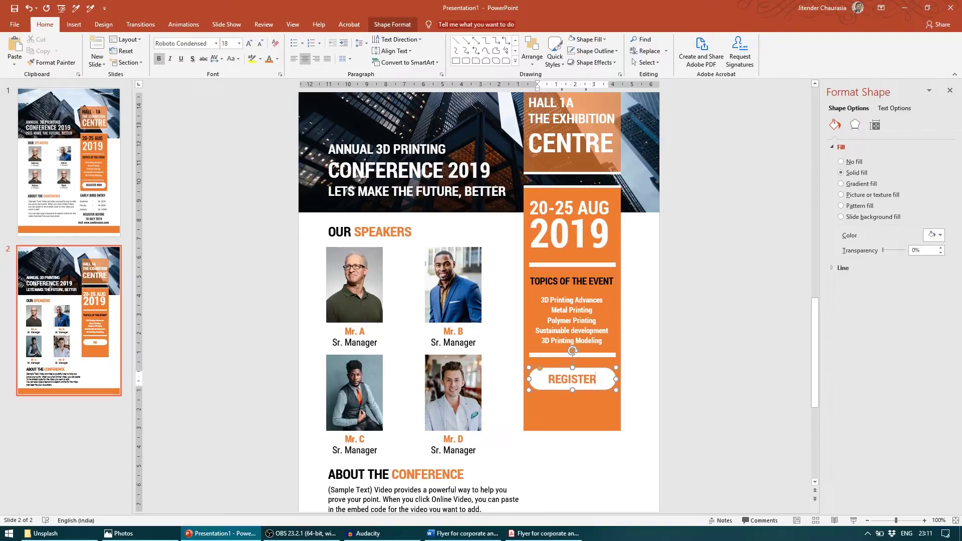
{"action": "type", "text": " NOW"}
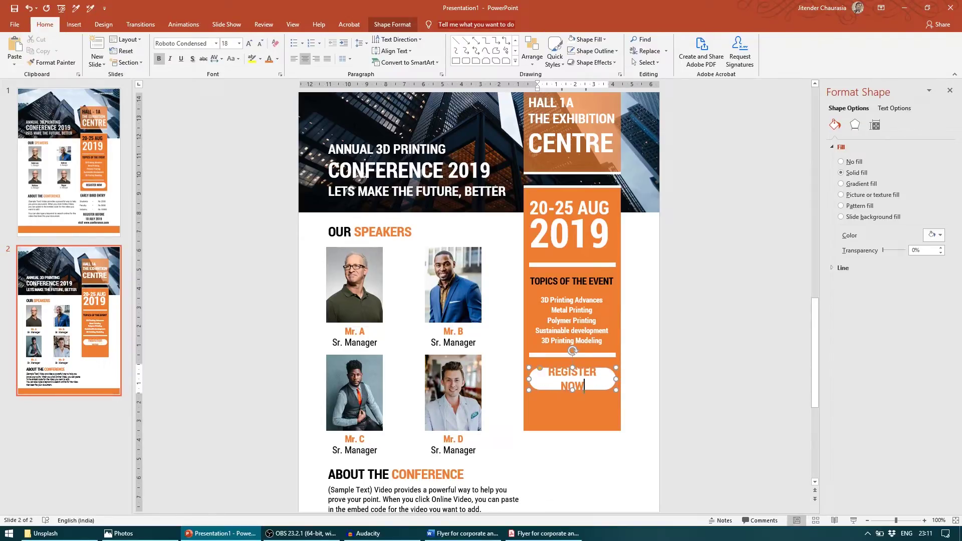
{"action": "key", "text": "ctrl+a"}
{"action": "key", "text": "ctrl+shift+comma"}
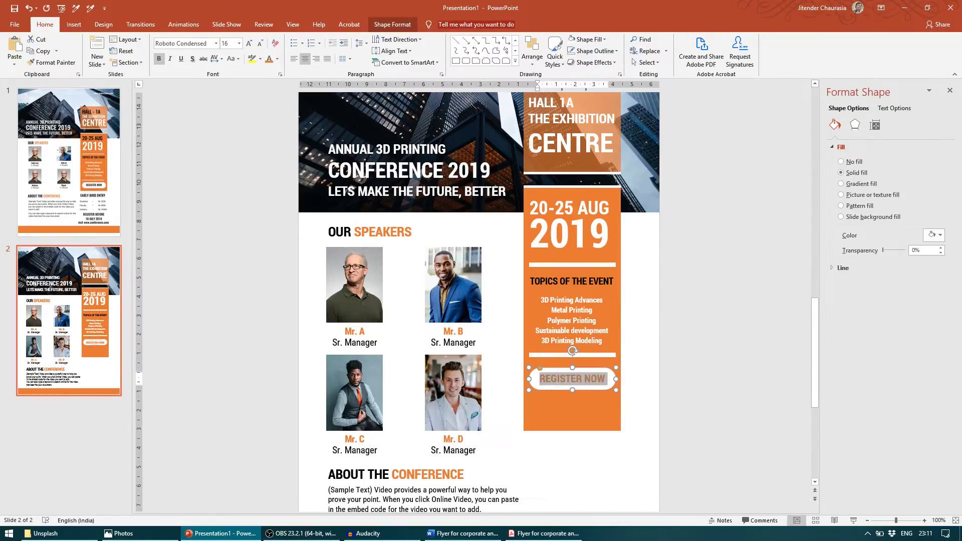
Nudge the white divider under 2019 slightly upward
{"action": "left_click", "coordinate": [718, 417]}
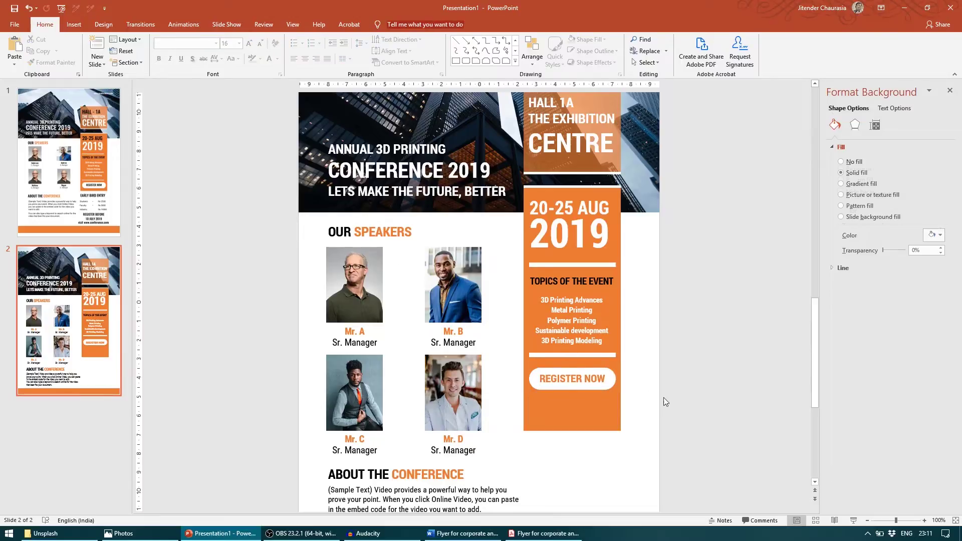
{"action": "left_click", "coordinate": [597, 264]}
{"action": "scroll", "coordinate": [597, 265], "scroll_direction": "up", "scroll_amount": 20, "text": "ctrl"}
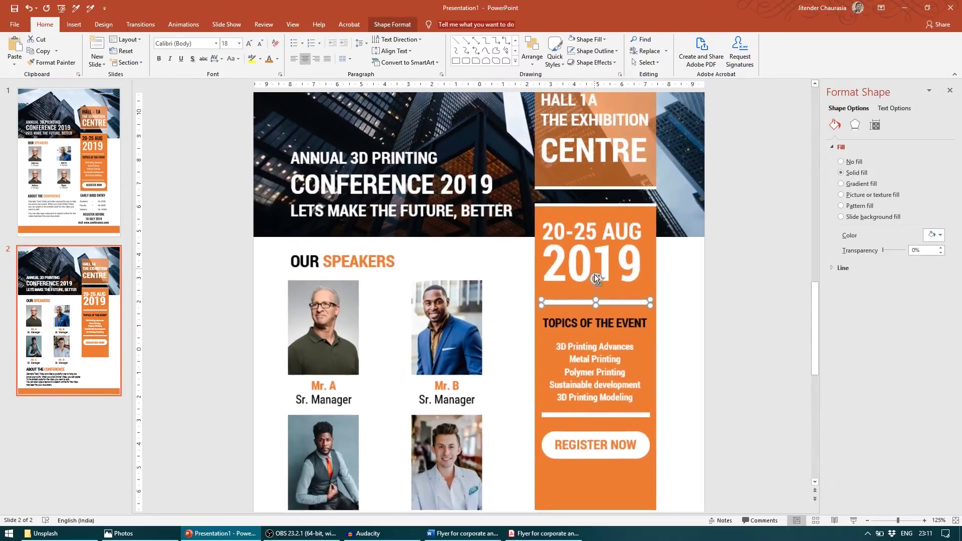
{"action": "left_click_drag", "start_coordinate": [479, 303], "coordinate": [486, 297]}
{"action": "scroll", "coordinate": [485, 301], "scroll_direction": "down", "scroll_amount": 5}
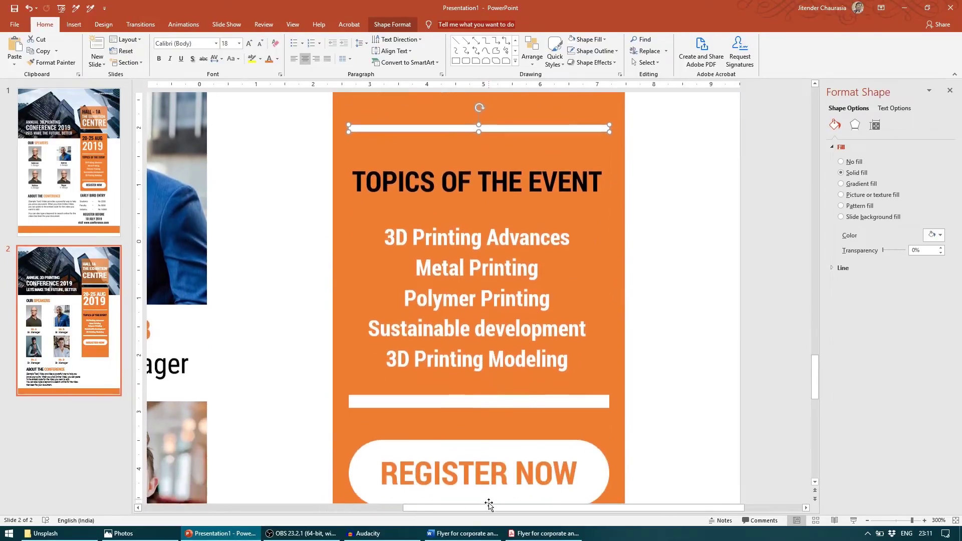
{"action": "left_click", "coordinate": [490, 399]}
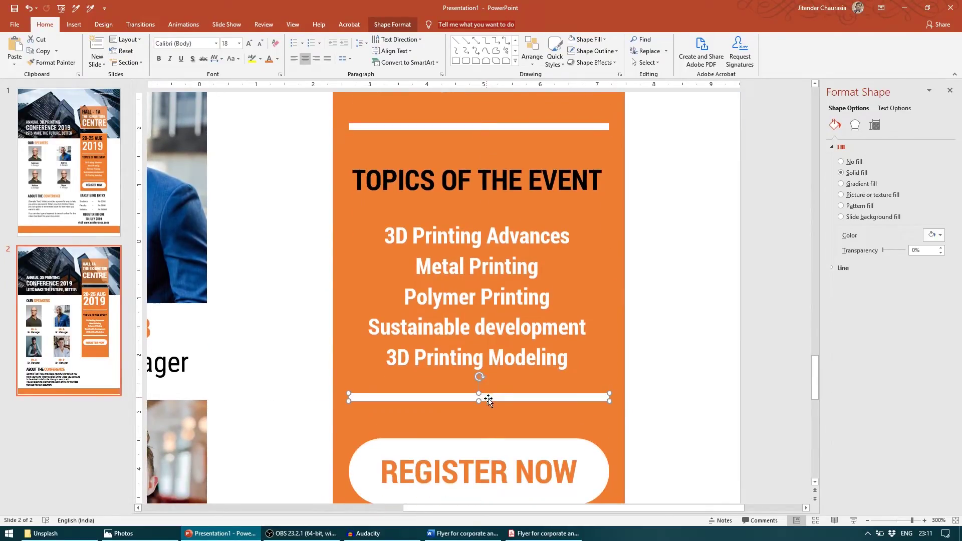
{"action": "left_click", "coordinate": [717, 399]}
{"action": "scroll", "coordinate": [695, 399], "scroll_direction": "down", "scroll_amount": 5, "text": "ctrl"}
{"action": "scroll", "coordinate": [666, 408], "scroll_direction": "down", "scroll_amount": 1}
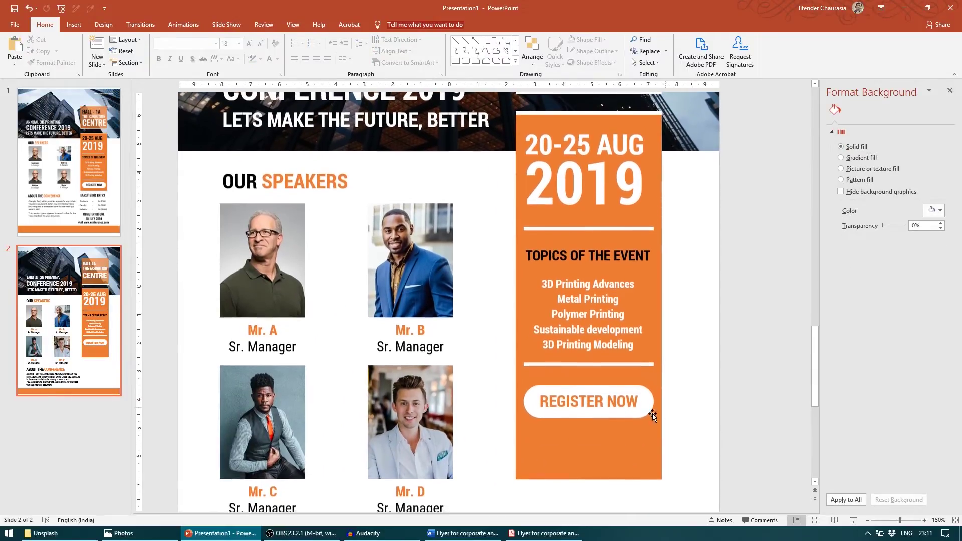
{"action": "left_click", "coordinate": [611, 338]}
{"action": "left_click_drag", "start_coordinate": [615, 247], "coordinate": [608, 434]}
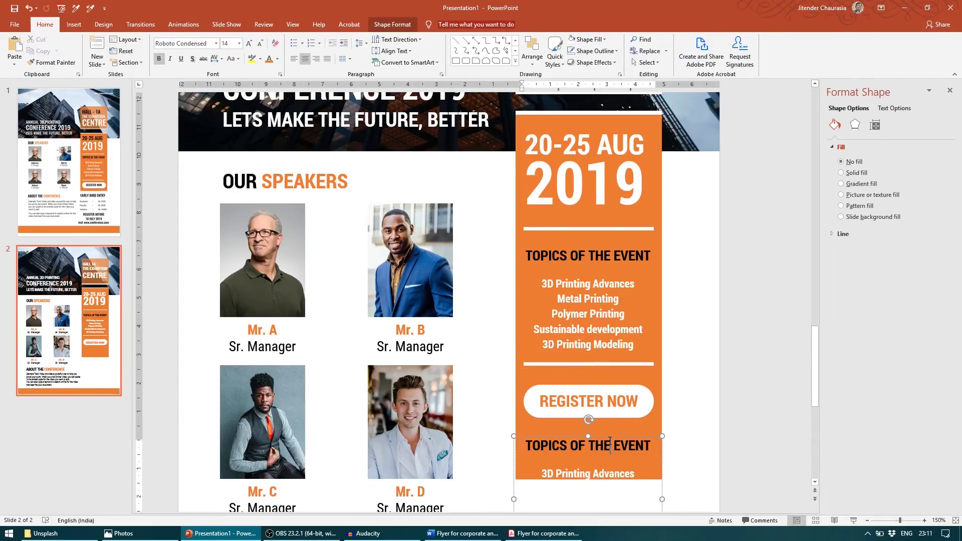
{"action": "scroll", "coordinate": [610, 444], "scroll_direction": "down", "scroll_amount": 5}
{"action": "type", "text": "www.con"}
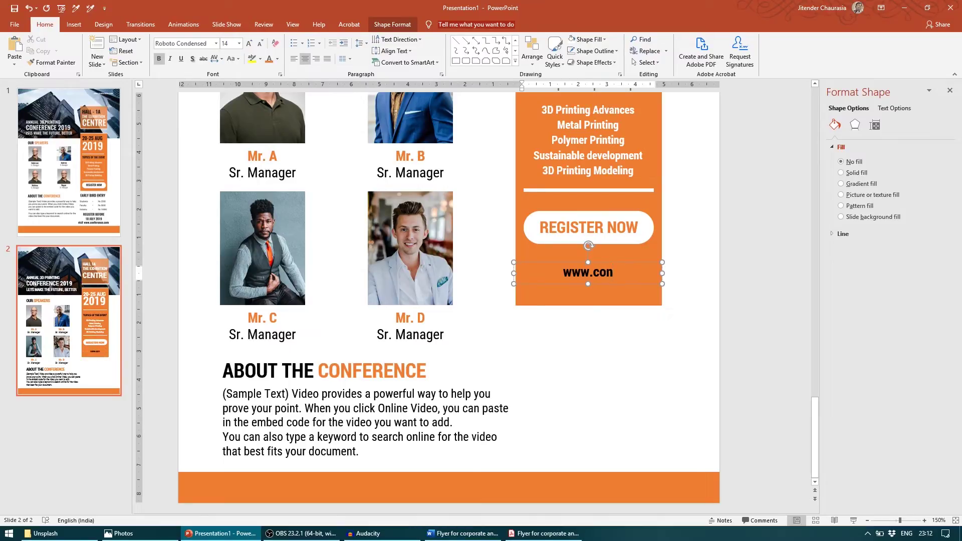
{"action": "type", "text": "ference"}
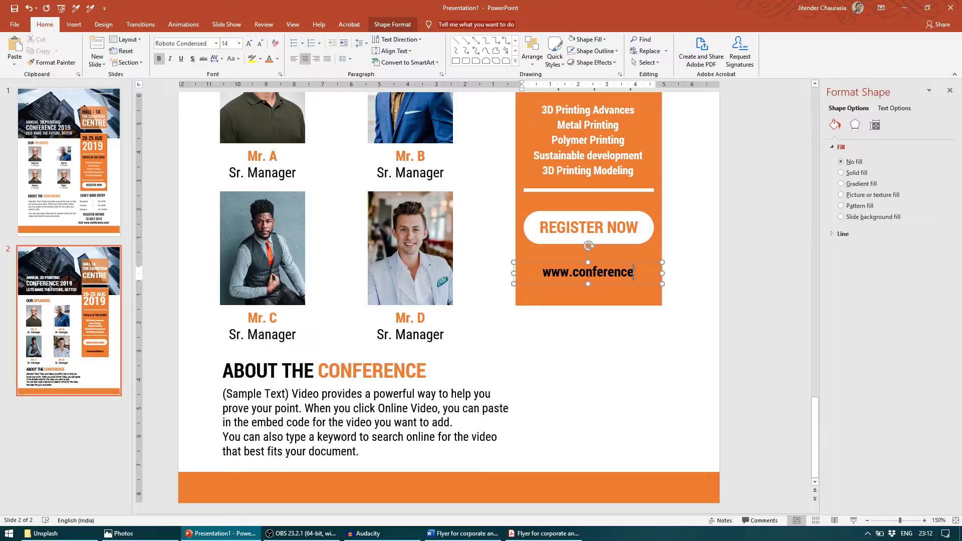
{"action": "type", "text": ".com"}
{"action": "key", "text": "ctrl+a"}
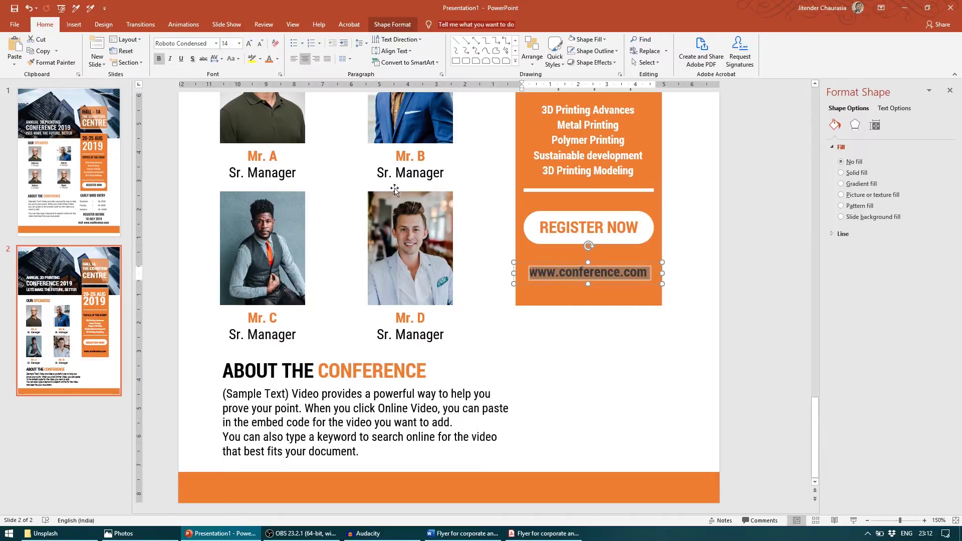
{"action": "left_click", "coordinate": [277, 59]}
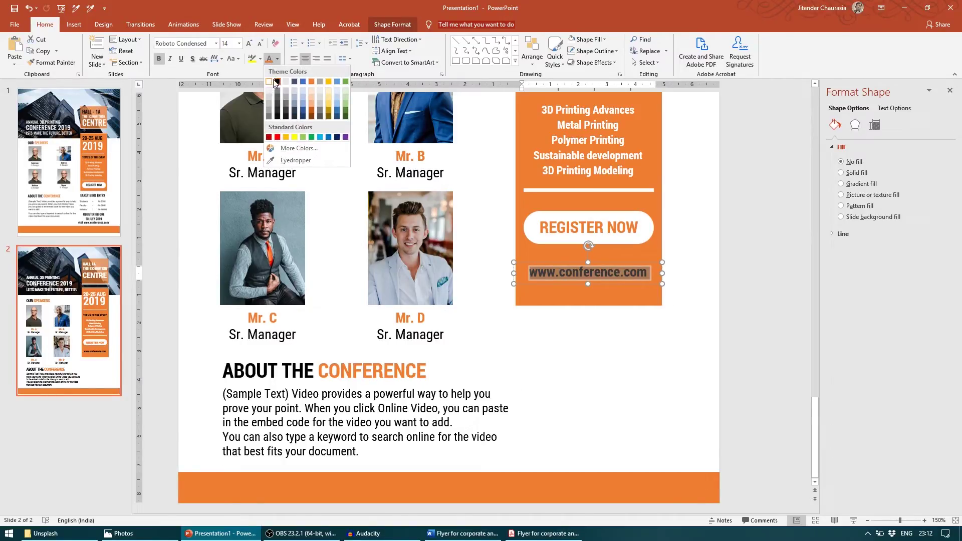
{"action": "left_click", "coordinate": [273, 81]}
Copy the divider below REGISTER NOW and add a VISIT line above the web address
{"action": "left_click", "coordinate": [652, 191]}
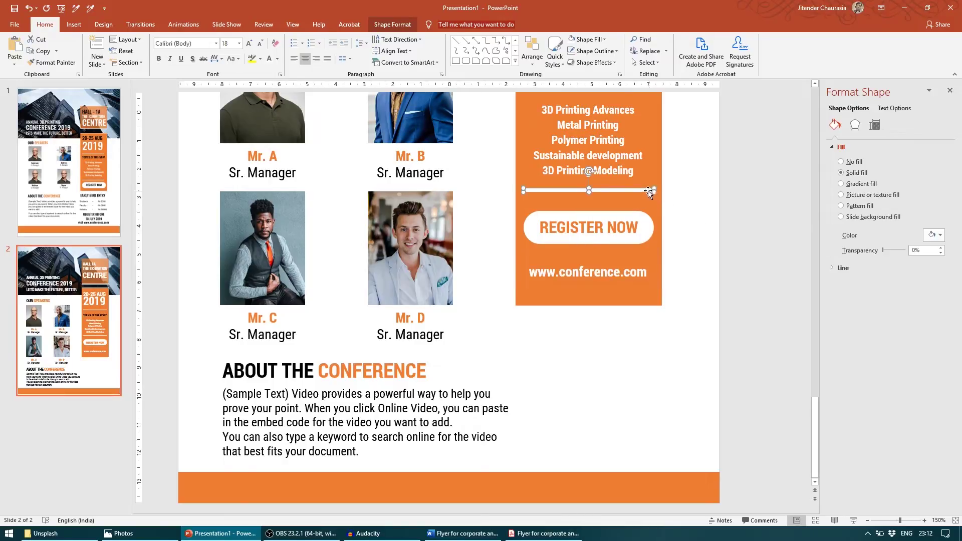
{"action": "left_click_drag", "start_coordinate": [645, 190], "coordinate": [646, 255]}
{"action": "left_click", "coordinate": [609, 284]}
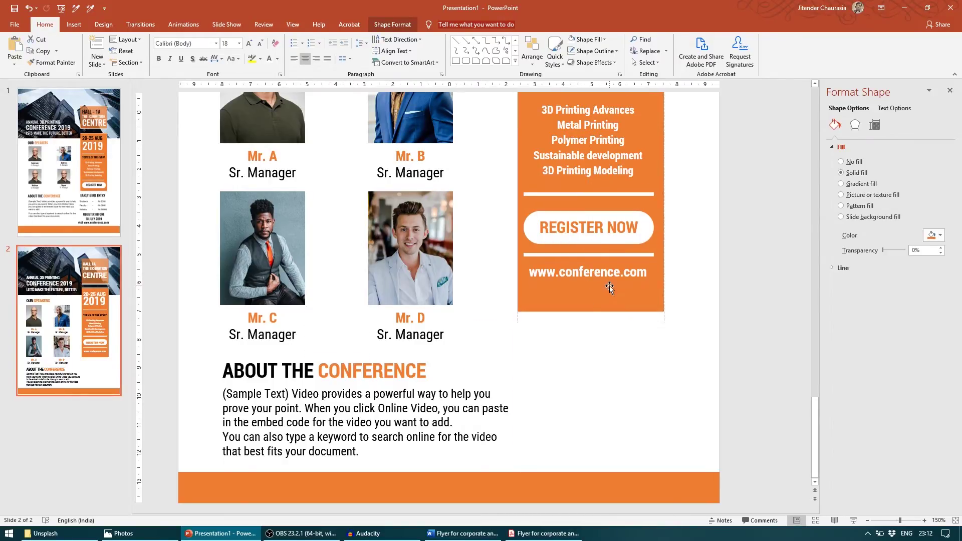
{"action": "left_click", "coordinate": [606, 282]}
{"action": "key", "text": "Return"}
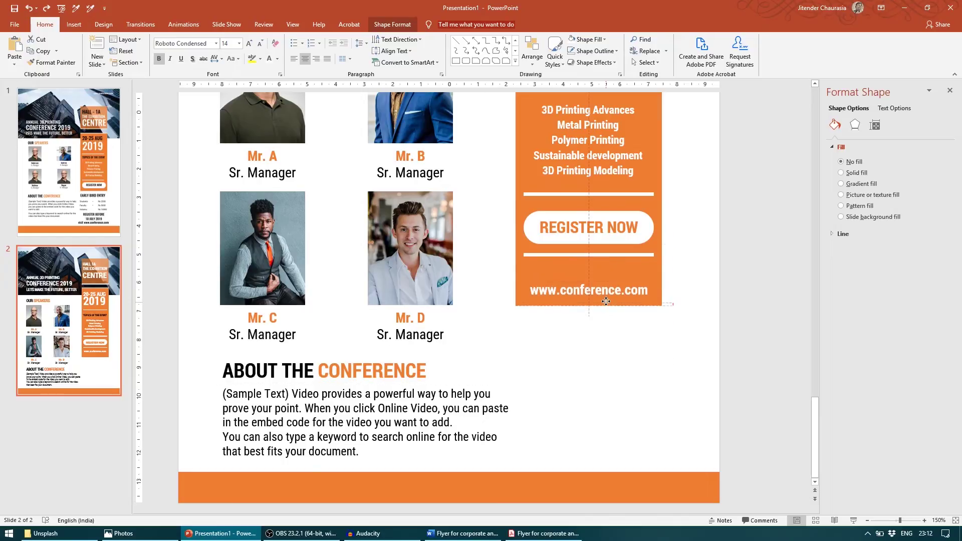
{"action": "key", "text": "Up"}
{"action": "type", "text": "VISIT"}
{"action": "left_click_drag", "start_coordinate": [645, 277], "coordinate": [644, 269]}
{"action": "left_click", "coordinate": [95, 182]}
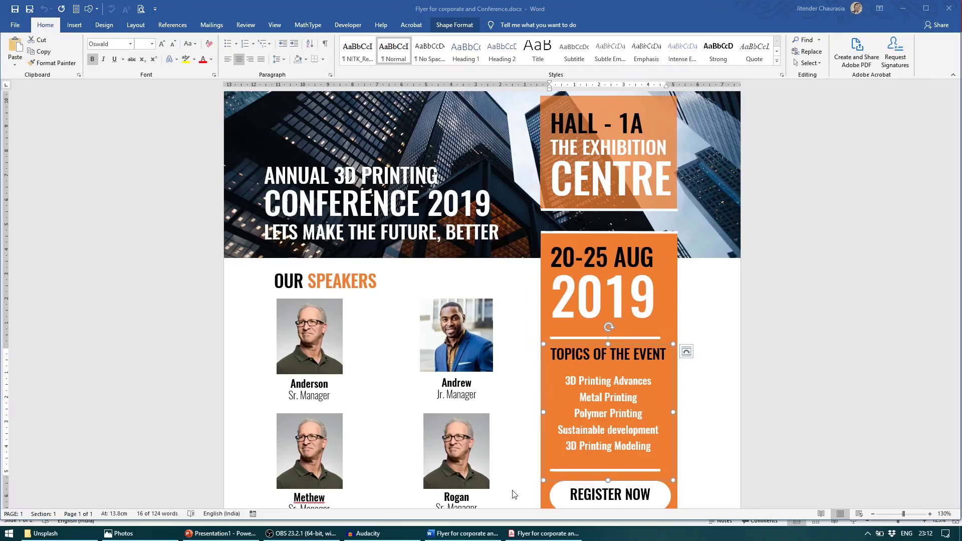
{"action": "scroll", "coordinate": [685, 370], "scroll_direction": "down", "scroll_amount": 3}
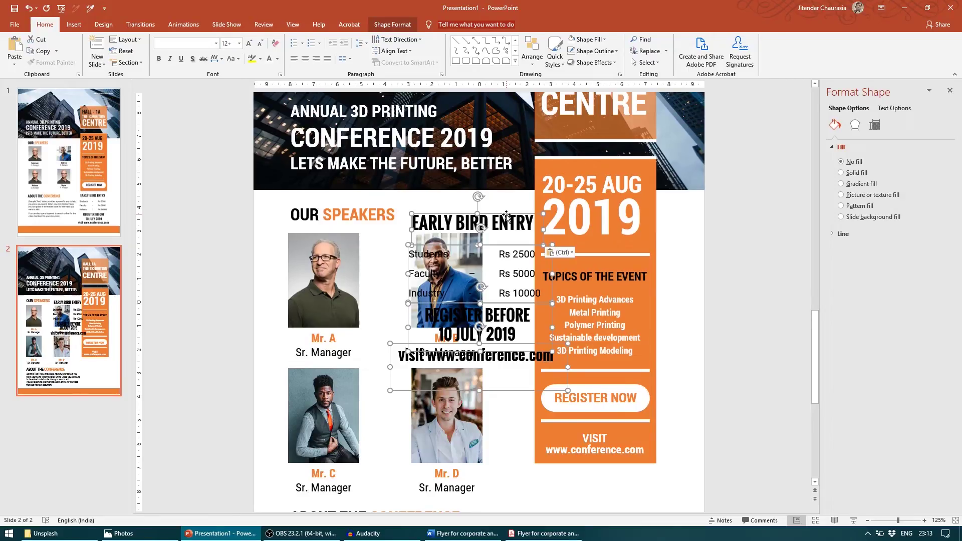
Move the early-bird block below the orange panel and shrink its three text boxes to 11 pt
{"action": "left_click_drag", "start_coordinate": [507, 215], "coordinate": [631, 474]}
{"action": "scroll", "coordinate": [631, 475], "scroll_direction": "down", "scroll_amount": 2}
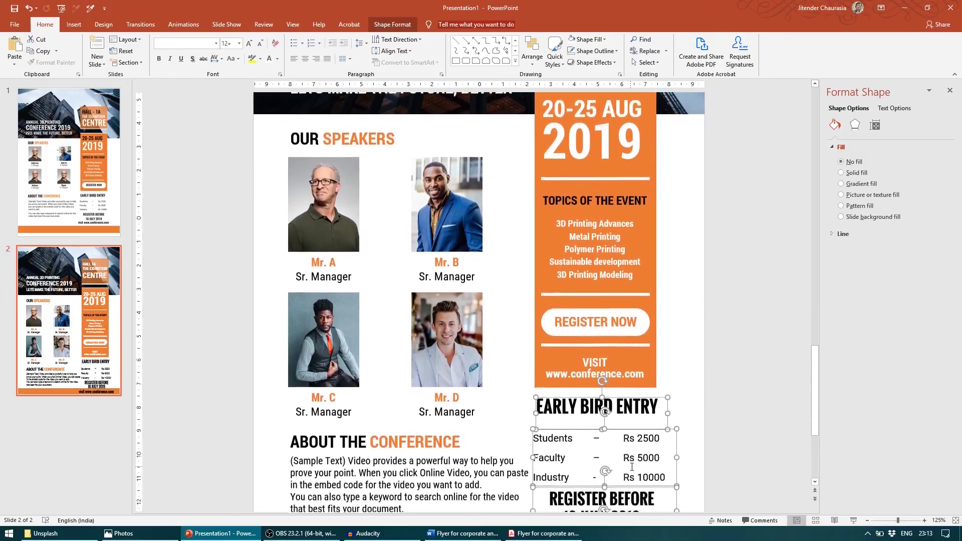
{"action": "left_click", "coordinate": [595, 374]}
{"action": "left_click", "coordinate": [589, 414], "text": "shift"}
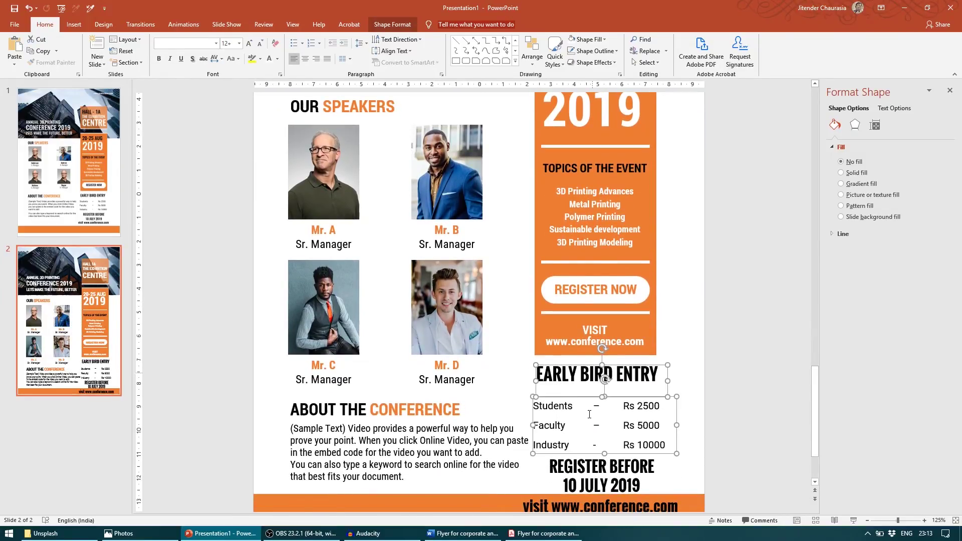
{"action": "left_click", "coordinate": [604, 482], "text": "shift"}
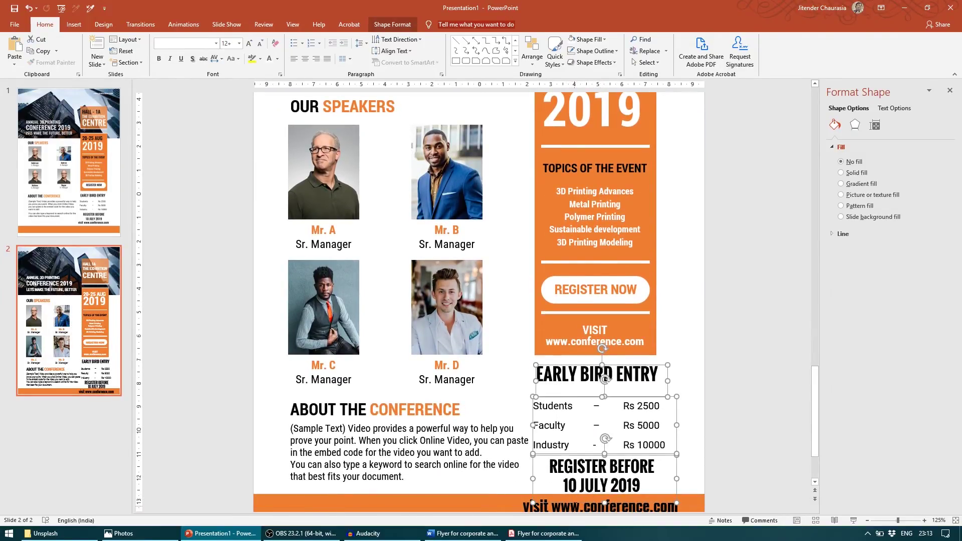
{"action": "left_click", "coordinate": [257, 47]}
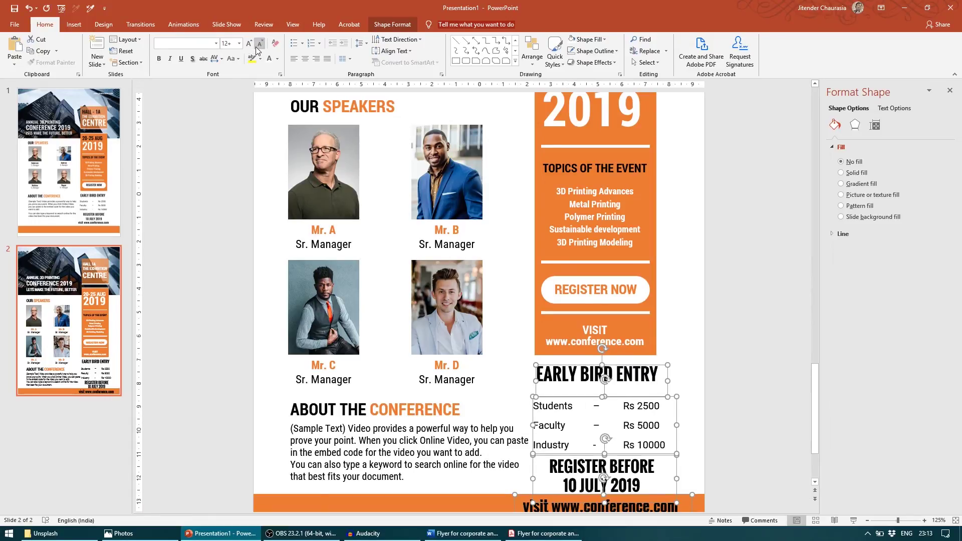
{"action": "left_click", "coordinate": [257, 47]}
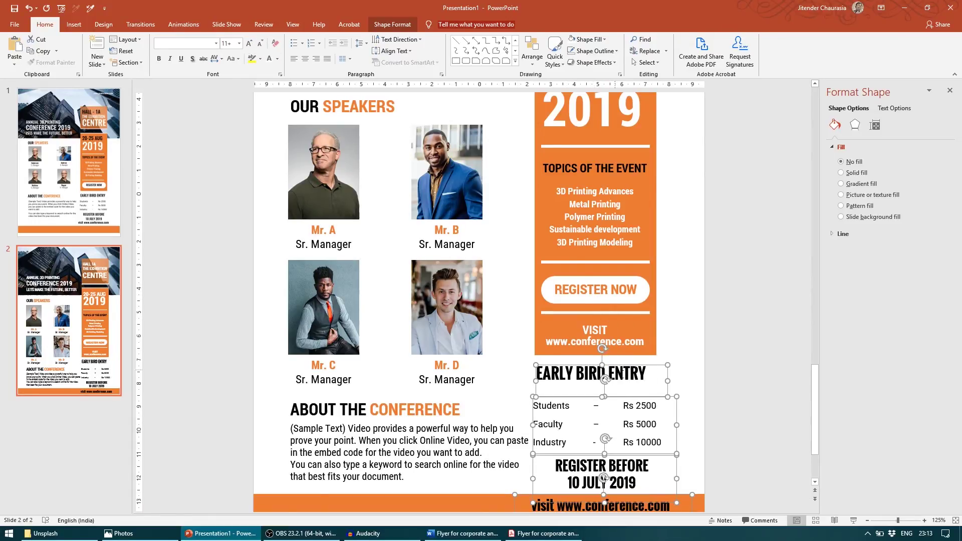
Pull the price list and REGISTER BEFORE boxes up, then remove the duplicate visit line
{"action": "left_click", "coordinate": [624, 373]}
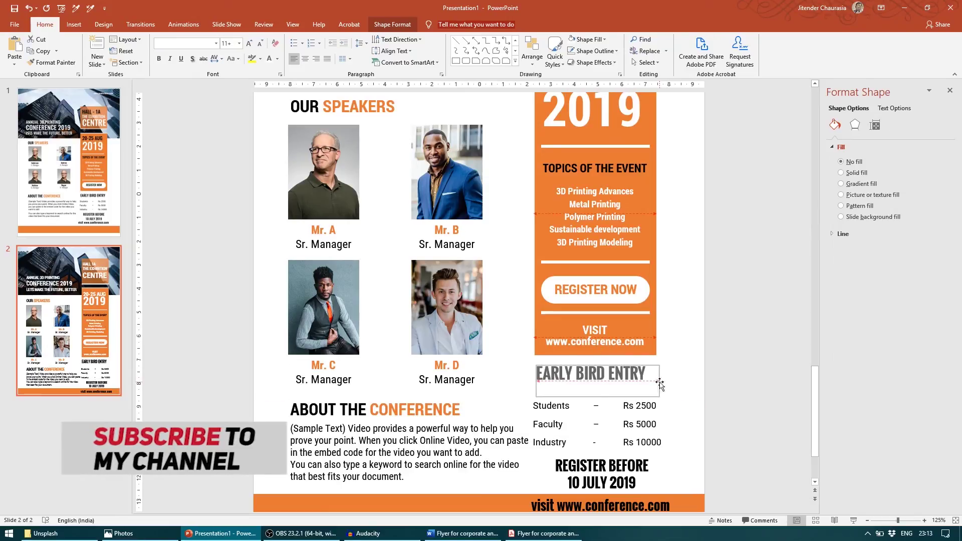
{"action": "left_click", "coordinate": [637, 405]}
{"action": "left_click_drag", "start_coordinate": [655, 398], "coordinate": [654, 390]}
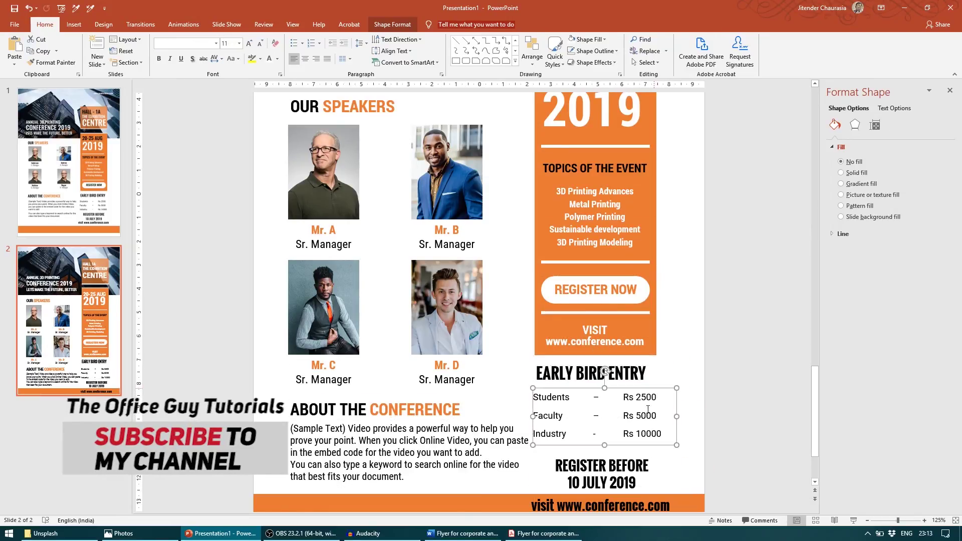
{"action": "left_click", "coordinate": [637, 454]}
{"action": "left_click_drag", "start_coordinate": [637, 455], "coordinate": [634, 446]}
{"action": "scroll", "coordinate": [624, 501], "scroll_direction": "down", "scroll_amount": 1}
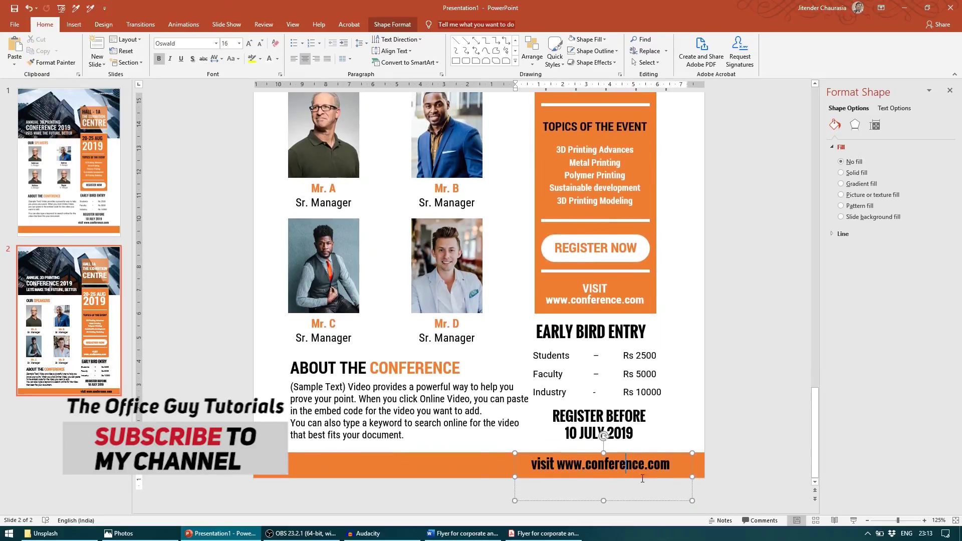
{"action": "left_click", "coordinate": [675, 452]}
{"action": "key", "text": "Escape"}
{"action": "scroll", "coordinate": [675, 452], "scroll_direction": "up", "scroll_amount": 2}
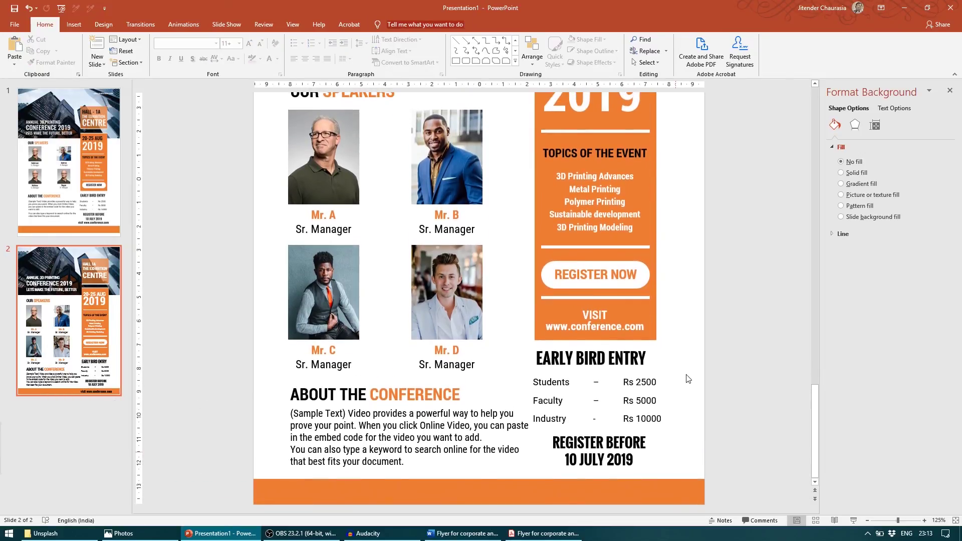